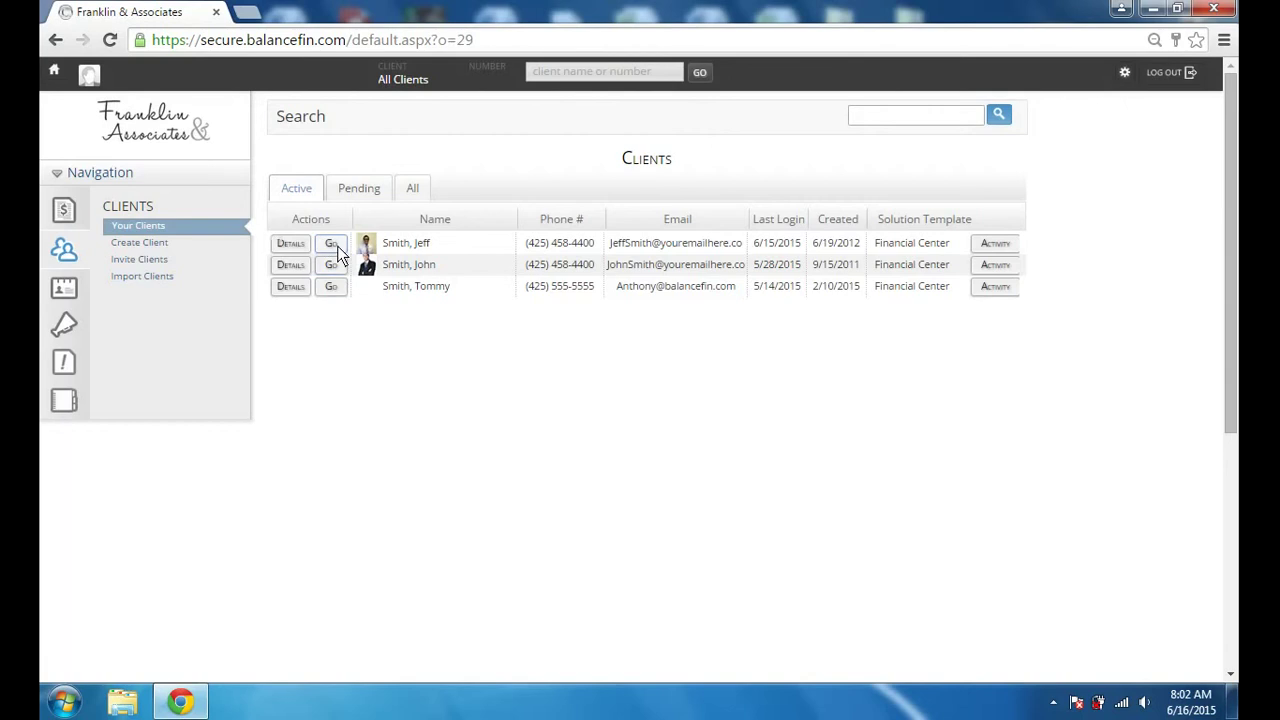
Open the first active client's dashboard and expand only the CreditCards category in the account balances
{"action": "left_click", "coordinate": [337, 246]}
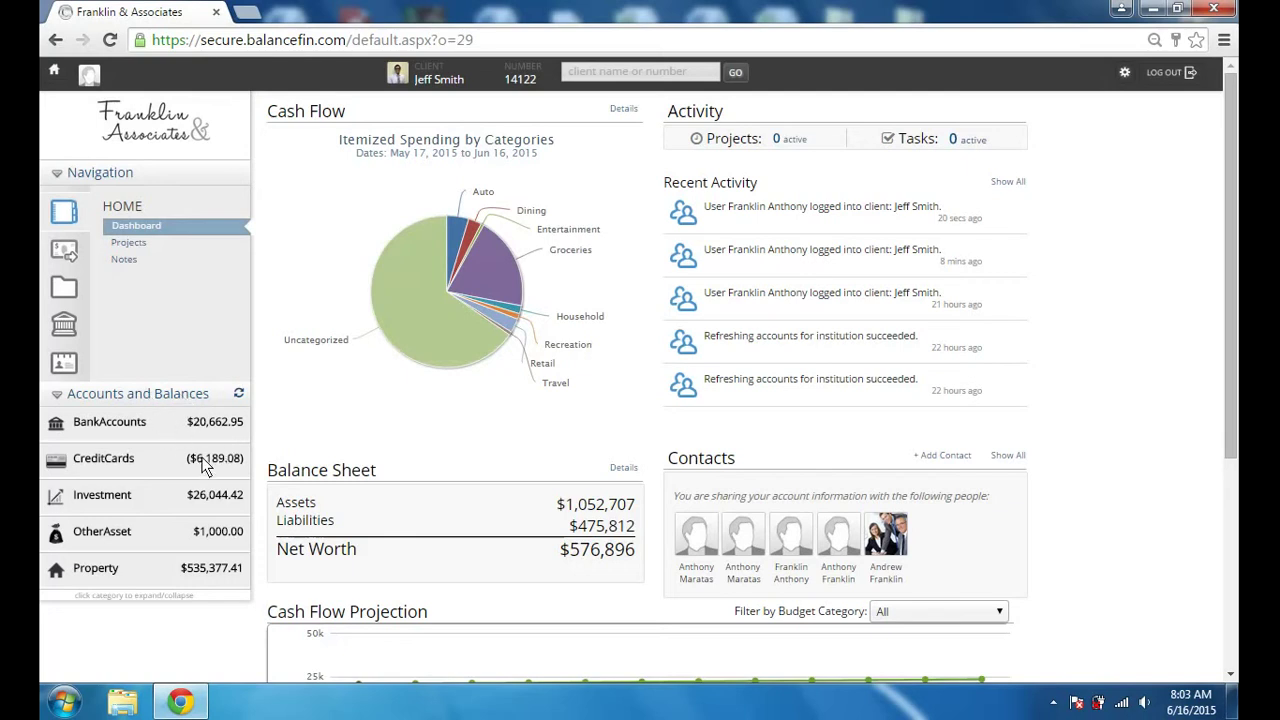
{"action": "left_click", "coordinate": [147, 431]}
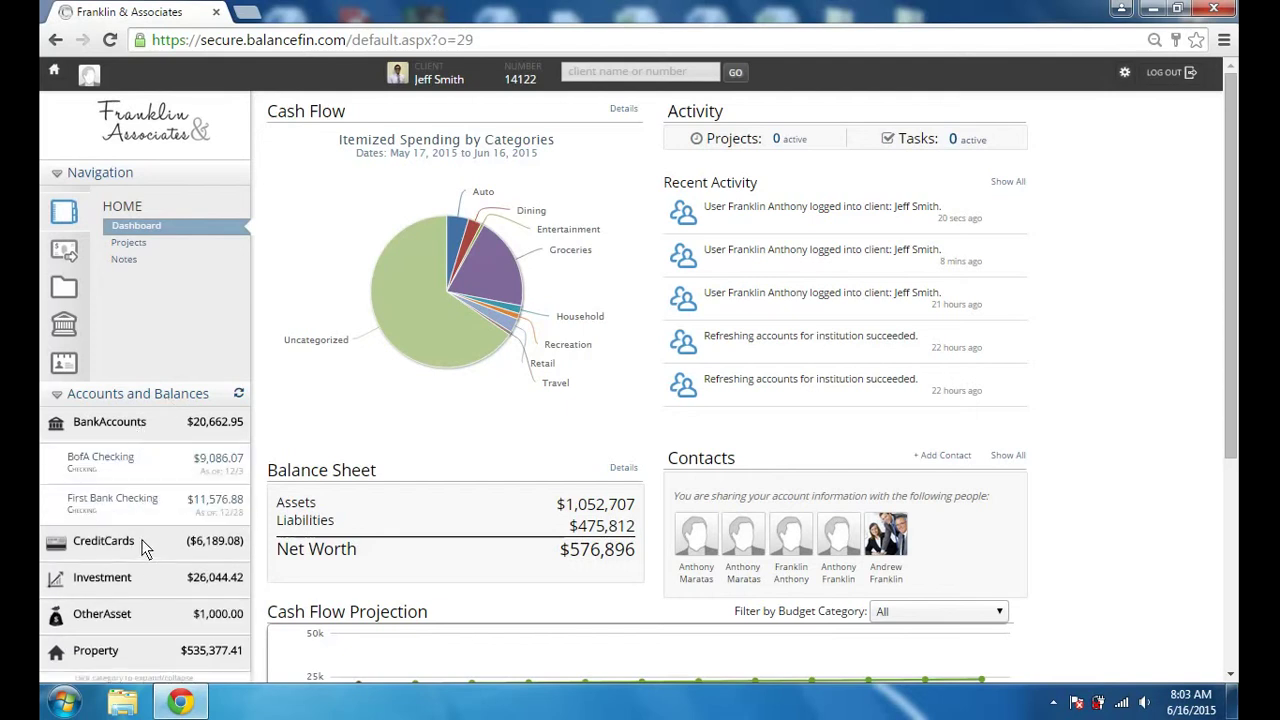
{"action": "left_click", "coordinate": [143, 541]}
{"action": "scroll", "coordinate": [145, 540], "scroll_direction": "down", "scroll_amount": 1}
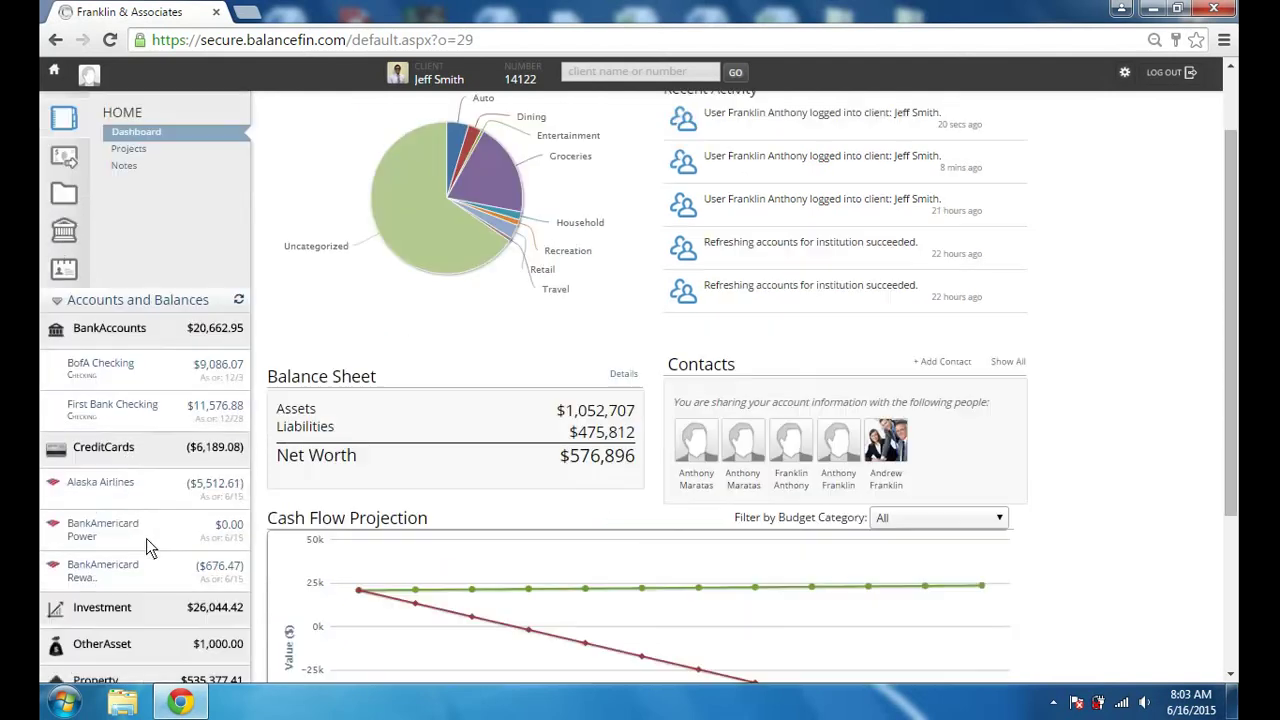
{"action": "double_click", "coordinate": [129, 452]}
{"action": "left_click", "coordinate": [168, 335]}
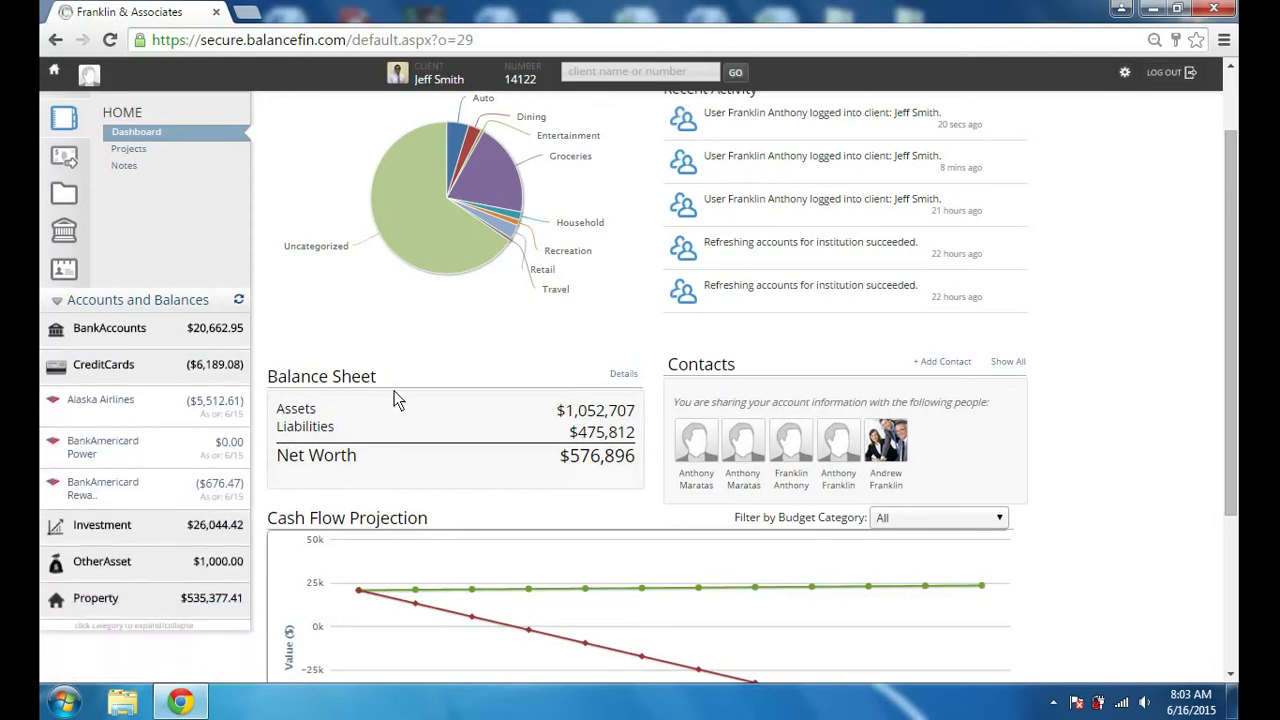
Look over the dashboard's contacts, recent activity and Cash Flow Projection chart
{"action": "scroll", "coordinate": [394, 394], "scroll_direction": "up", "scroll_amount": 1}
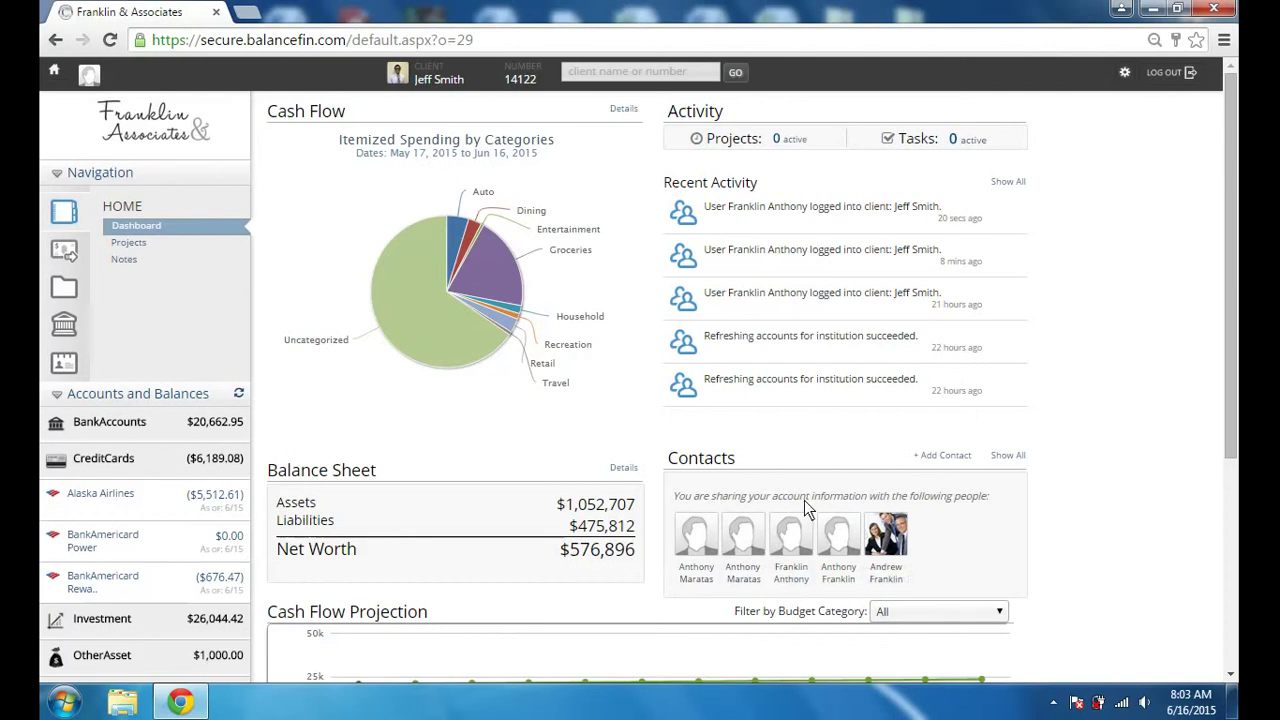
{"action": "scroll", "coordinate": [806, 508], "scroll_direction": "down", "scroll_amount": 1}
{"action": "scroll", "coordinate": [804, 500], "scroll_direction": "down", "scroll_amount": 2}
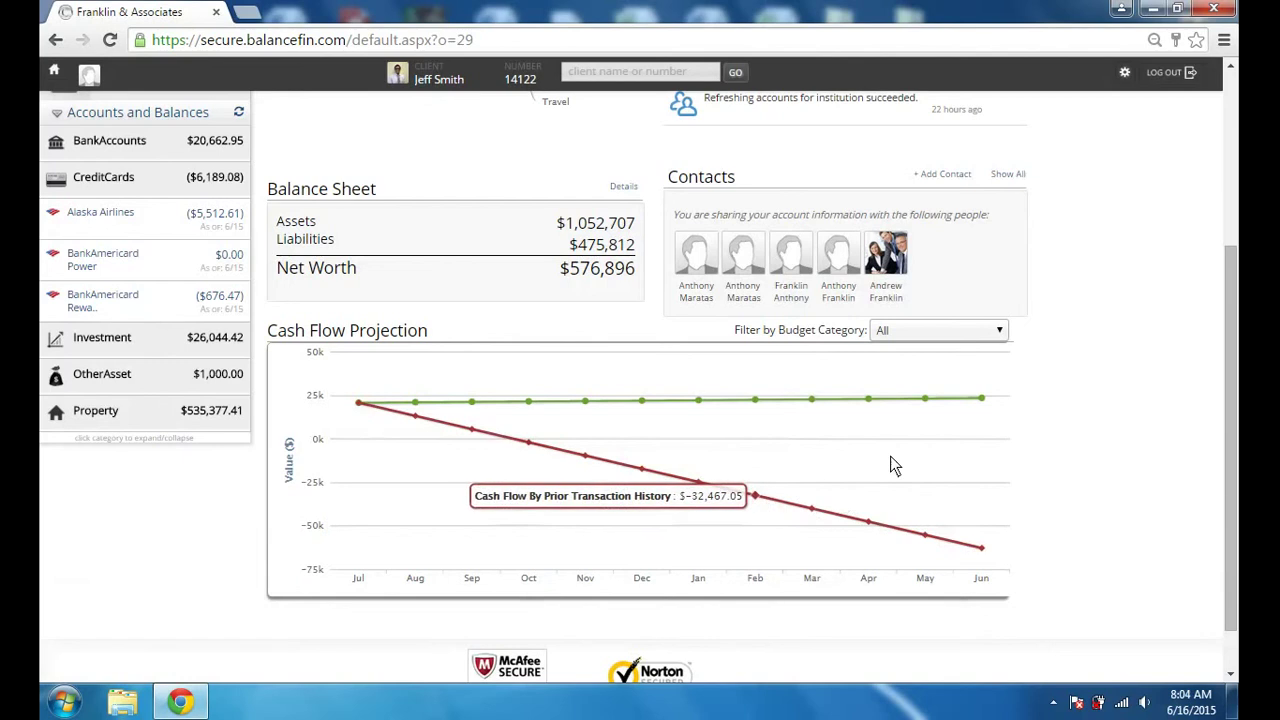
{"action": "scroll", "coordinate": [918, 474], "scroll_direction": "up", "scroll_amount": 3}
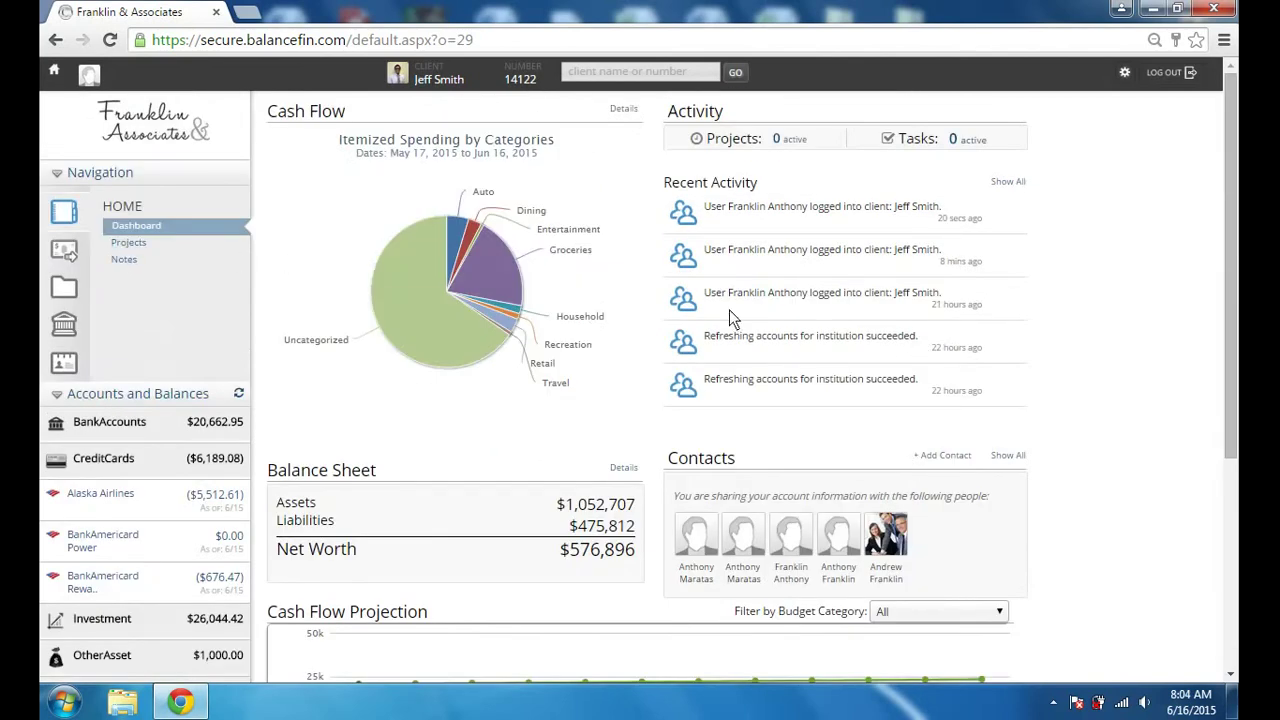
Open the client's Balance Sheet and view the online-account connection form for Bank of America - Bank
{"action": "left_click", "coordinate": [64, 255]}
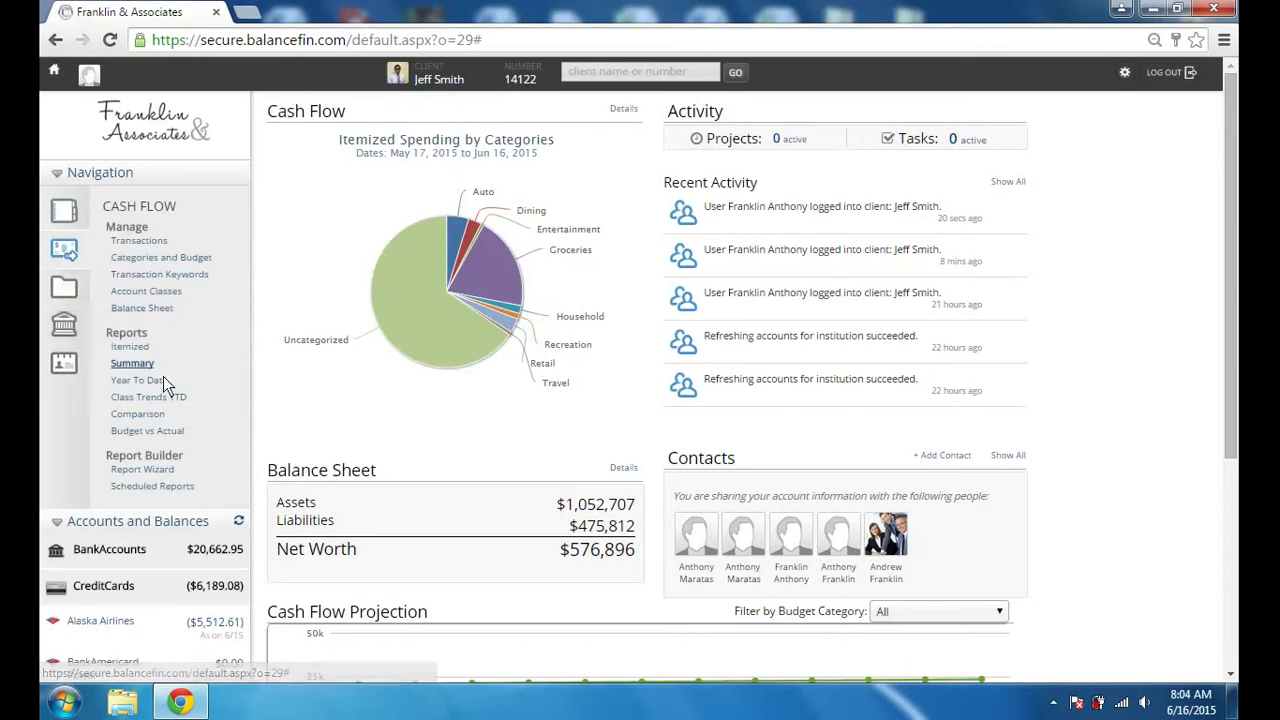
{"action": "left_click", "coordinate": [163, 306]}
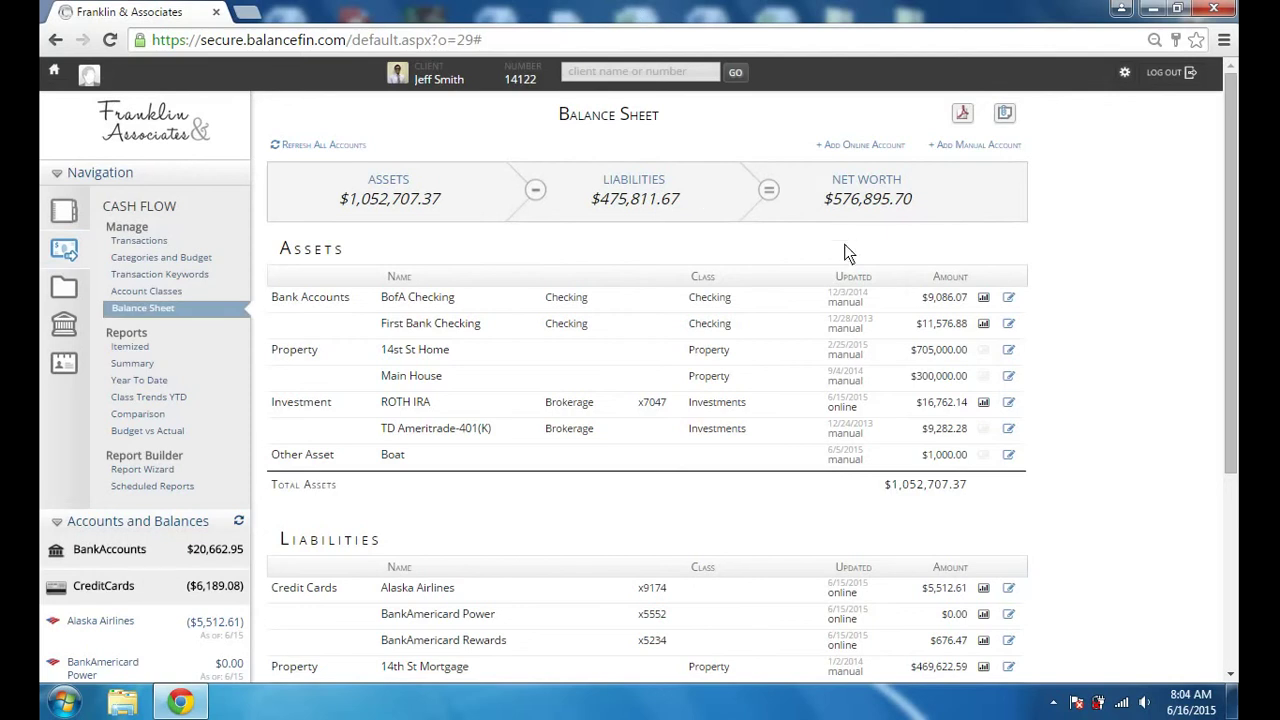
{"action": "left_click", "coordinate": [852, 147]}
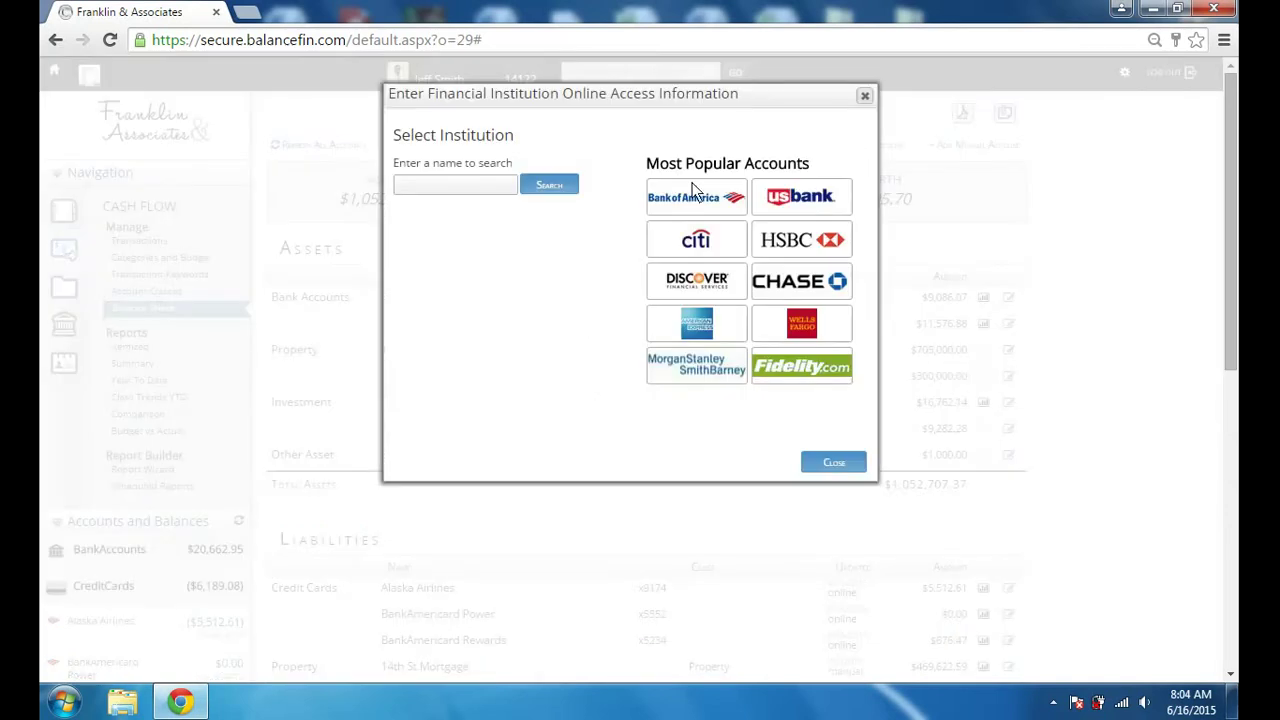
{"action": "left_click", "coordinate": [486, 191]}
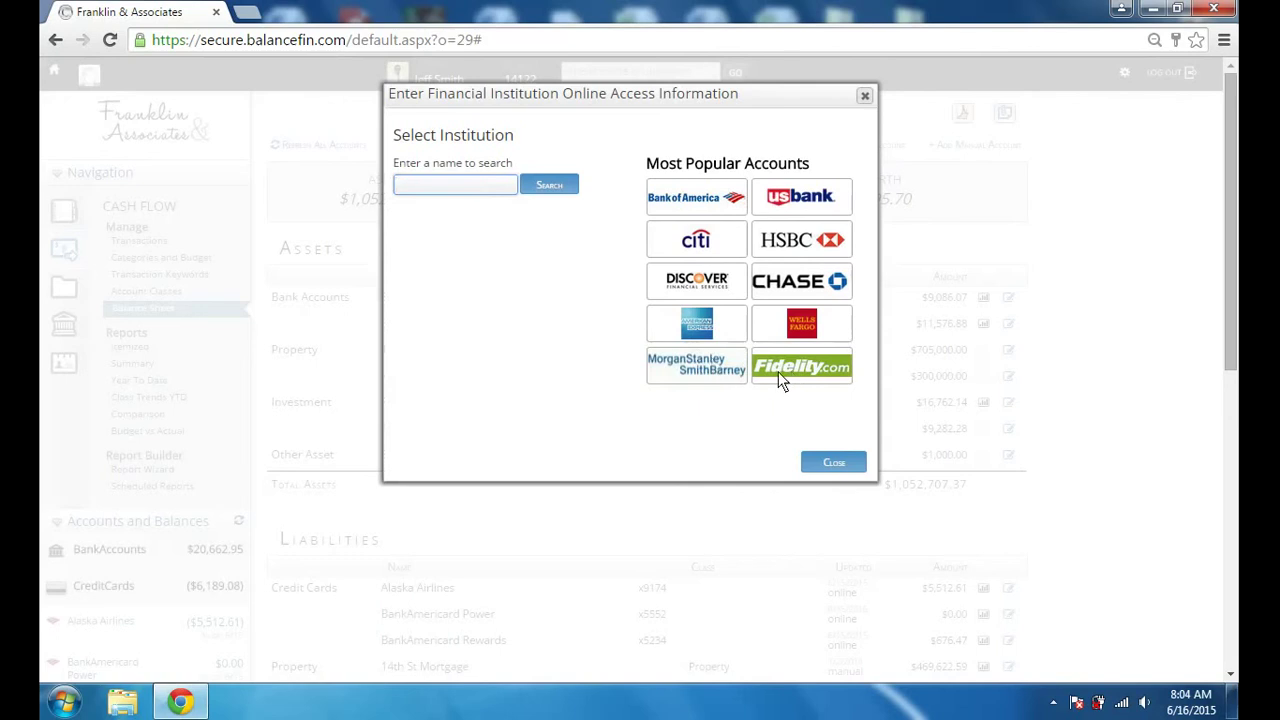
{"action": "left_click", "coordinate": [706, 200]}
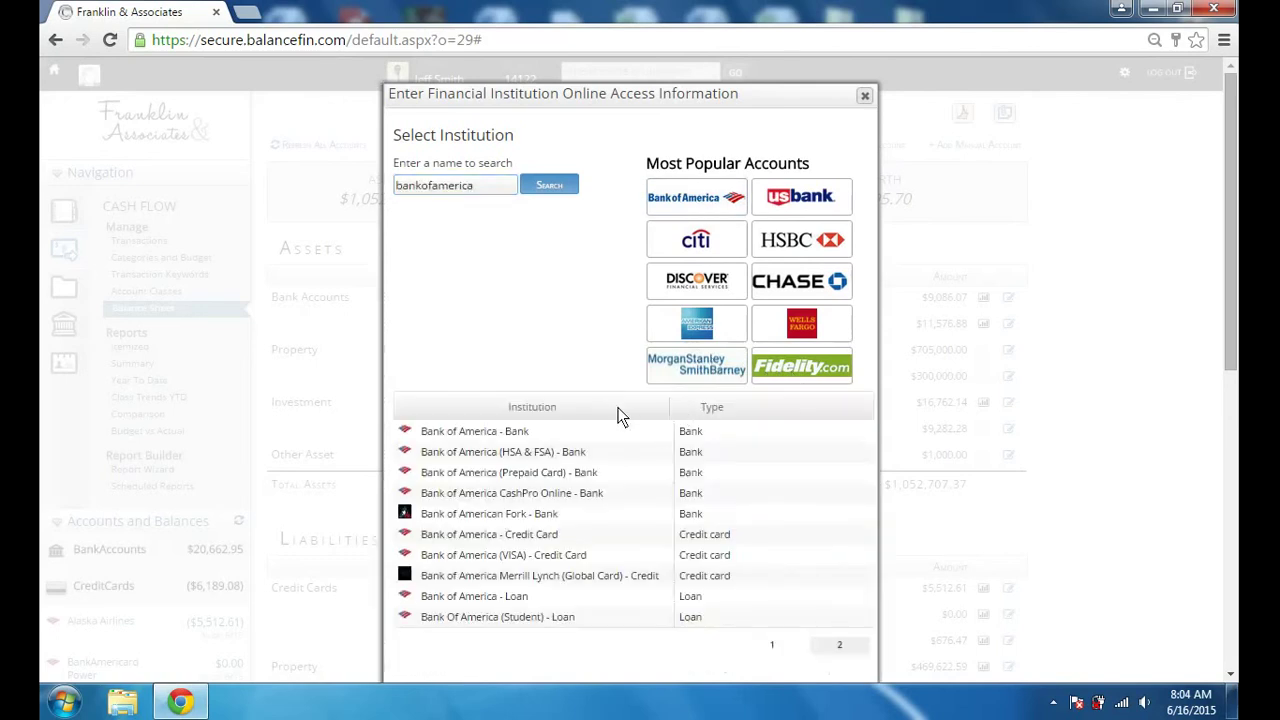
{"action": "scroll", "coordinate": [617, 415], "scroll_direction": "down", "scroll_amount": 1}
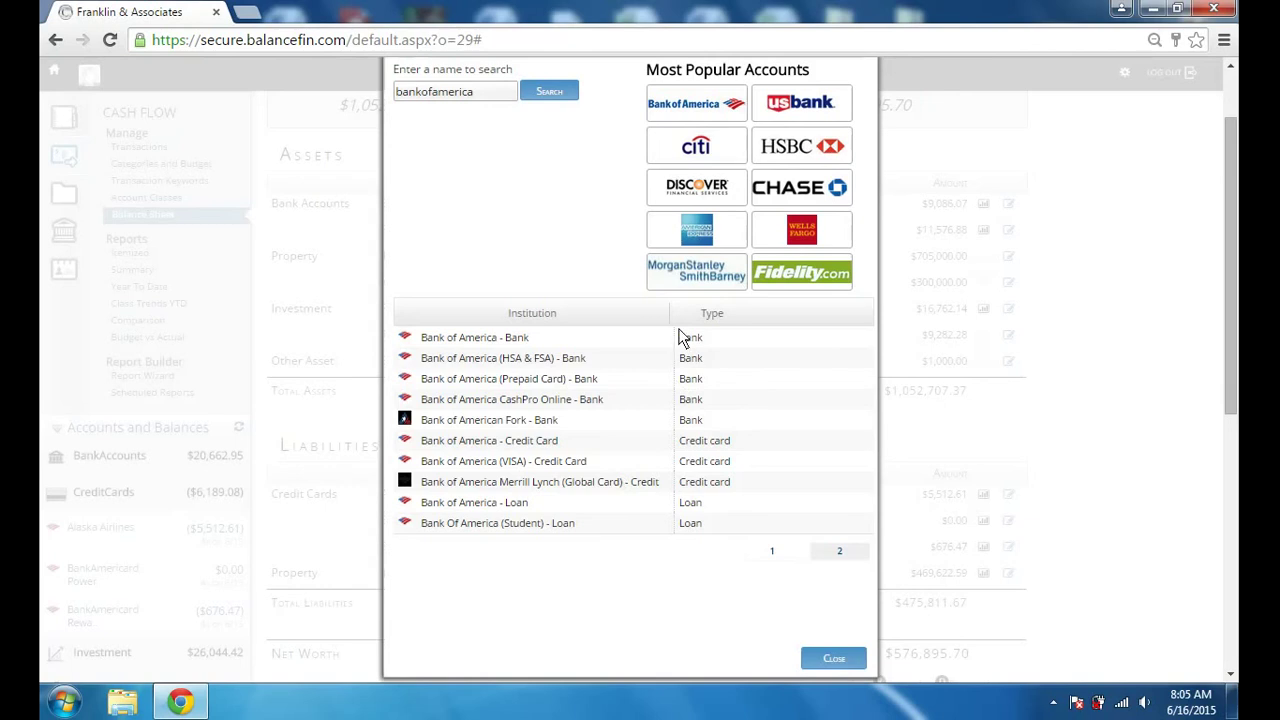
{"action": "left_click", "coordinate": [713, 338]}
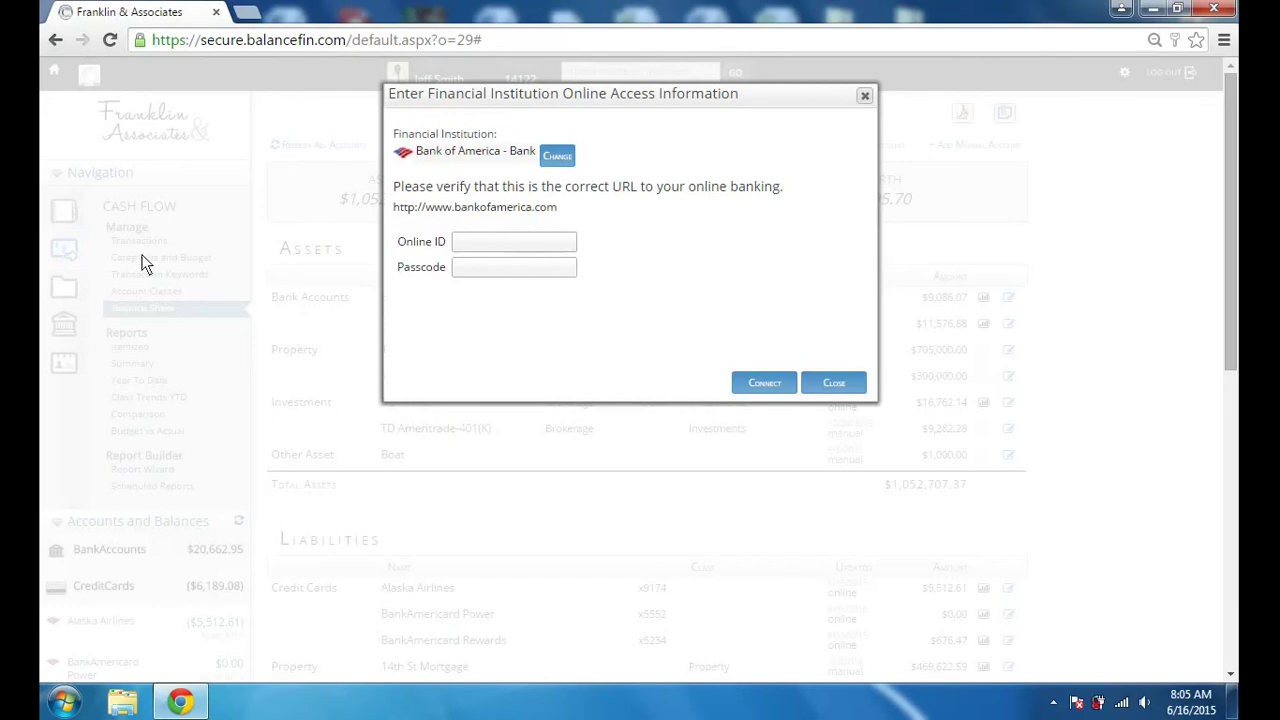
{"action": "left_click", "coordinate": [864, 97]}
View the online-account connection form for Bank of America - Credit Card, leaving the credentials blank
{"action": "left_click", "coordinate": [867, 148]}
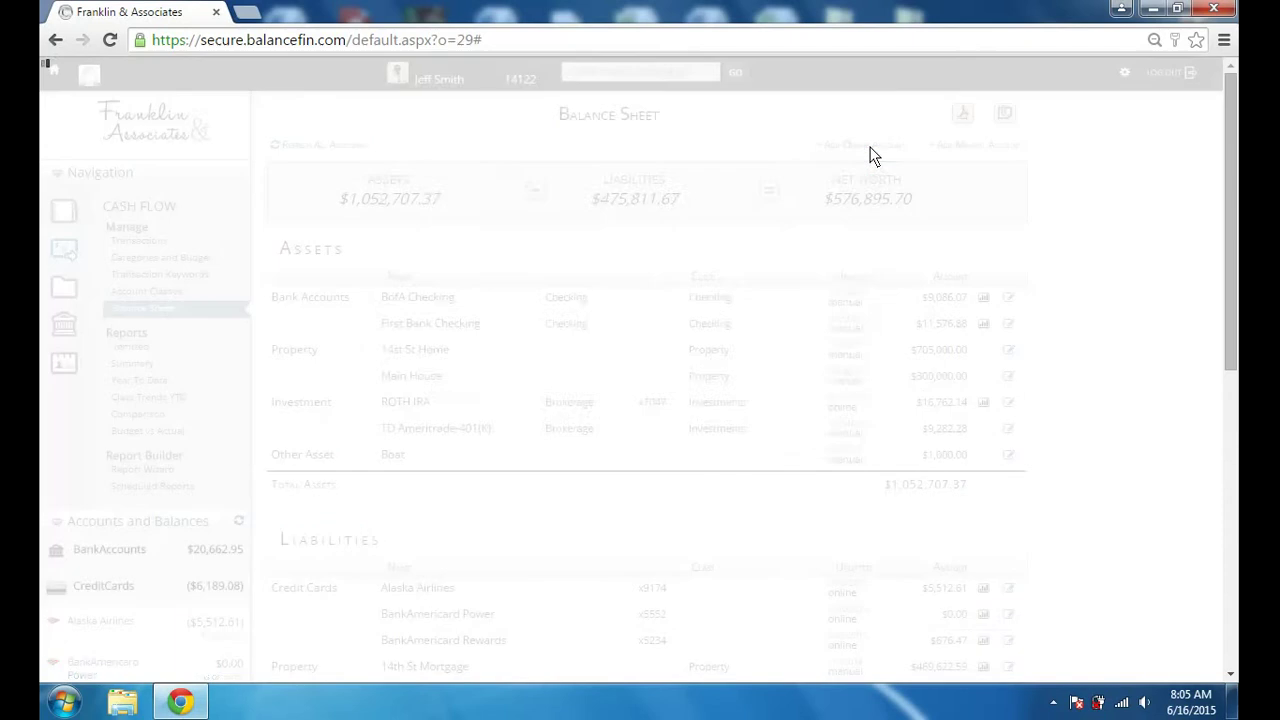
{"action": "left_click", "coordinate": [696, 198]}
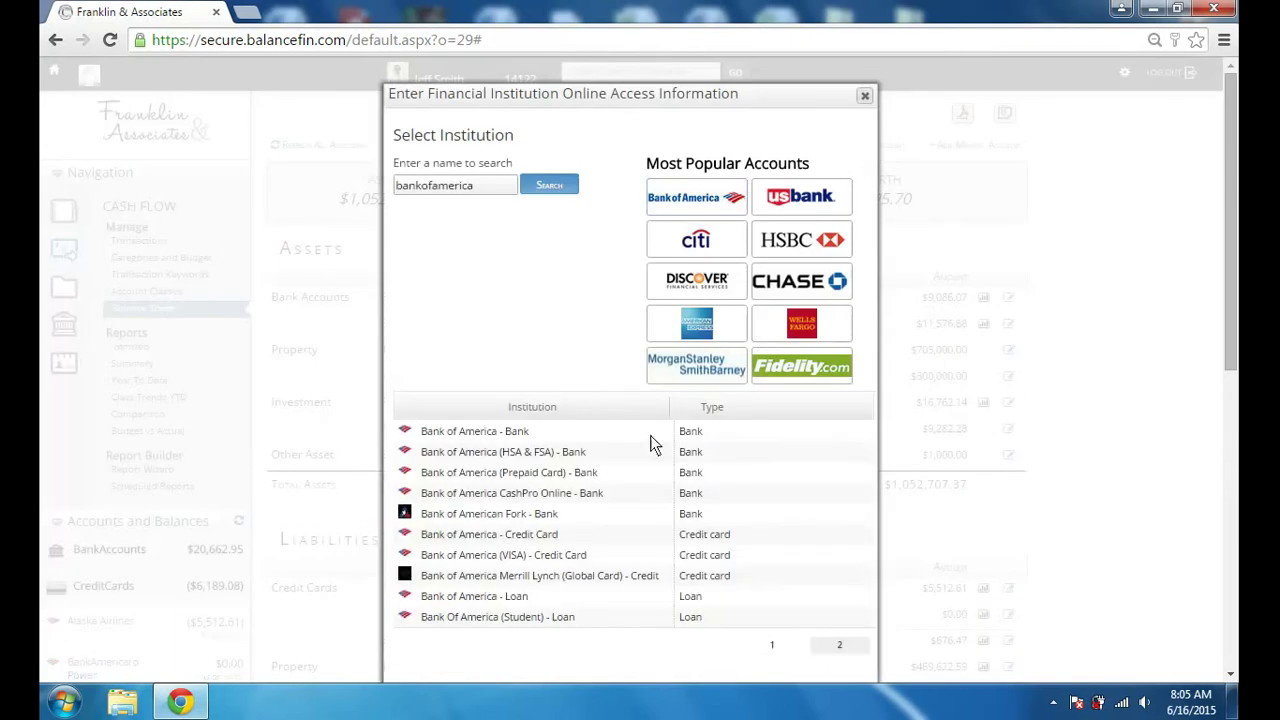
{"action": "scroll", "coordinate": [650, 437], "scroll_direction": "down", "scroll_amount": 2}
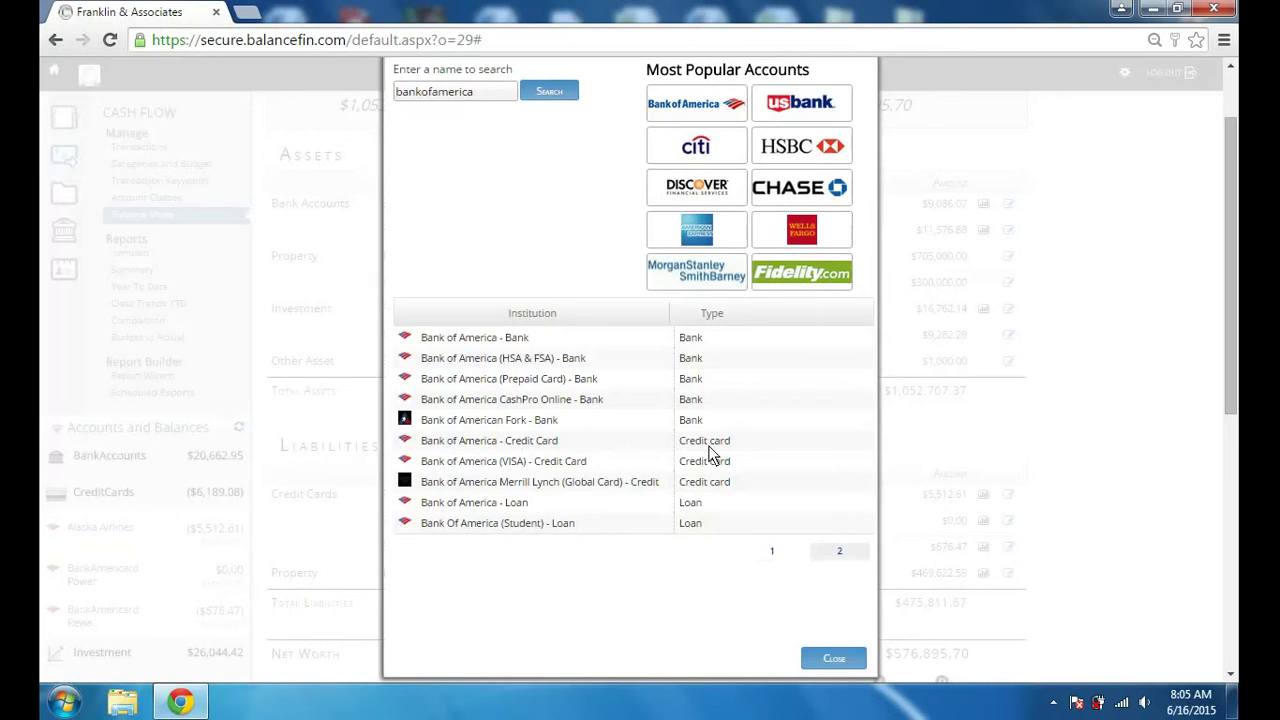
{"action": "left_click", "coordinate": [711, 443]}
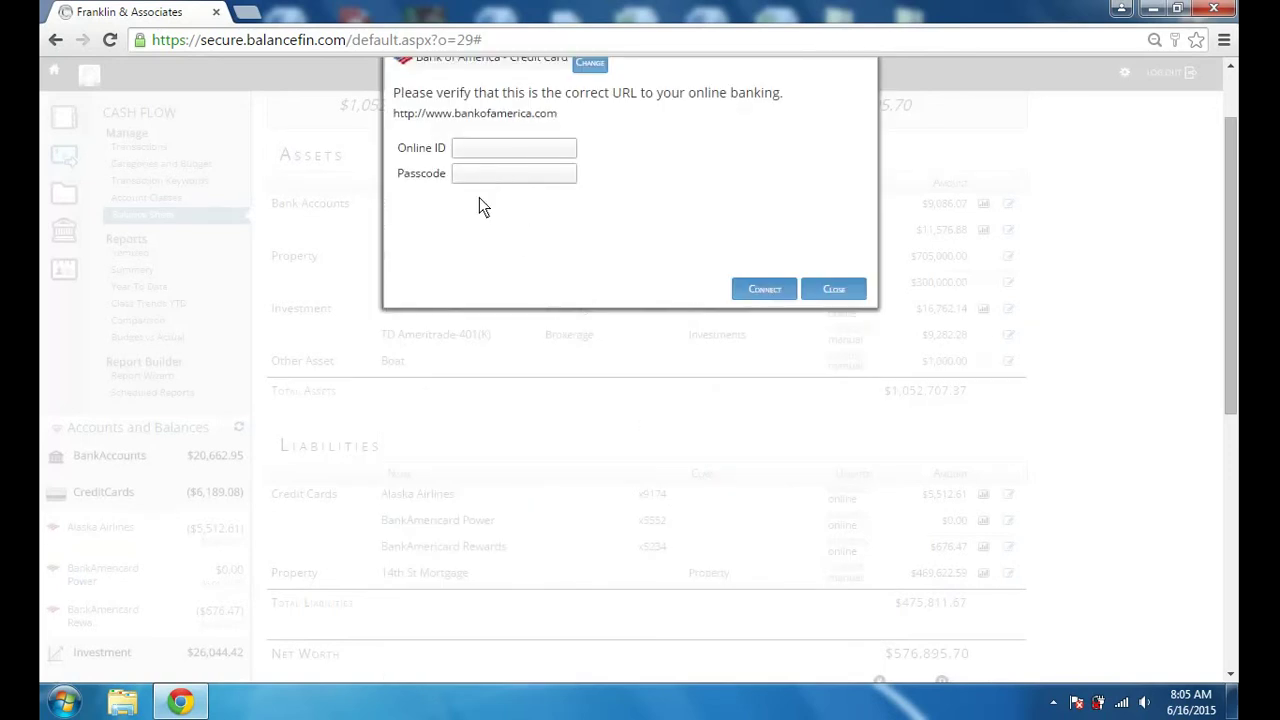
{"action": "scroll", "coordinate": [703, 171], "scroll_direction": "up", "scroll_amount": 2}
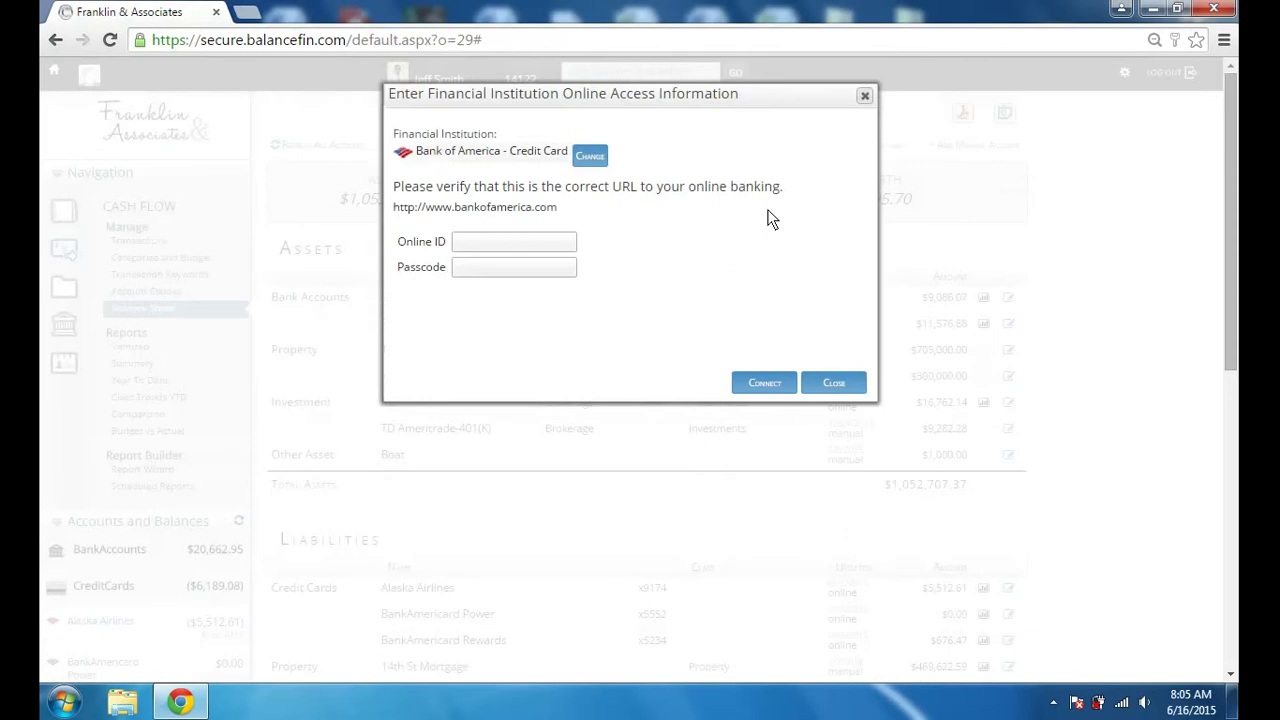
{"action": "left_click", "coordinate": [864, 97]}
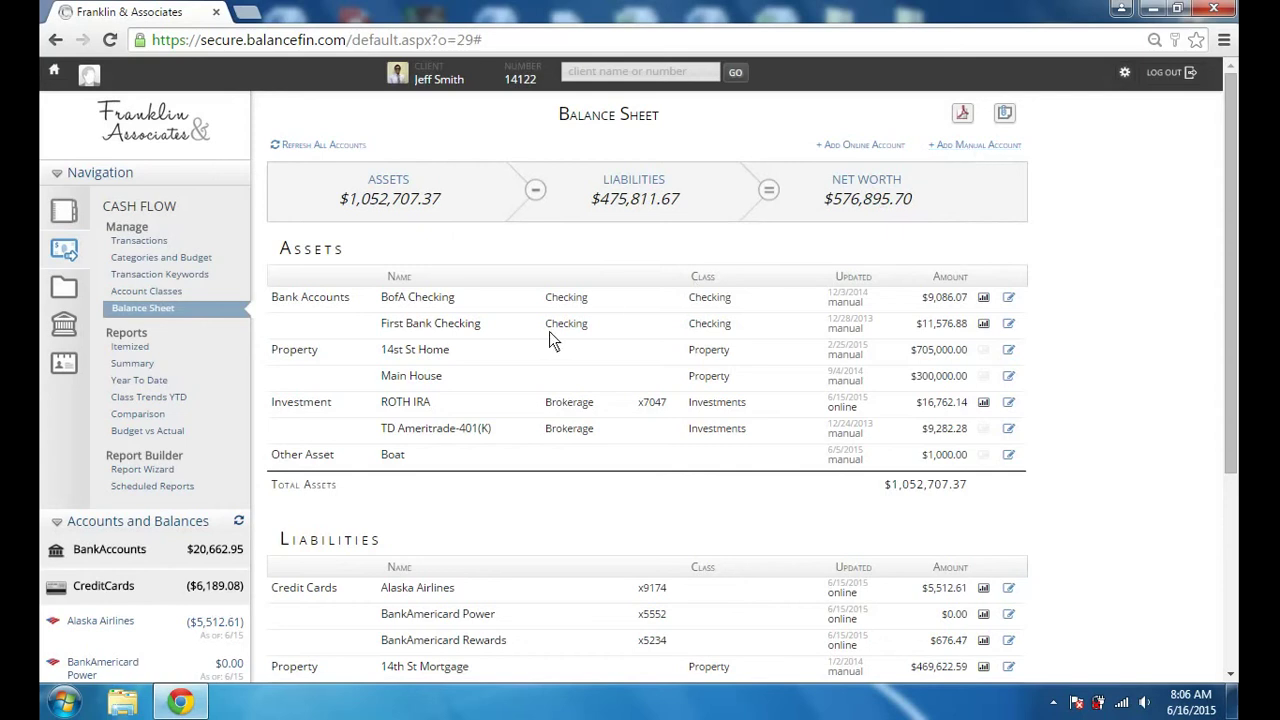
Open the First Bank Checking account's settings and review the instructions for importing transactions from a comma separated file
{"action": "left_click", "coordinate": [1009, 326]}
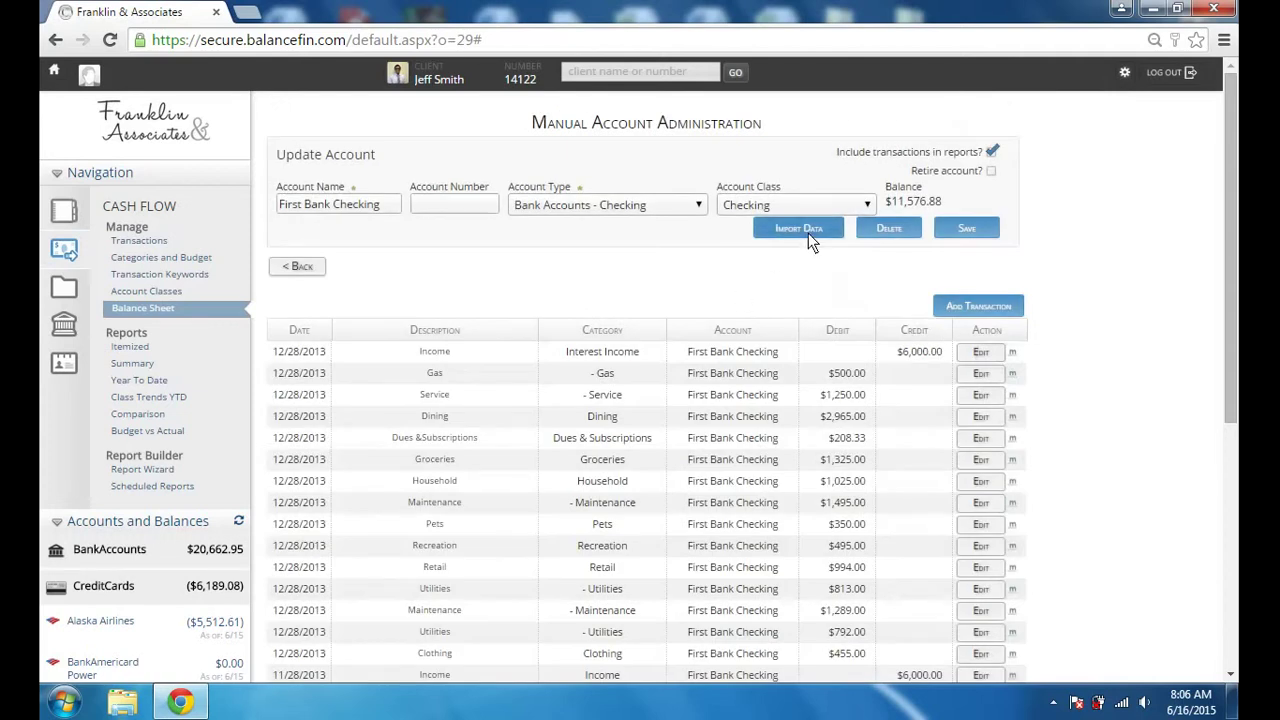
{"action": "left_click", "coordinate": [809, 230]}
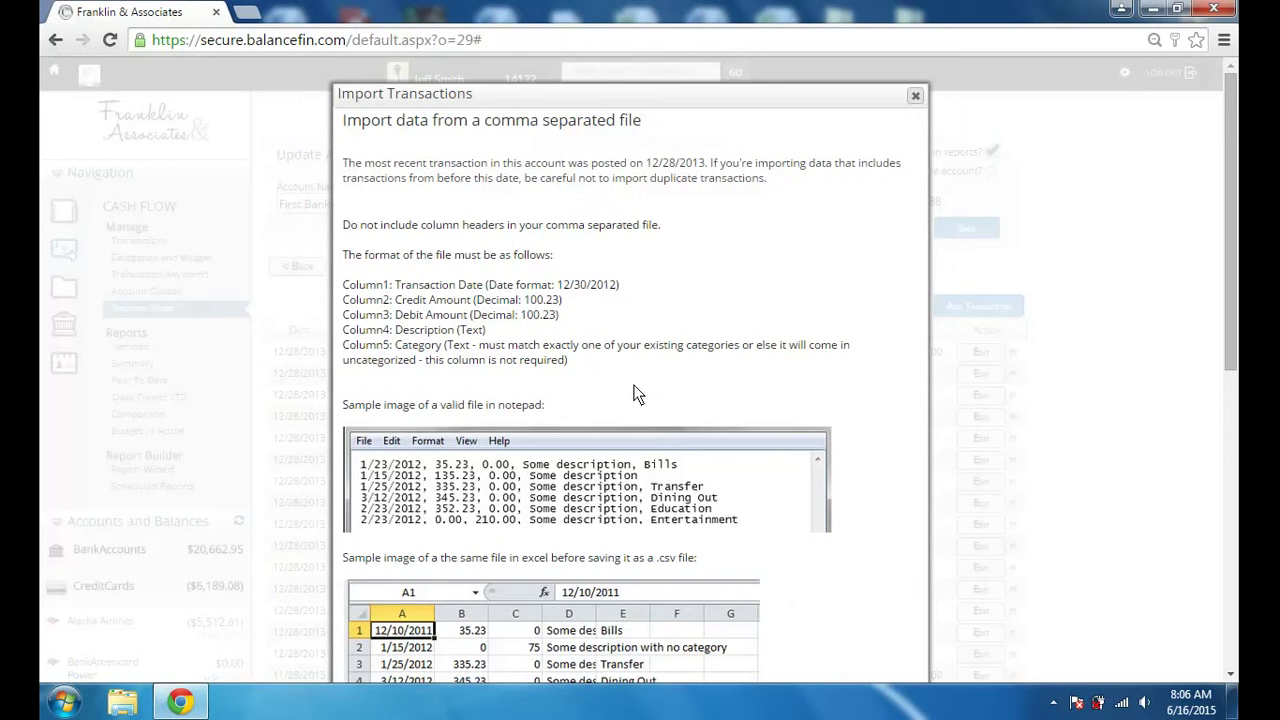
{"action": "scroll", "coordinate": [636, 392], "scroll_direction": "down", "scroll_amount": 1}
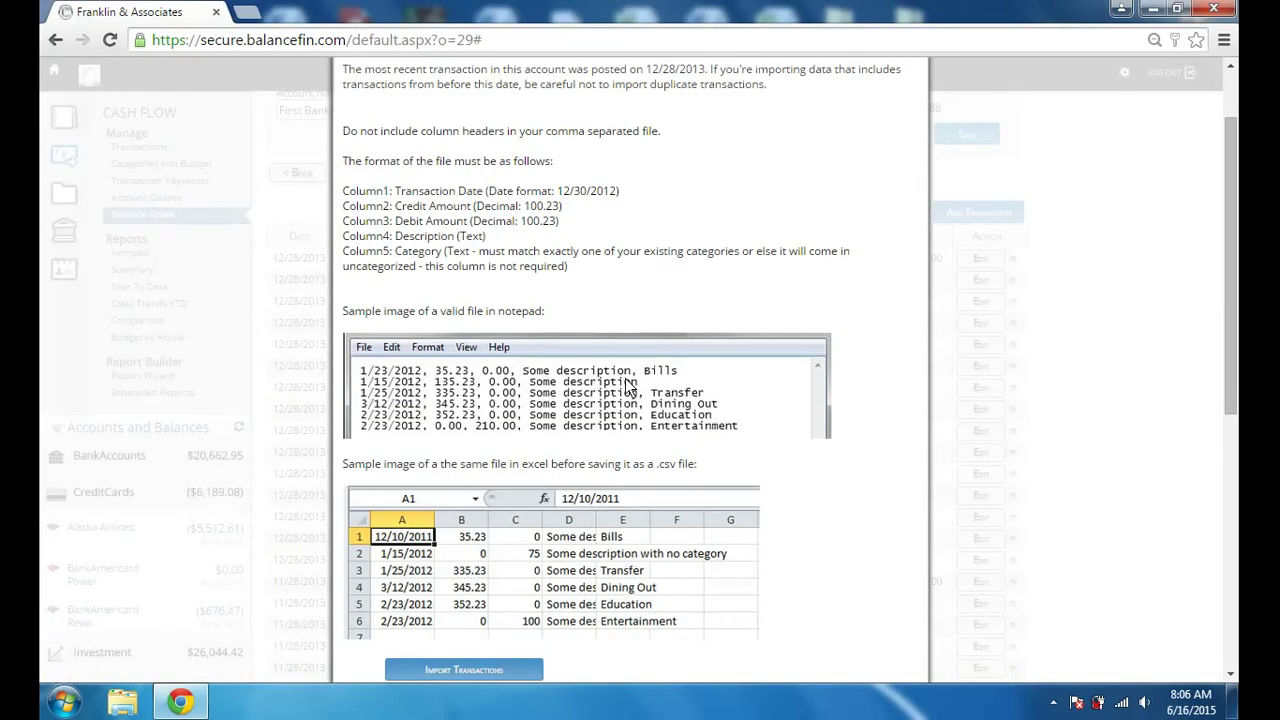
{"action": "scroll", "coordinate": [672, 524], "scroll_direction": "down", "scroll_amount": 1}
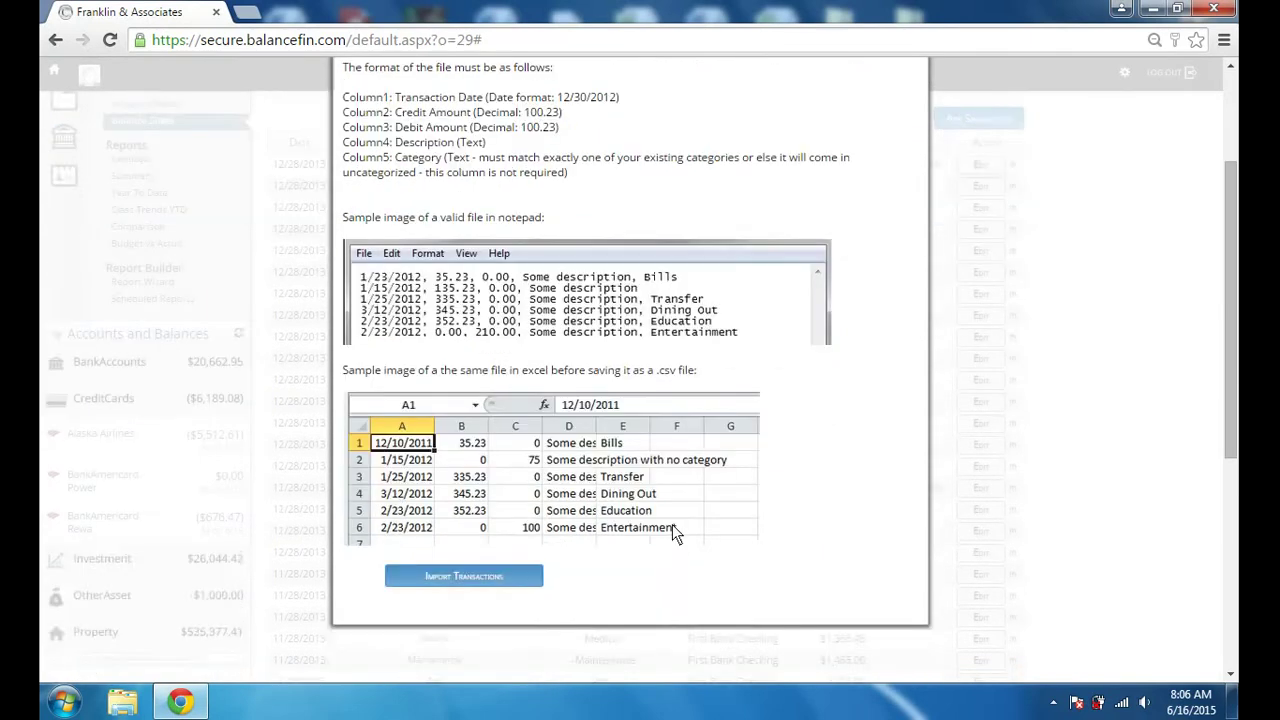
{"action": "scroll", "coordinate": [642, 481], "scroll_direction": "up", "scroll_amount": 2}
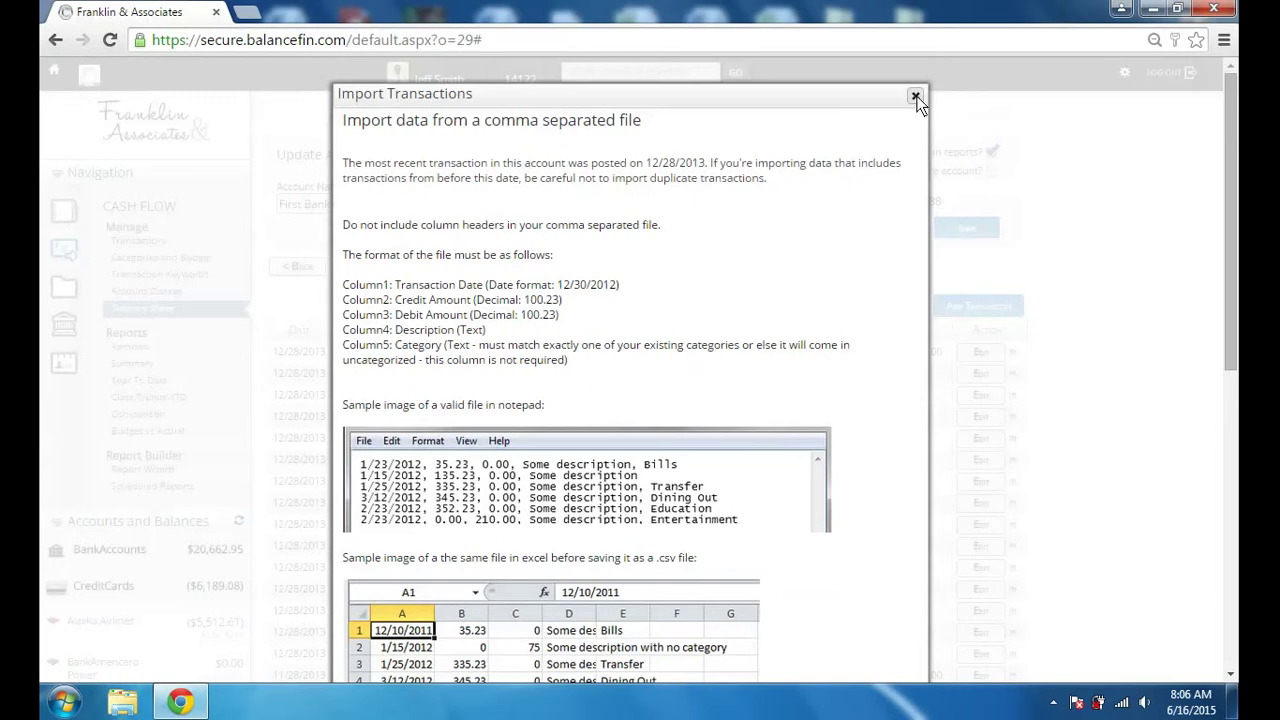
{"action": "left_click", "coordinate": [915, 95]}
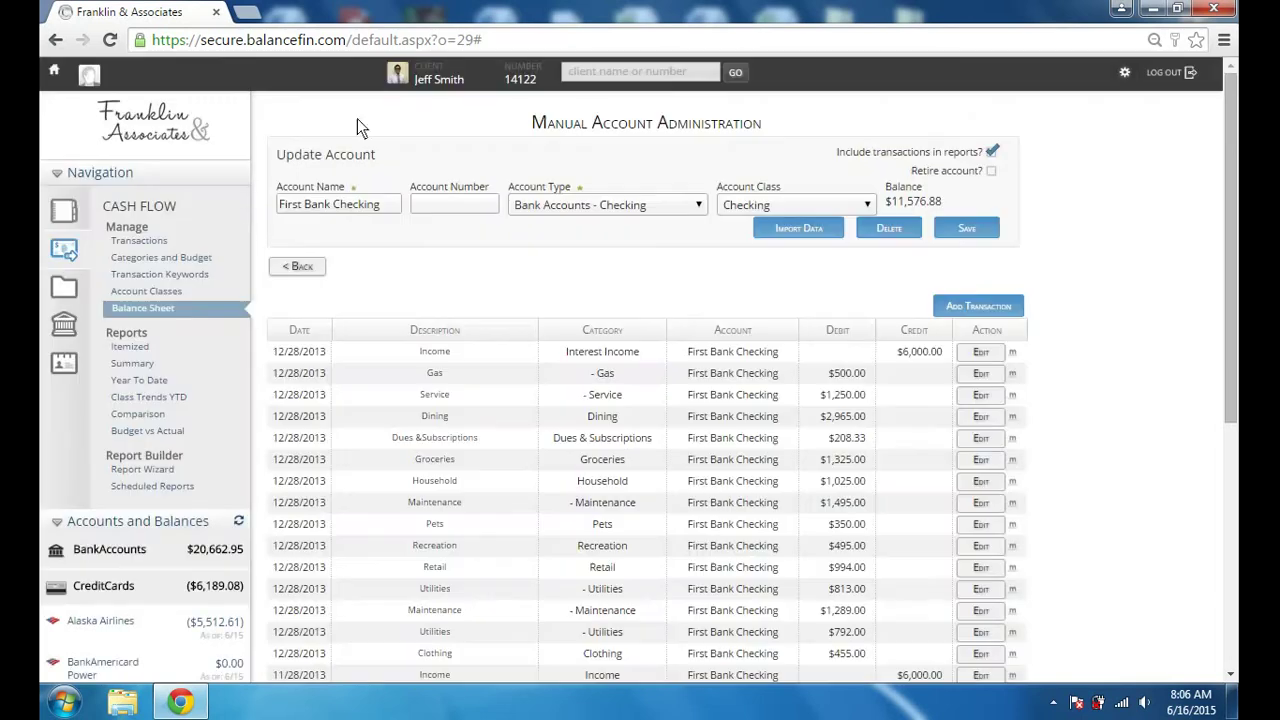
Return to the Balance Sheet and examine the settings of the Alaska Airlines credit card account
{"action": "left_click", "coordinate": [151, 309]}
{"action": "scroll", "coordinate": [969, 443], "scroll_direction": "down", "scroll_amount": 5}
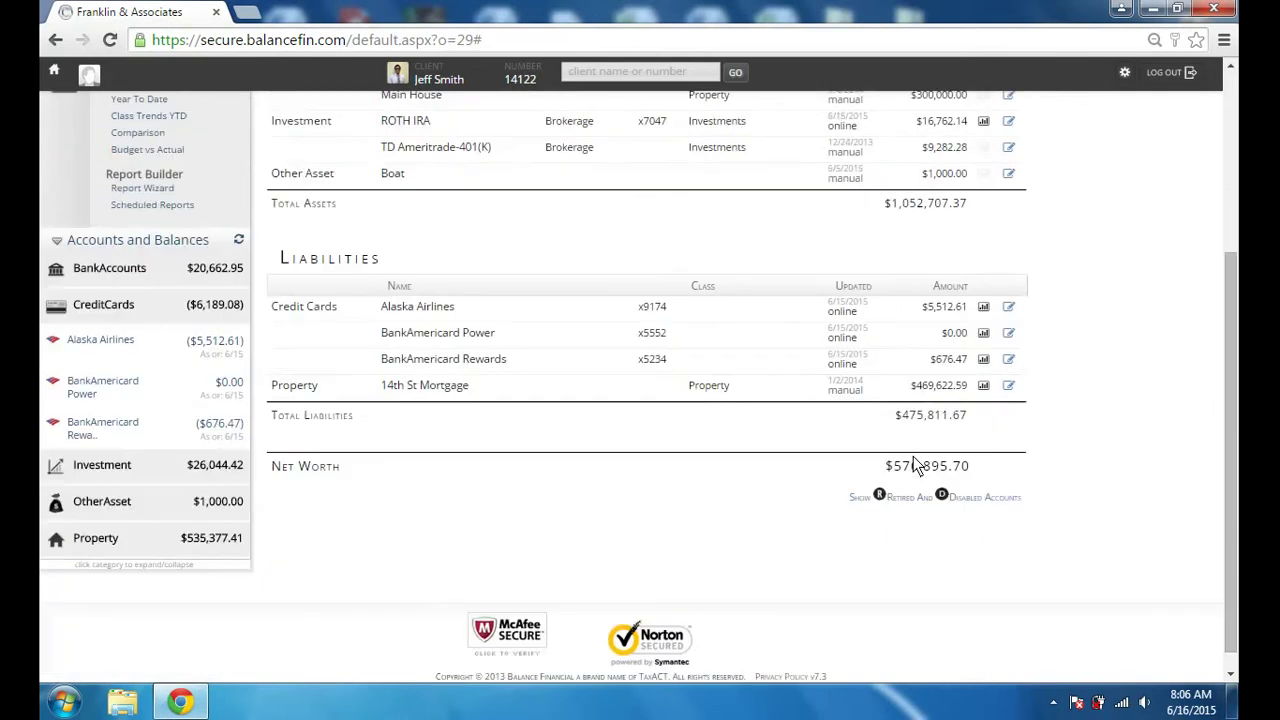
{"action": "left_click", "coordinate": [1009, 310]}
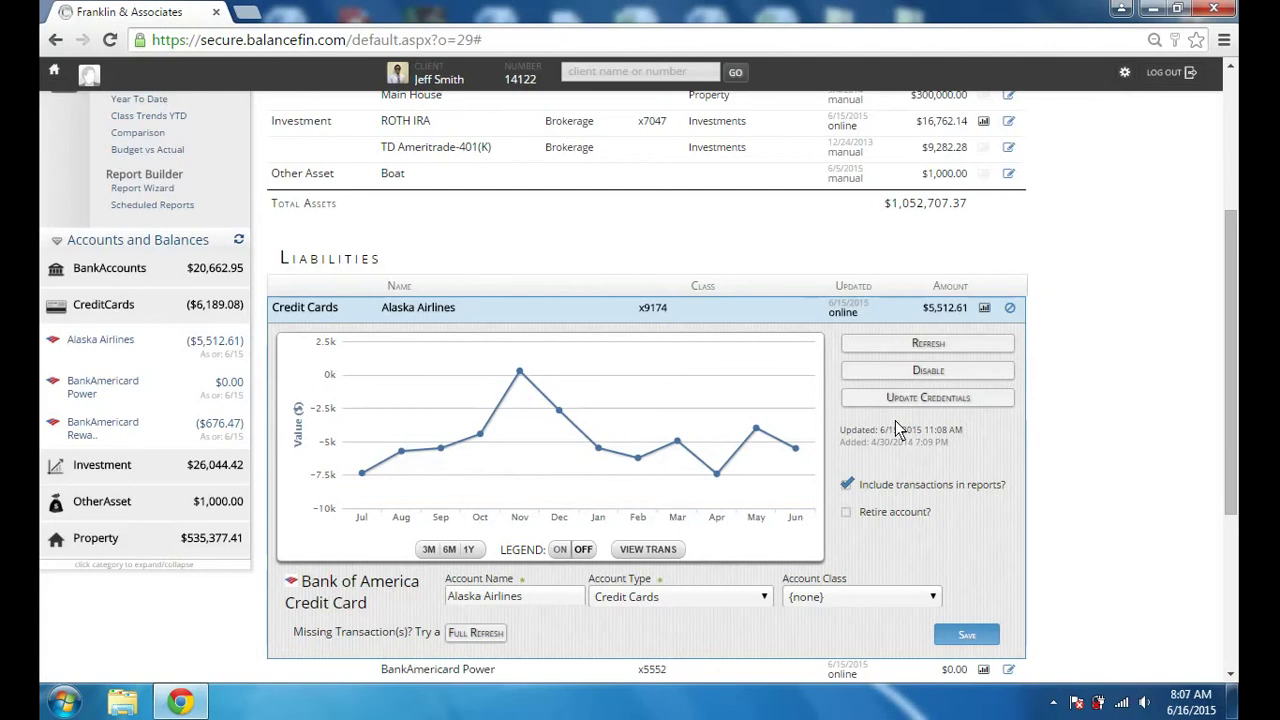
{"action": "left_click", "coordinate": [1007, 309]}
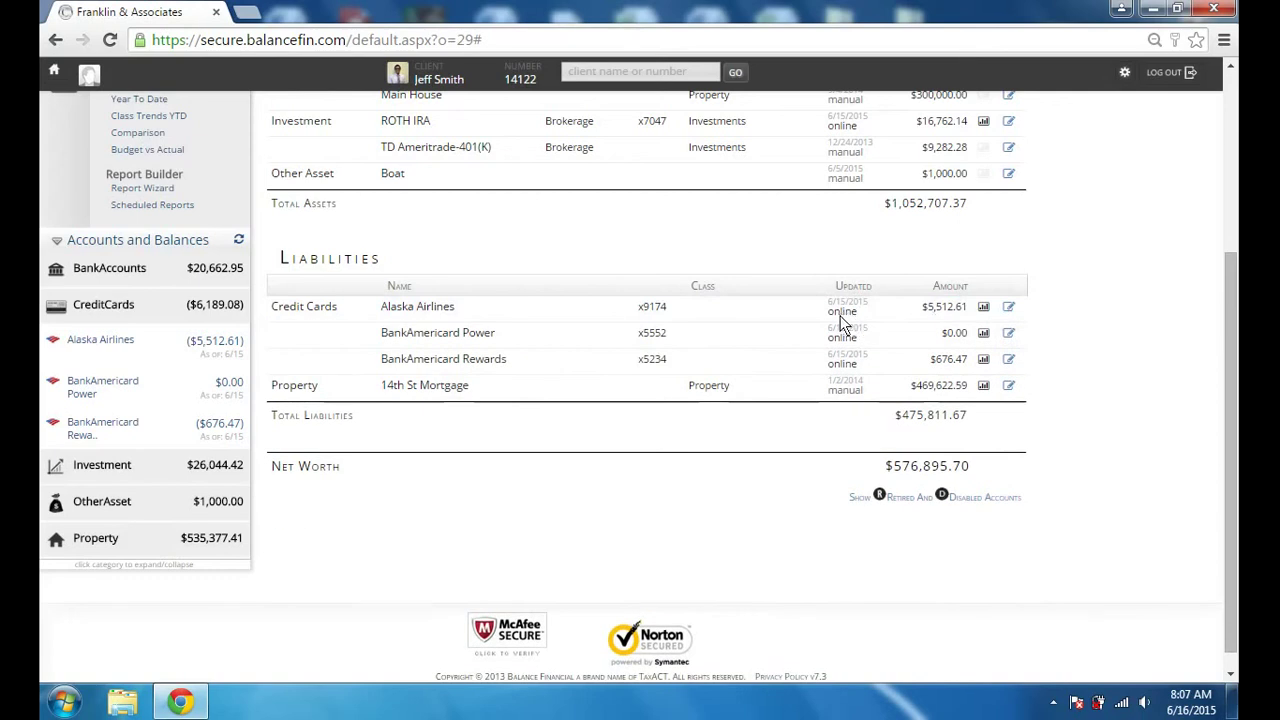
{"action": "left_click", "coordinate": [1009, 308]}
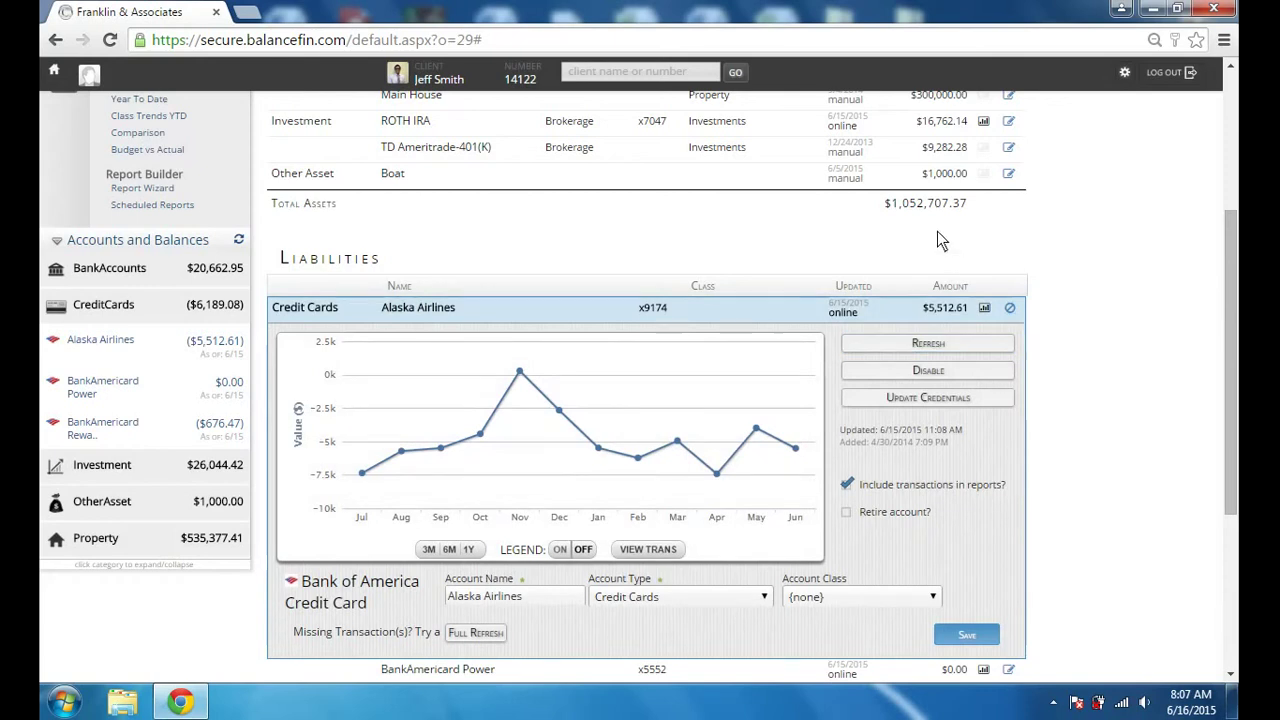
{"action": "left_click", "coordinate": [1012, 309]}
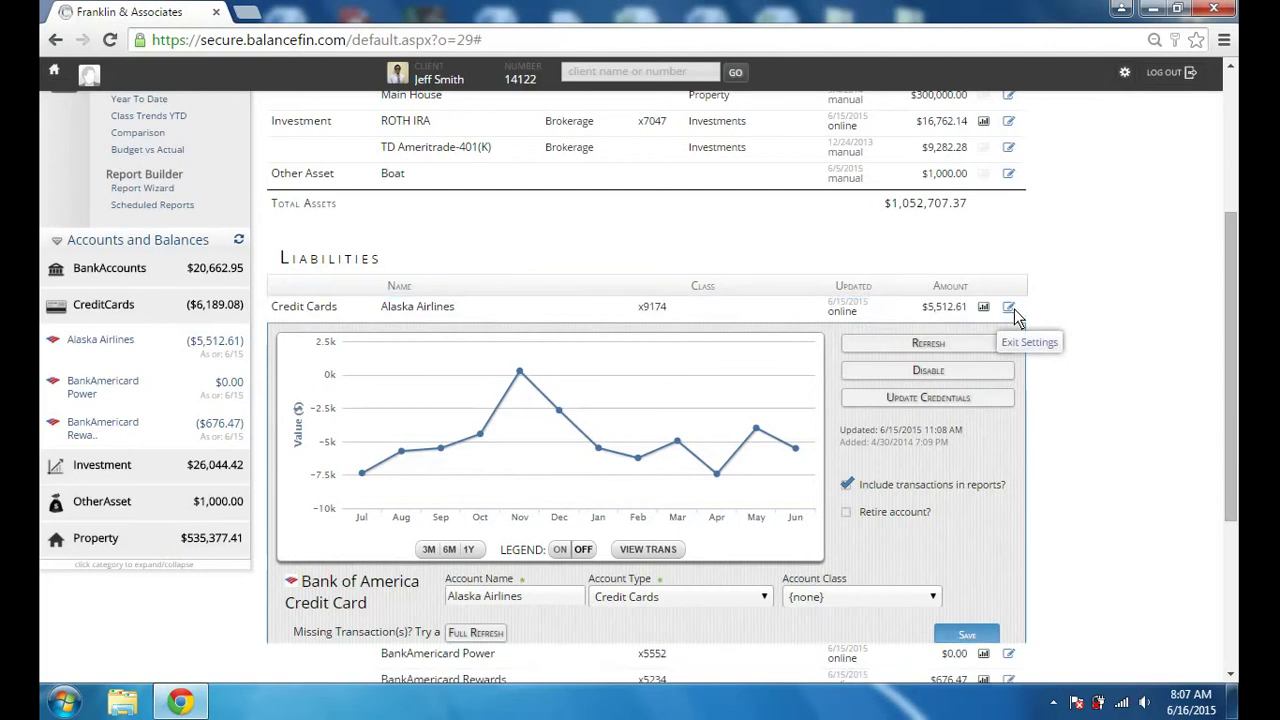
{"action": "scroll", "coordinate": [770, 313], "scroll_direction": "up", "scroll_amount": 2}
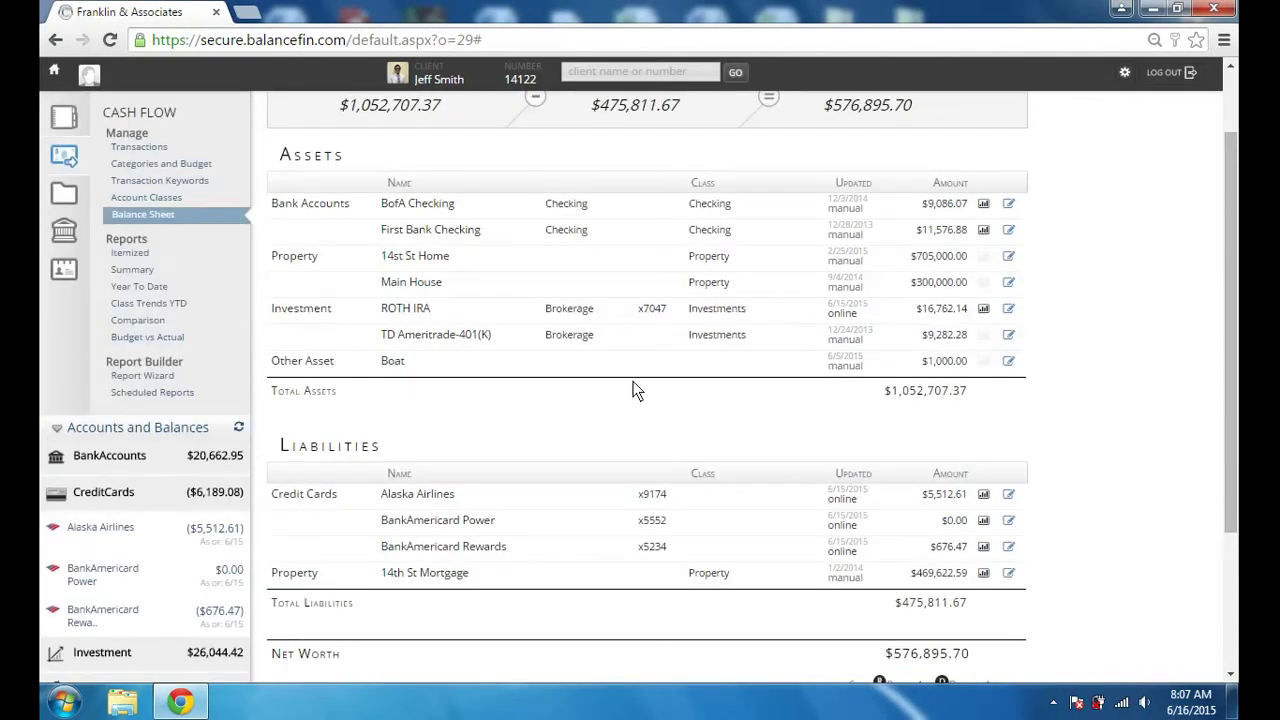
{"action": "scroll", "coordinate": [641, 386], "scroll_direction": "up", "scroll_amount": 1}
Open the category and budget management page and start a new expense category named Gas
{"action": "left_click", "coordinate": [167, 259]}
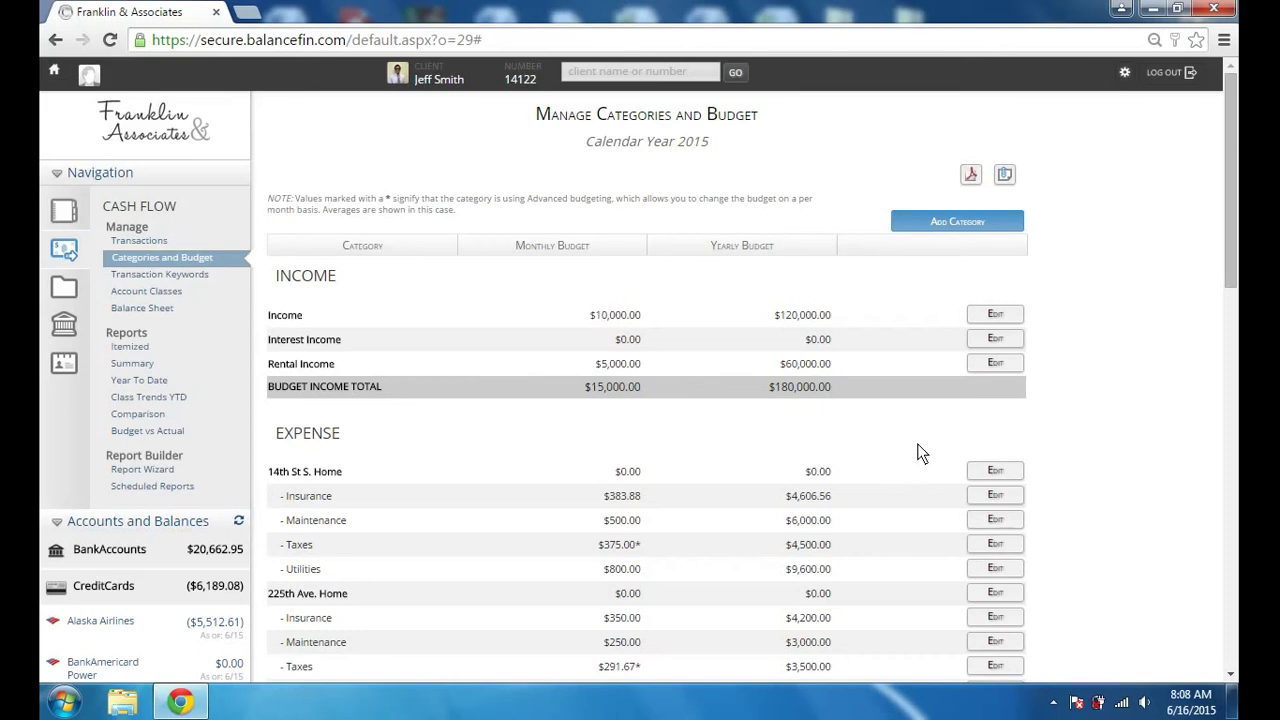
{"action": "scroll", "coordinate": [857, 530], "scroll_direction": "down", "scroll_amount": 1}
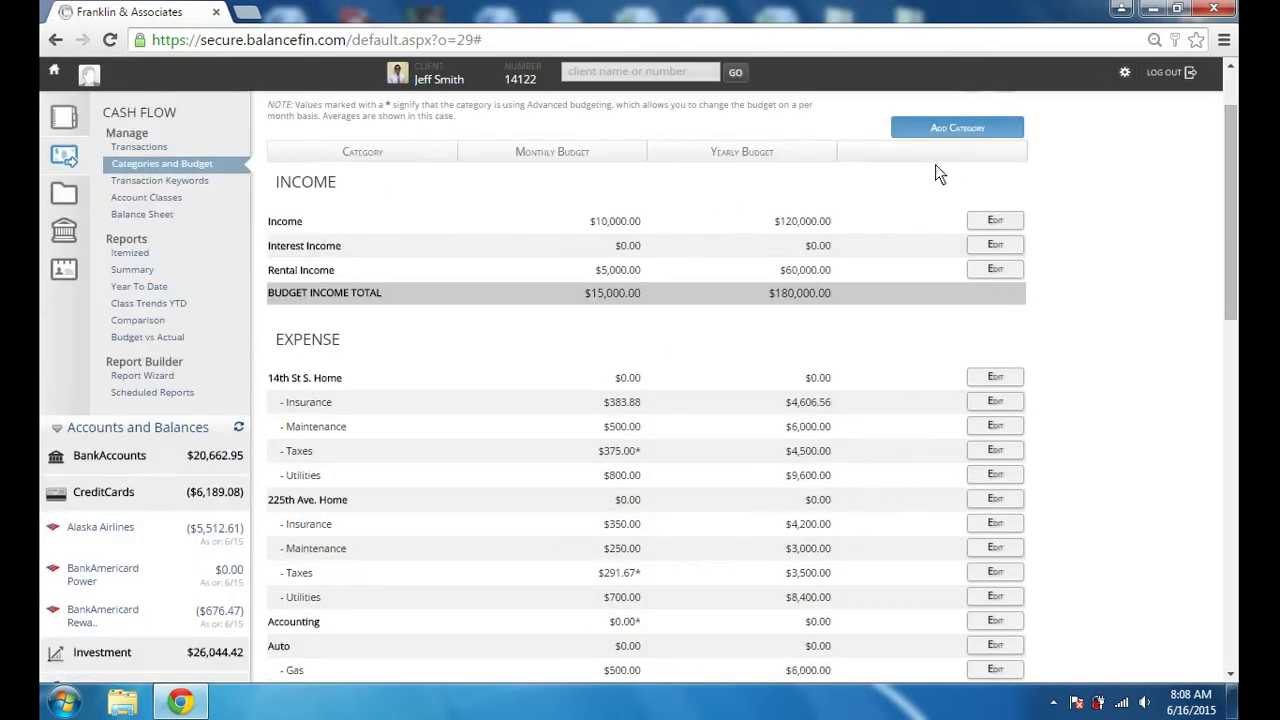
{"action": "left_click", "coordinate": [938, 134]}
{"action": "left_click", "coordinate": [540, 133]}
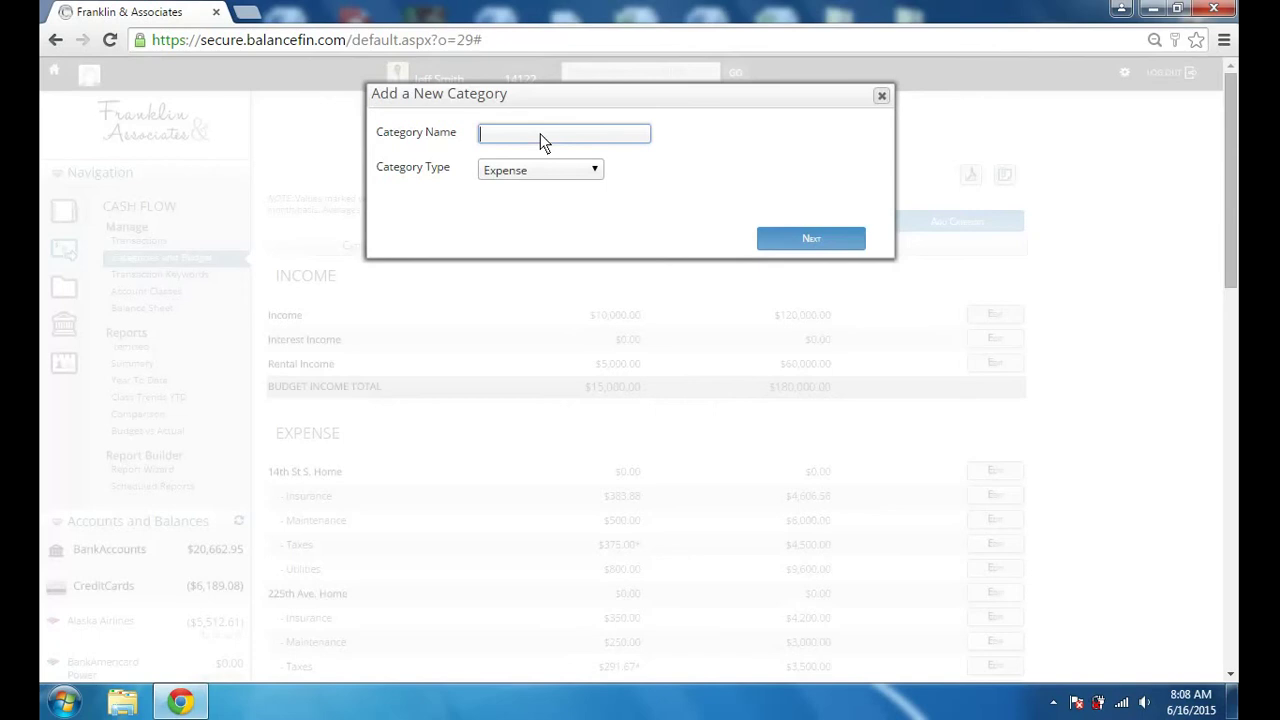
{"action": "type", "text": "Gas"}
{"action": "left_click", "coordinate": [808, 240]}
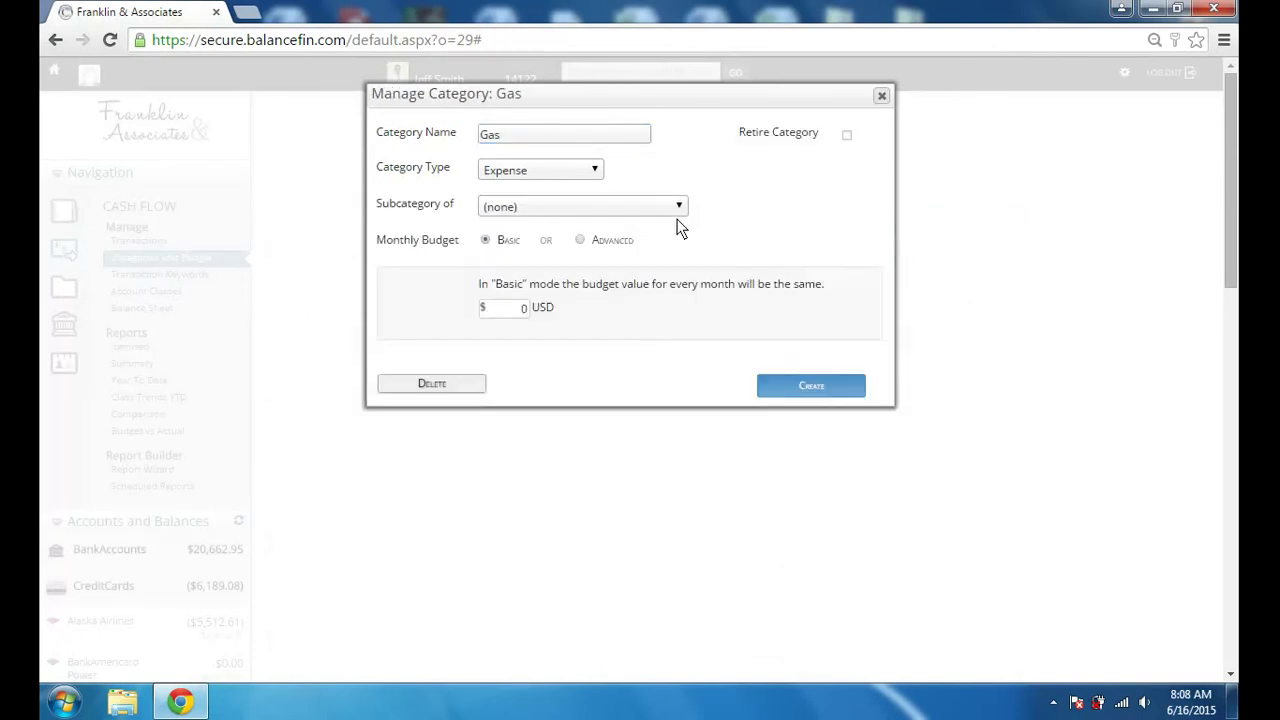
Keep Gas as a top-level category, set its basic monthly budget to 100 USD, and create it
{"action": "left_click", "coordinate": [679, 207]}
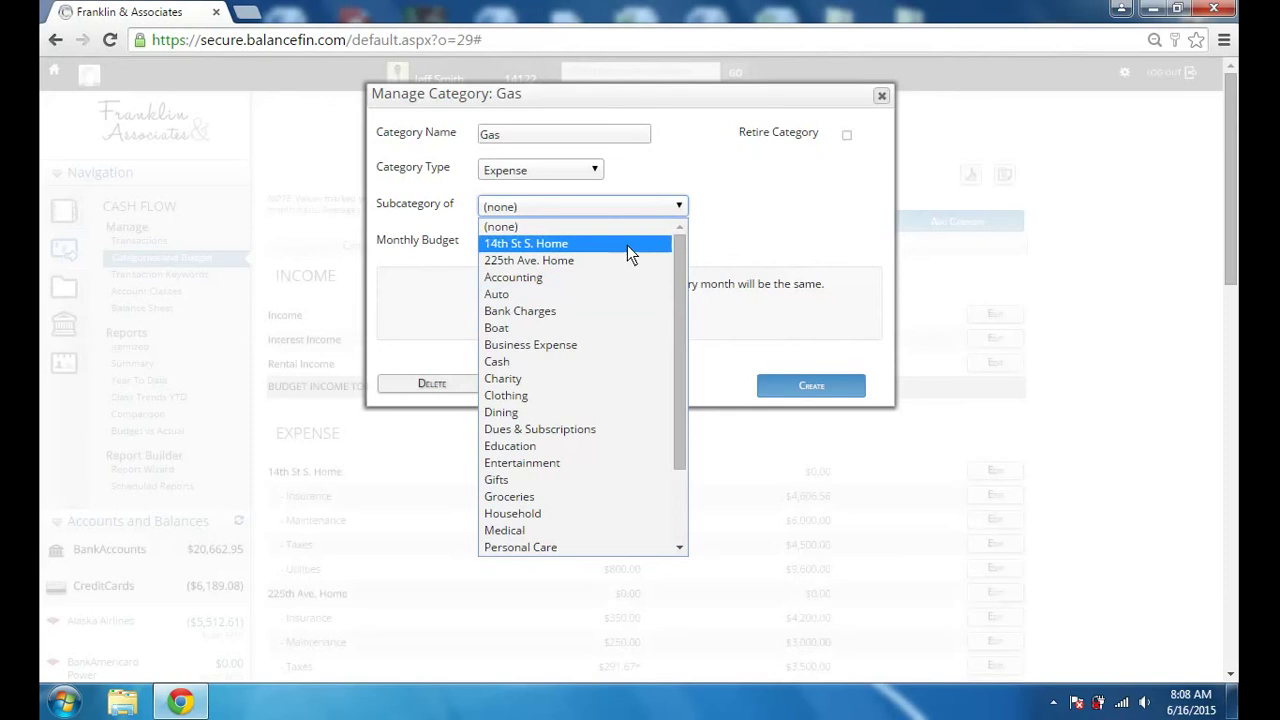
{"action": "left_click", "coordinate": [822, 216]}
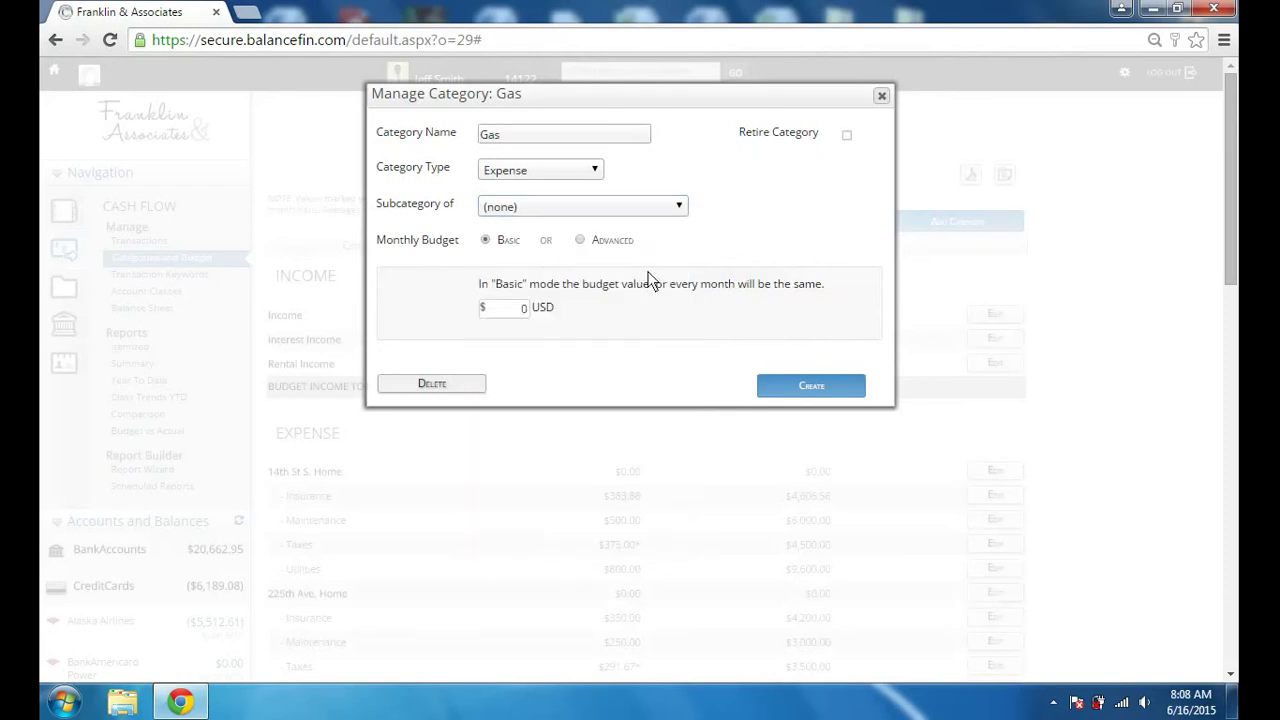
{"action": "left_click", "coordinate": [512, 308]}
{"action": "type", "text": "100"}
{"action": "left_click", "coordinate": [783, 385]}
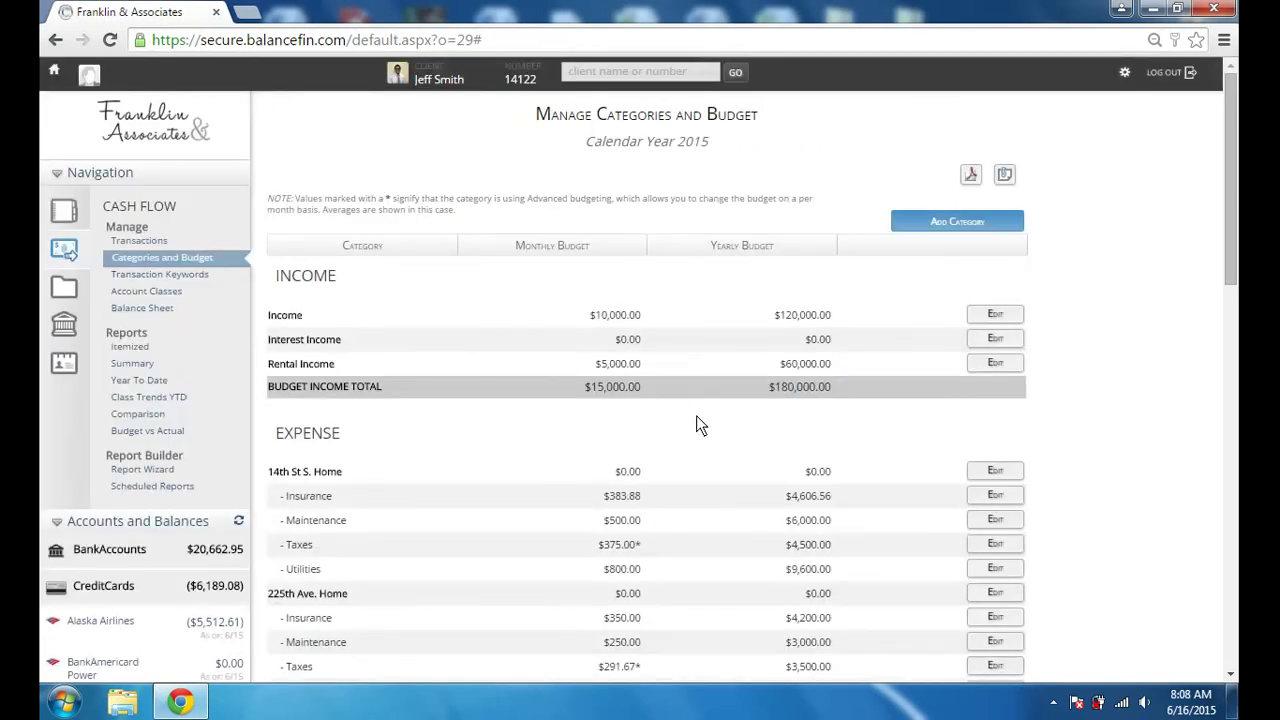
Open the Transactions List Report and view the available account and category filters, leaving both set to All
{"action": "left_click", "coordinate": [131, 241]}
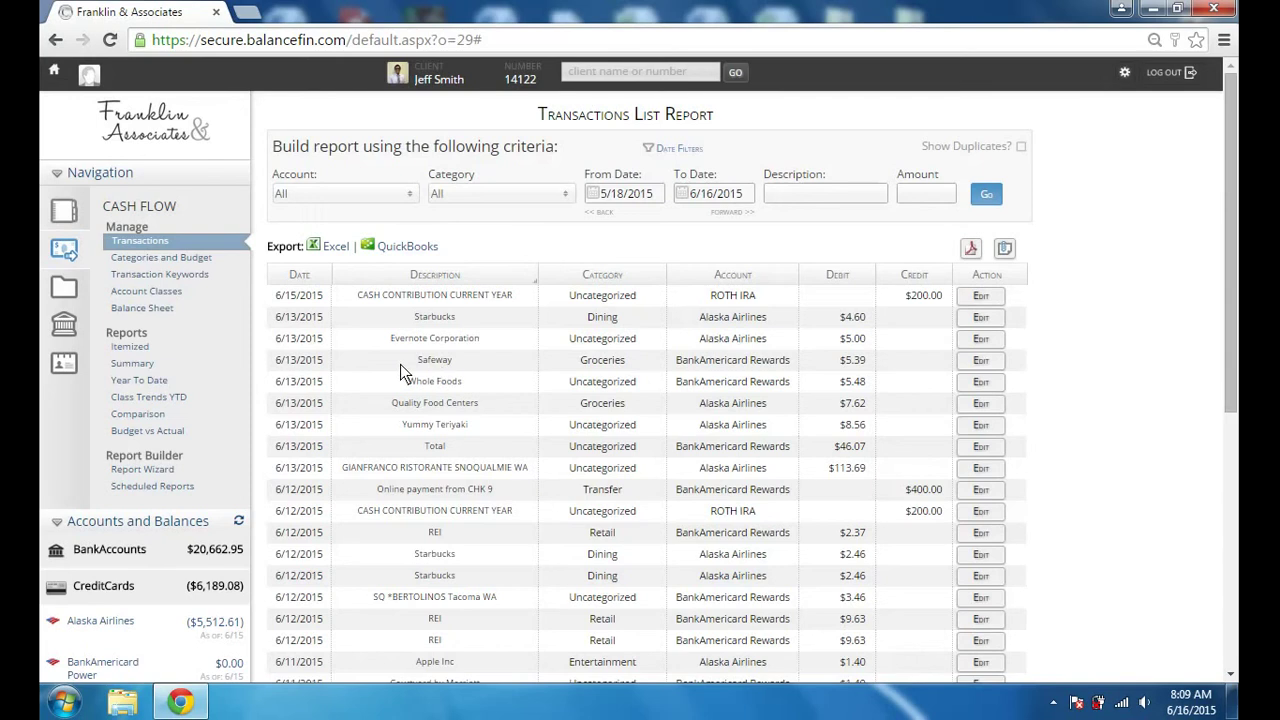
{"action": "left_click", "coordinate": [412, 196]}
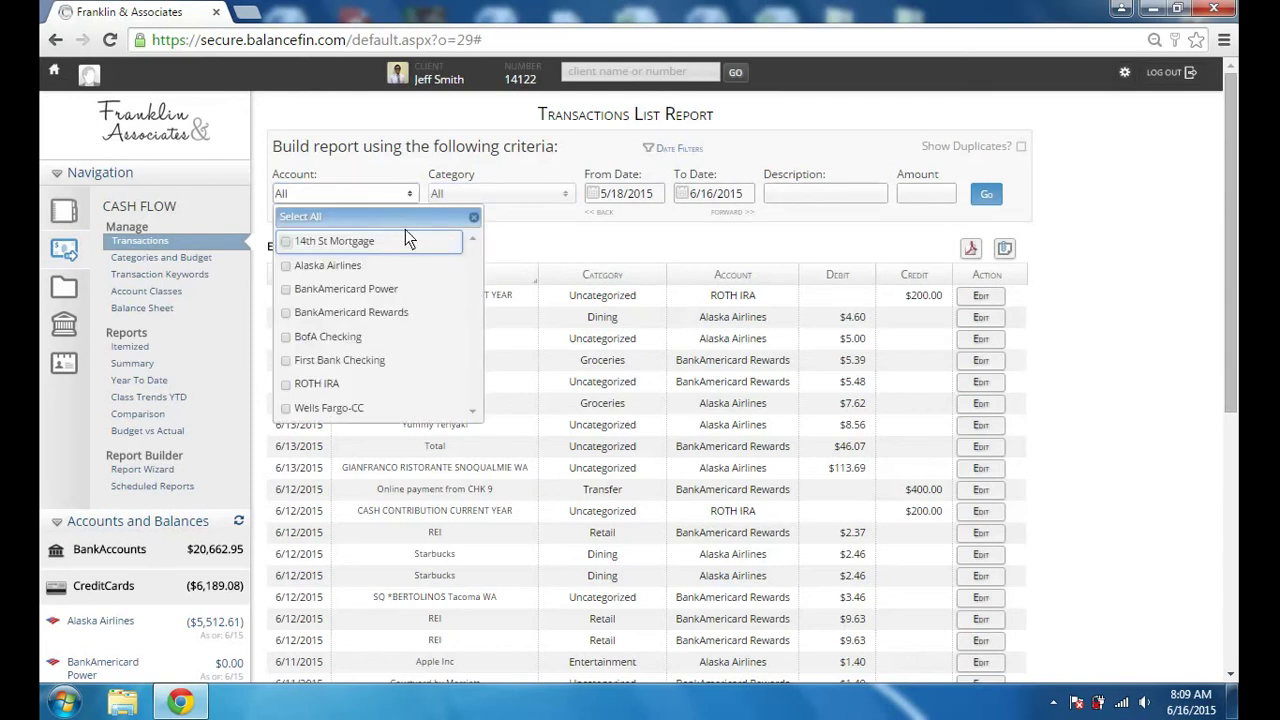
{"action": "left_click", "coordinate": [288, 316]}
{"action": "left_click", "coordinate": [466, 193]}
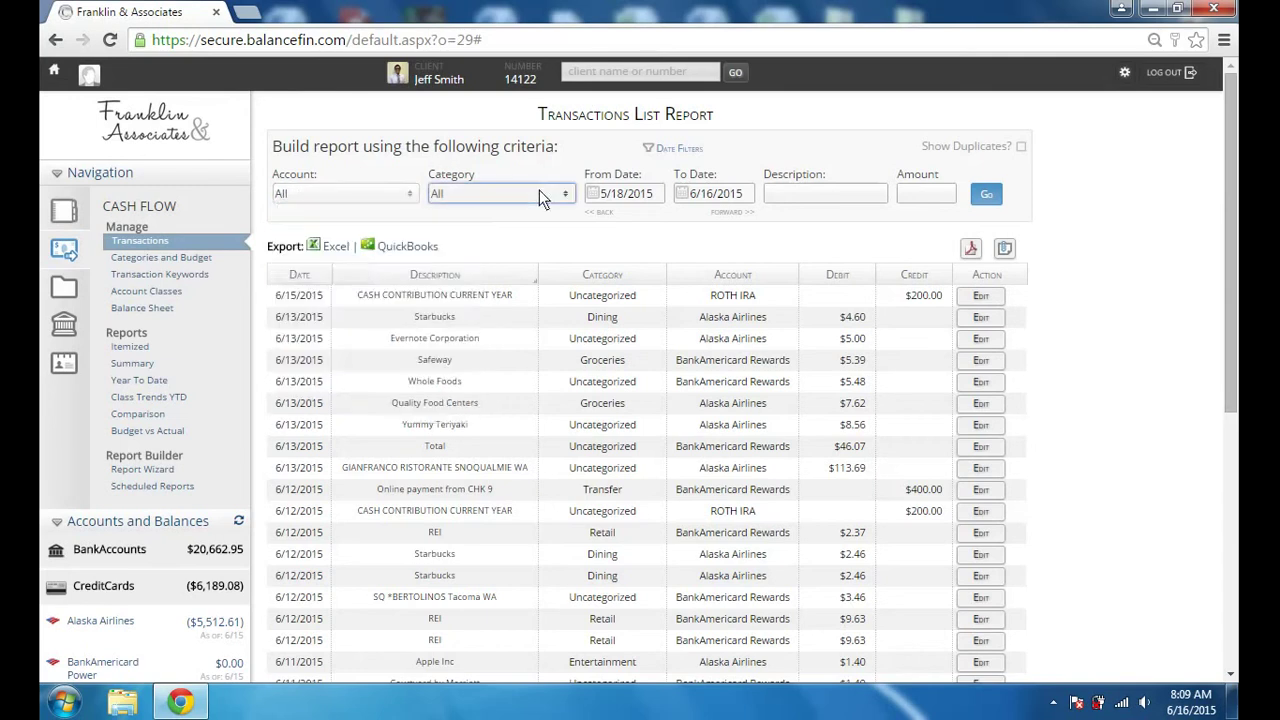
{"action": "left_click", "coordinate": [540, 192]}
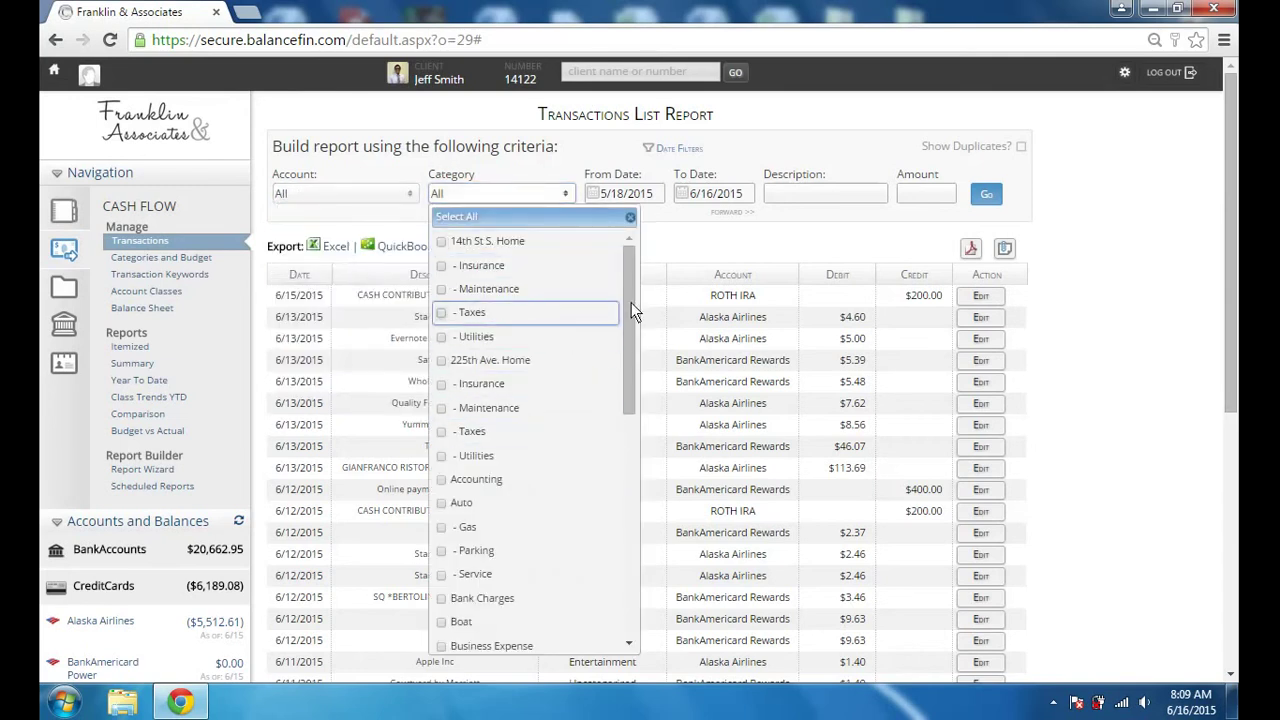
{"action": "mouse_move", "coordinate": [631, 310]}
{"action": "left_mouse_down"}
{"action": "mouse_move", "coordinate": [622, 406]}
{"action": "mouse_move", "coordinate": [625, 308]}
{"action": "left_mouse_up"}
{"action": "left_click", "coordinate": [526, 165]}
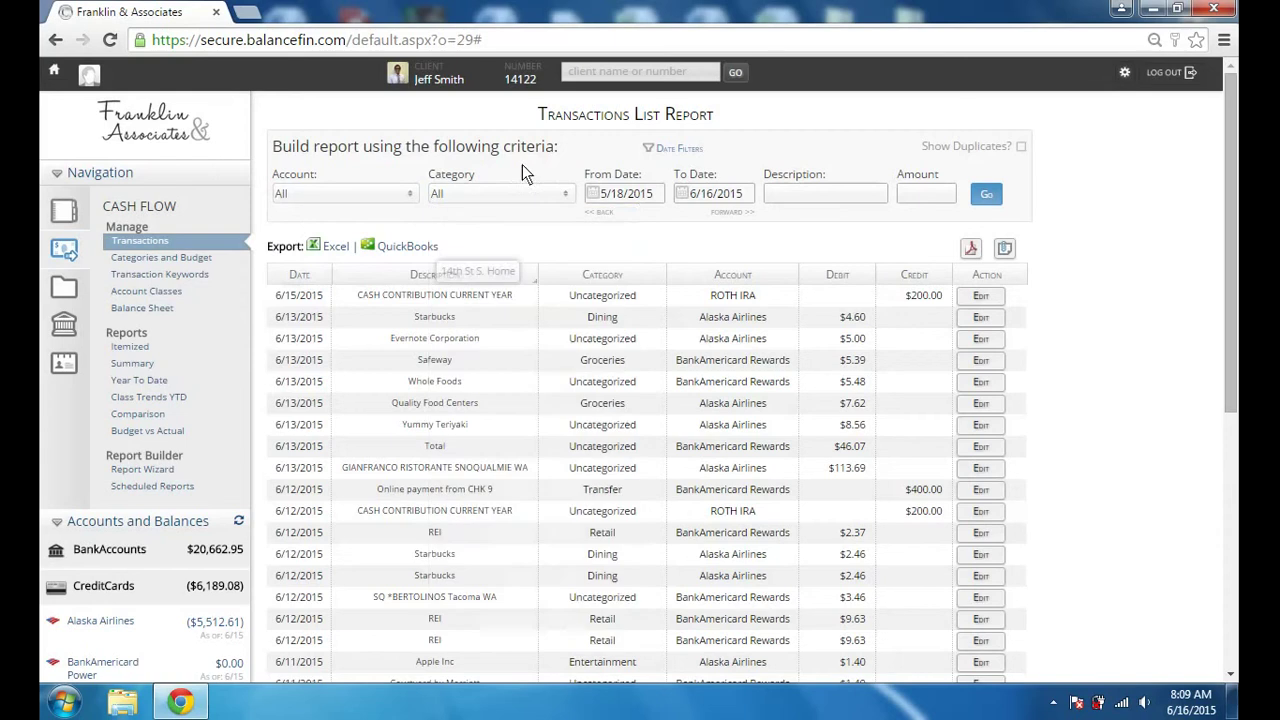
View the report's start and end date calendars and preset date ranges without changing the period
{"action": "left_click", "coordinate": [657, 192]}
{"action": "left_click", "coordinate": [738, 193]}
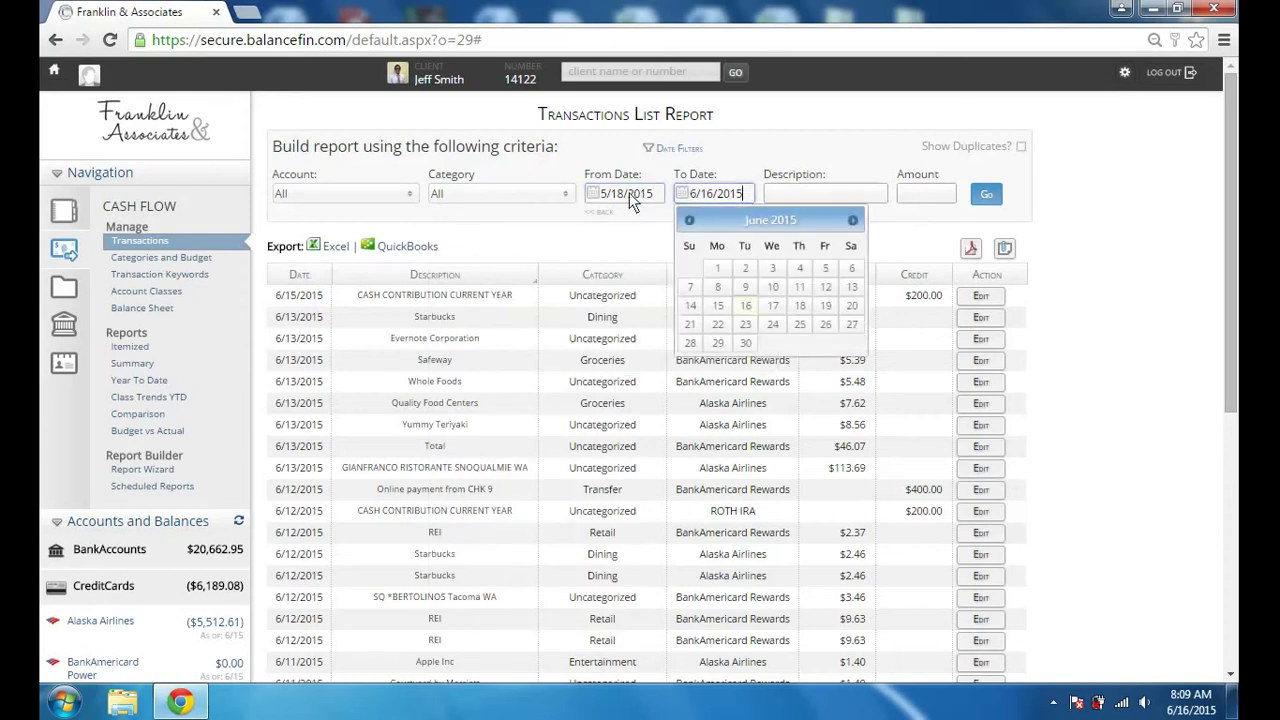
{"action": "left_click", "coordinate": [634, 194]}
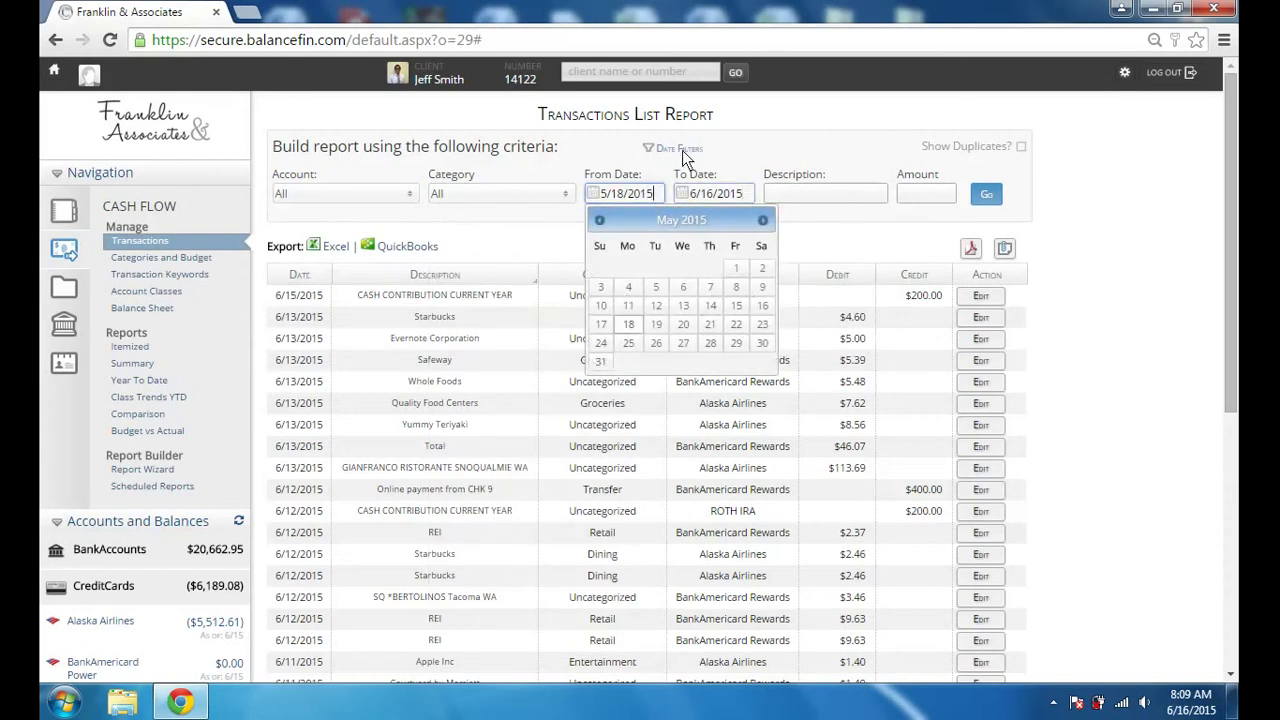
{"action": "left_click", "coordinate": [680, 149]}
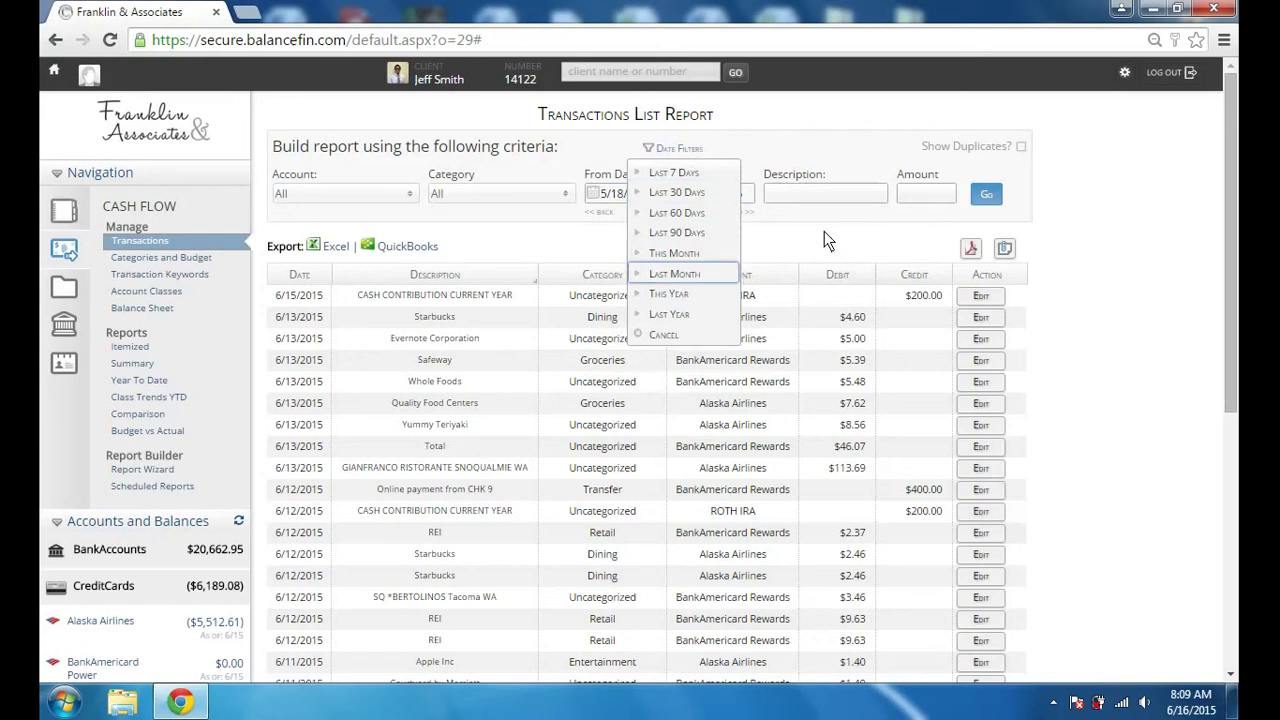
{"action": "left_click", "coordinate": [663, 336]}
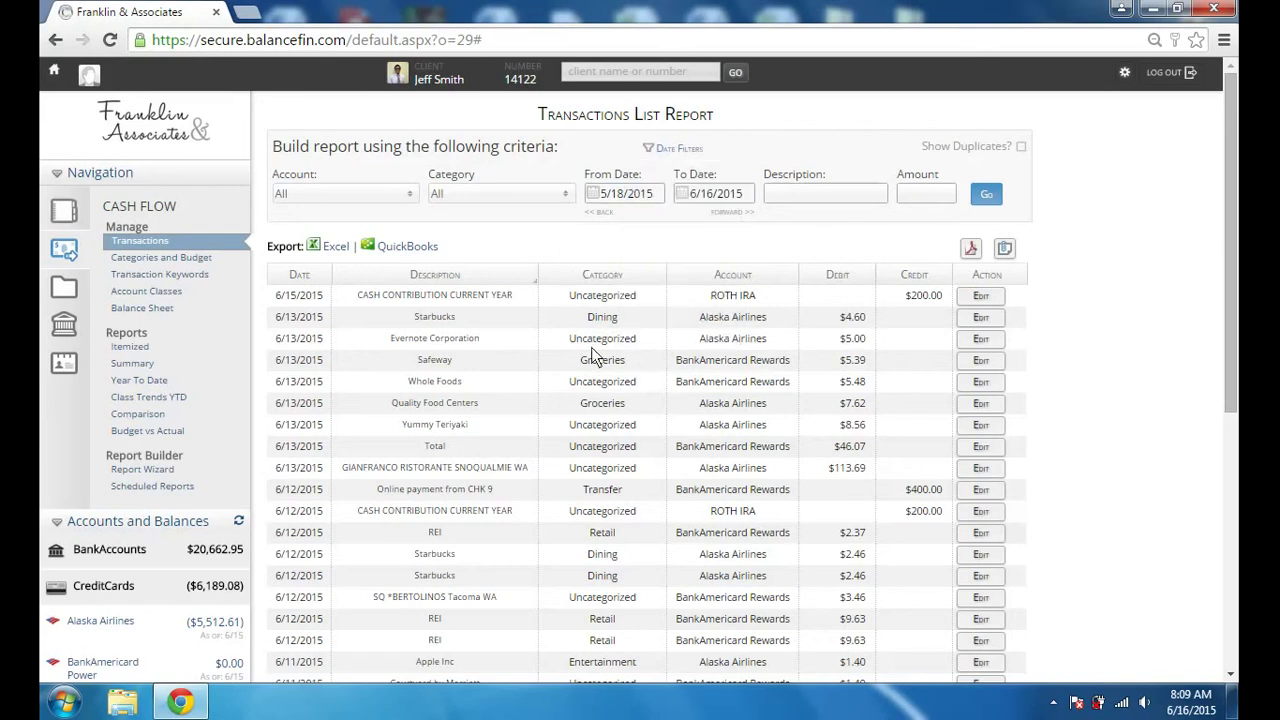
Open the 6/13/2015 Starbucks transaction for editing and choose Dining as its category
{"action": "left_click", "coordinate": [980, 318]}
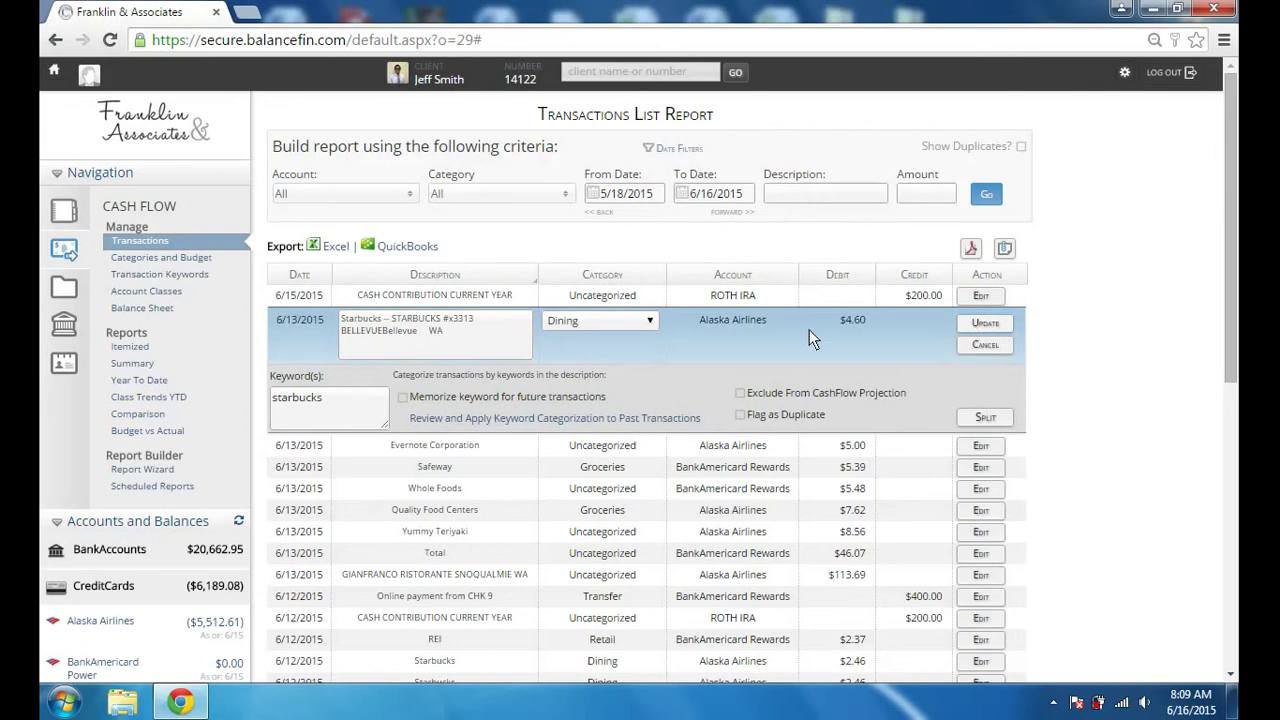
{"action": "left_click", "coordinate": [488, 338]}
{"action": "left_click", "coordinate": [615, 330]}
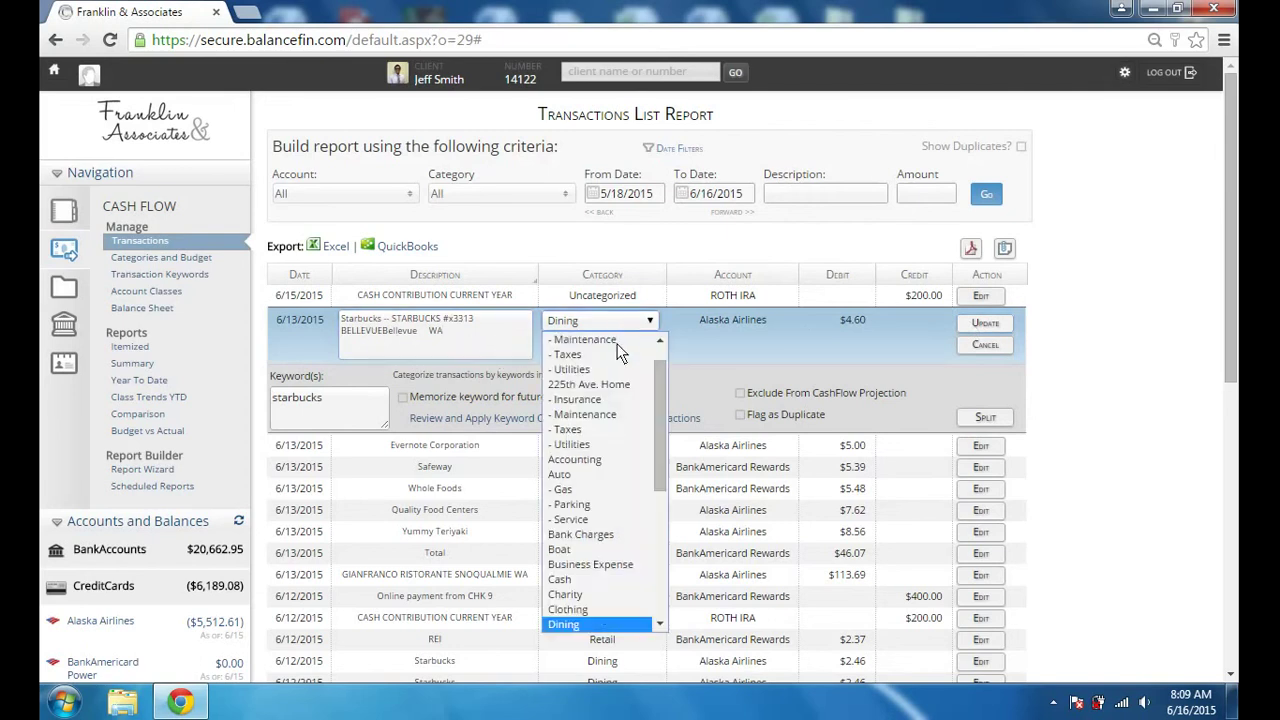
{"action": "mouse_move", "coordinate": [667, 369]}
{"action": "left_mouse_down"}
{"action": "mouse_move", "coordinate": [672, 354]}
{"action": "mouse_move", "coordinate": [667, 387]}
{"action": "left_mouse_up"}
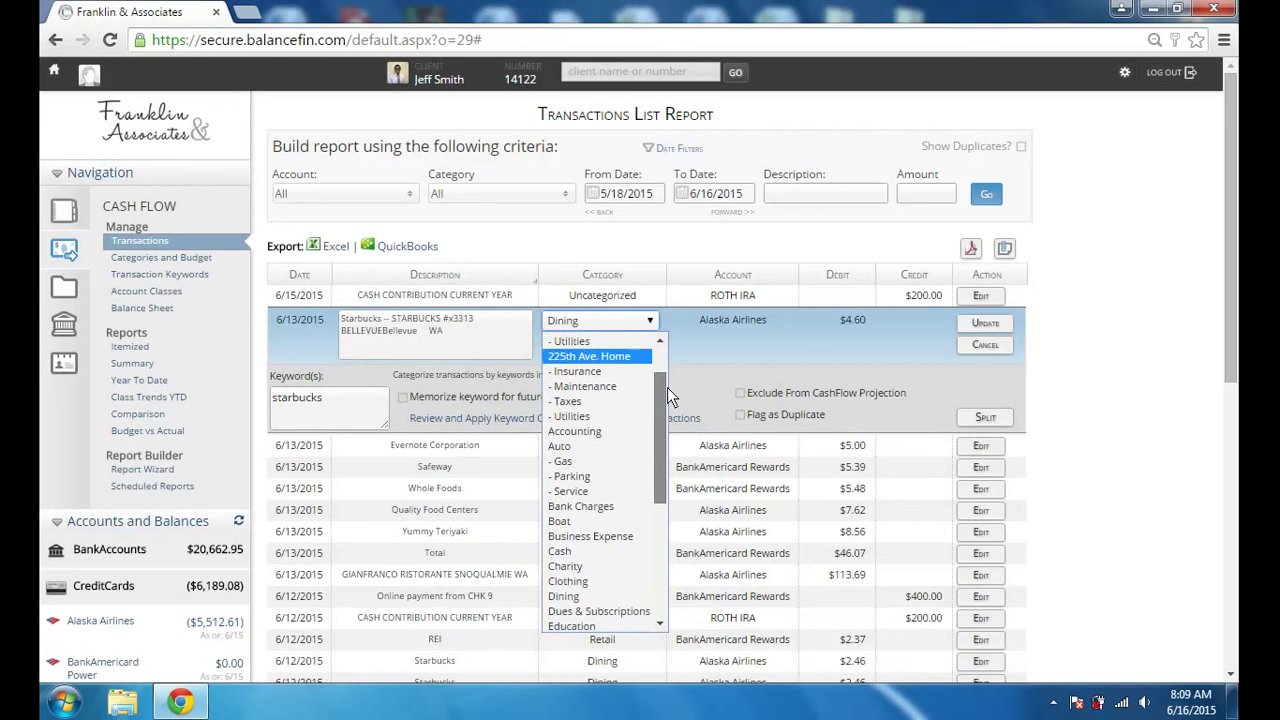
{"action": "left_click", "coordinate": [609, 593]}
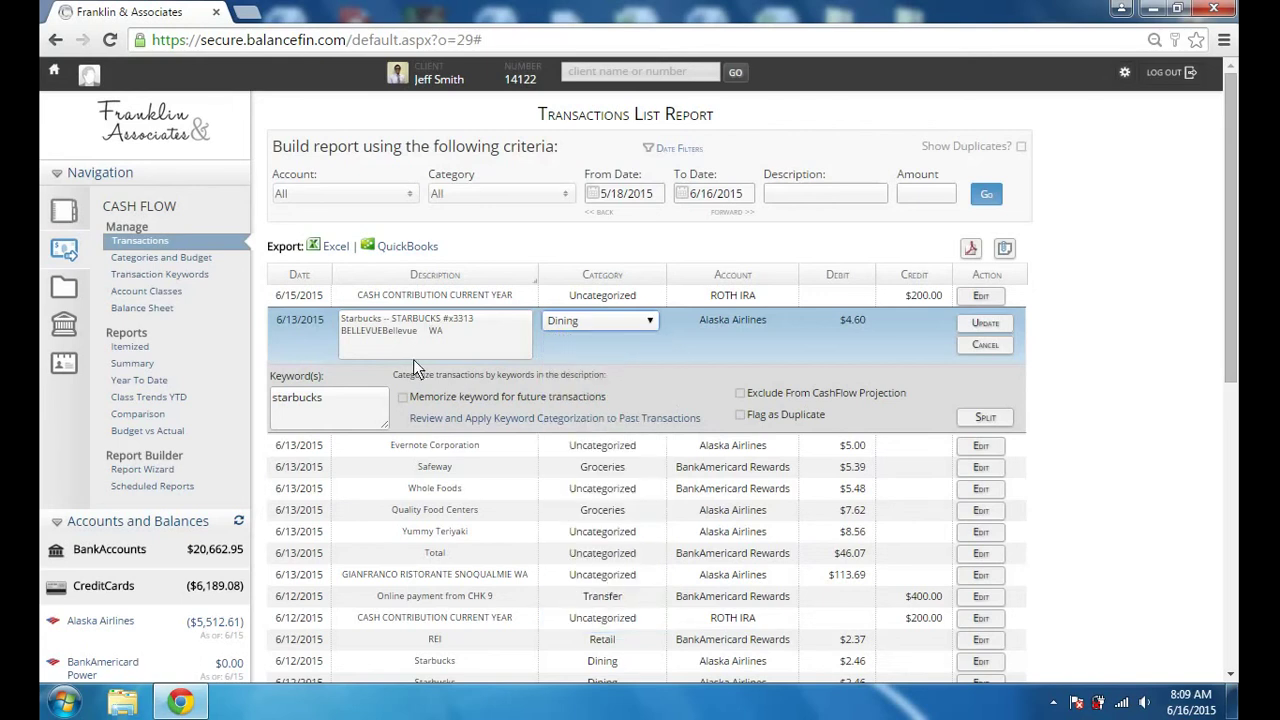
Set the transaction's keyword to Starbucks and have it memorized for future transactions
{"action": "left_click_drag", "start_coordinate": [381, 319], "coordinate": [351, 323]}
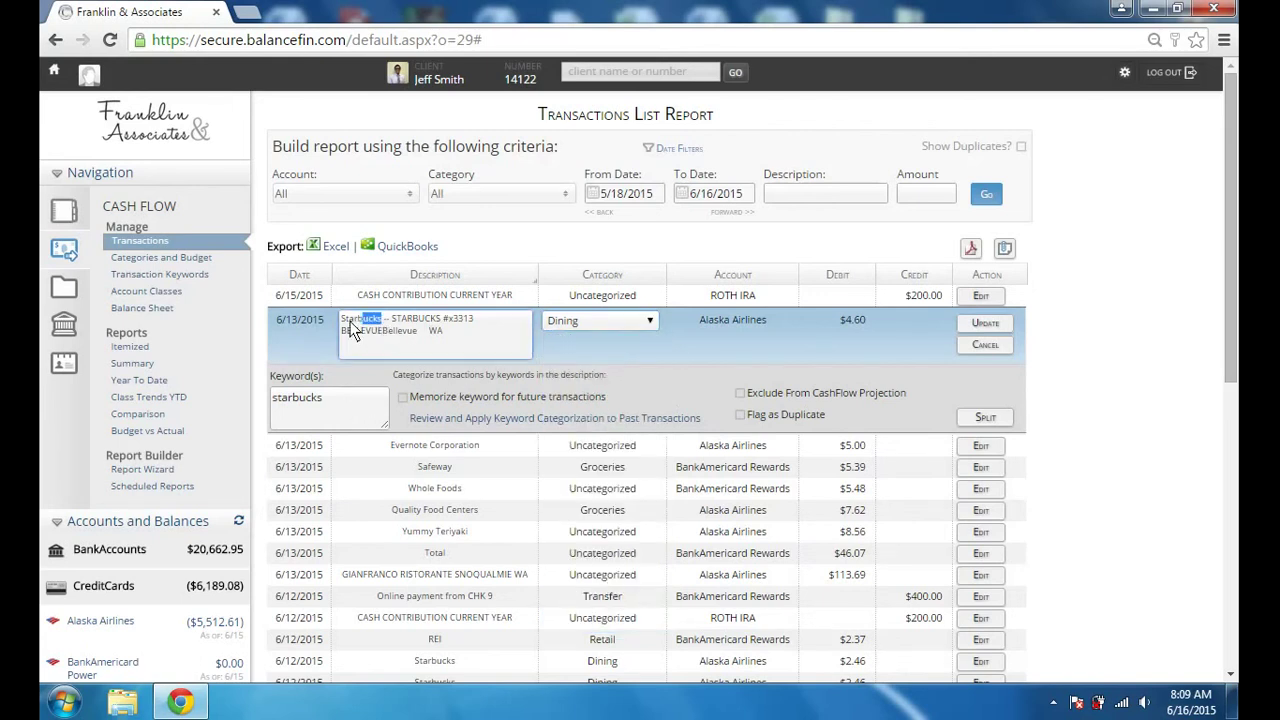
{"action": "left_click_drag", "start_coordinate": [371, 424], "coordinate": [160, 398]}
{"action": "type", "text": "Starbucks"}
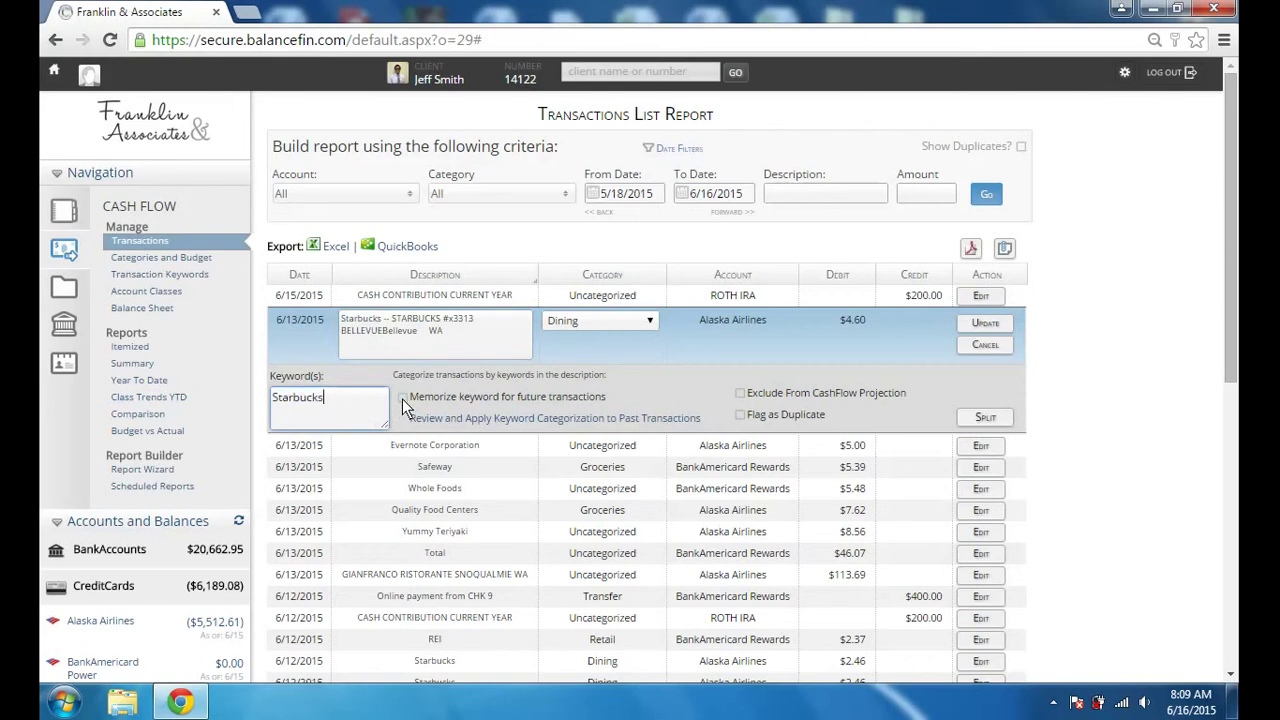
{"action": "left_click", "coordinate": [404, 398]}
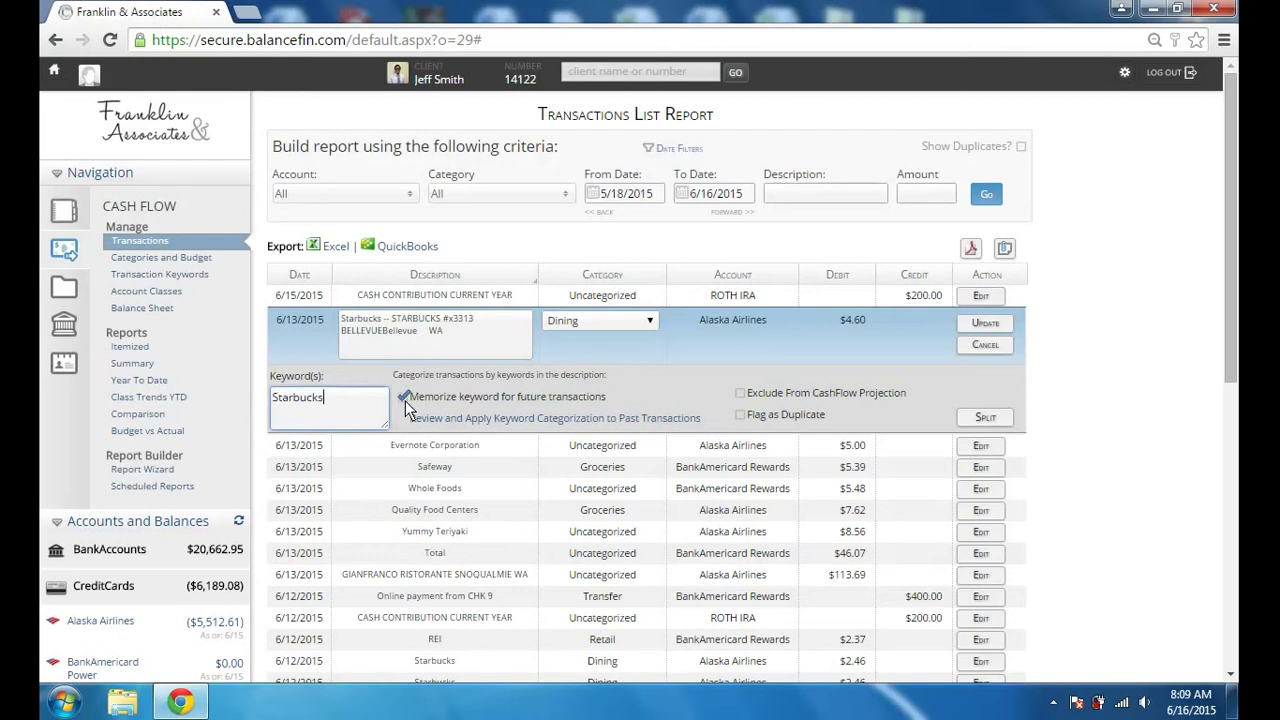
Review the past transactions matching the Starbucks keyword, close the list without applying it, and save the edited transaction
{"action": "left_click", "coordinate": [473, 421]}
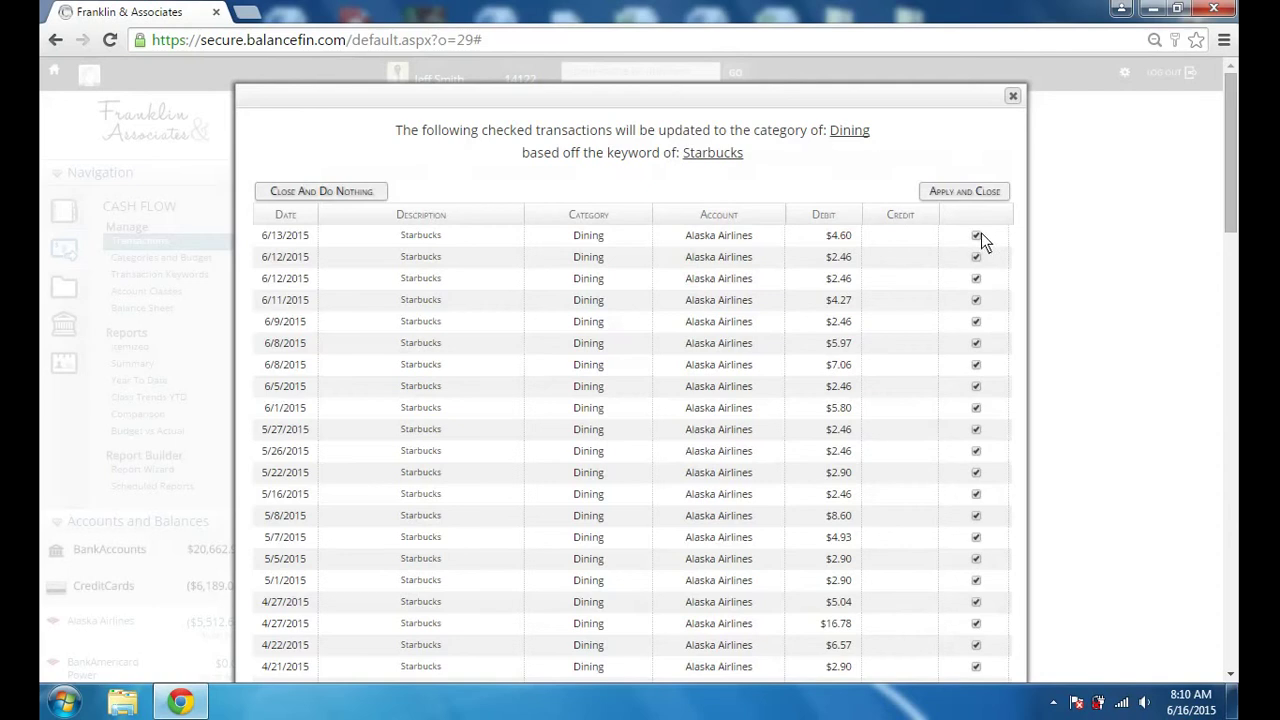
{"action": "scroll", "coordinate": [983, 242], "scroll_direction": "down", "scroll_amount": 2}
{"action": "scroll", "coordinate": [986, 242], "scroll_direction": "up", "scroll_amount": 2}
{"action": "scroll", "coordinate": [966, 284], "scroll_direction": "down", "scroll_amount": 3}
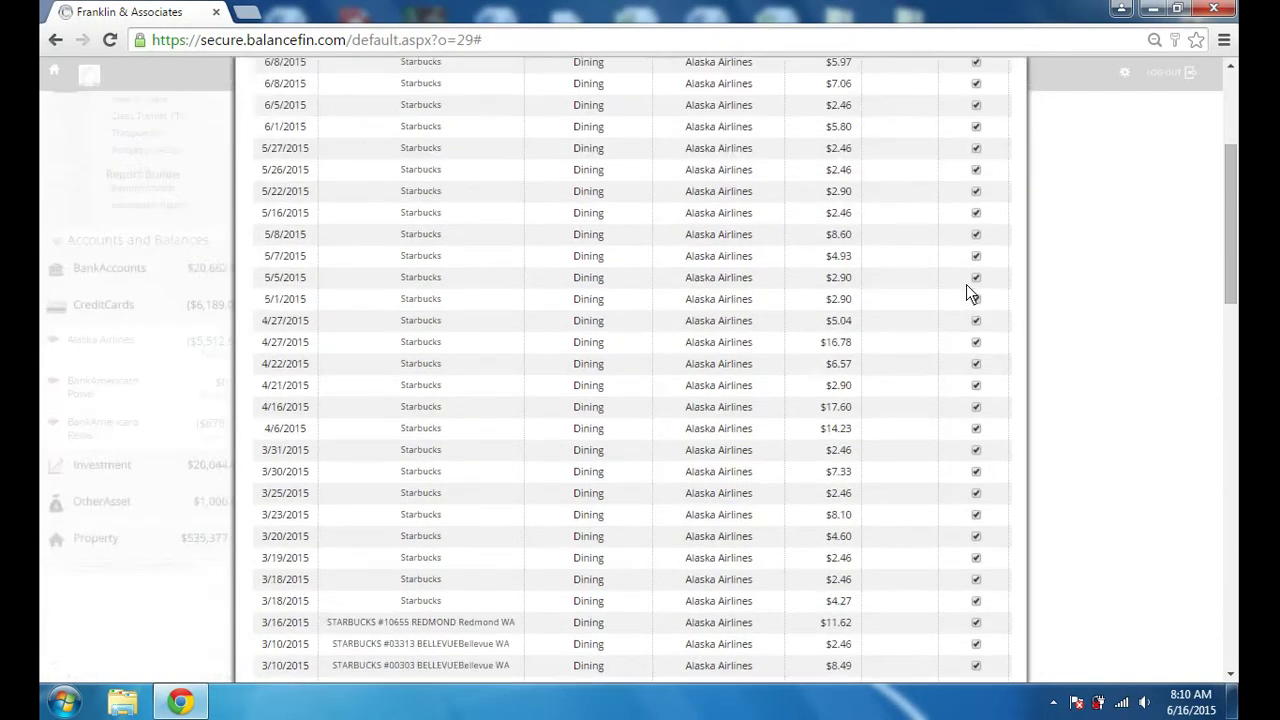
{"action": "scroll", "coordinate": [969, 276], "scroll_direction": "up", "scroll_amount": 3}
{"action": "left_click", "coordinate": [1012, 95]}
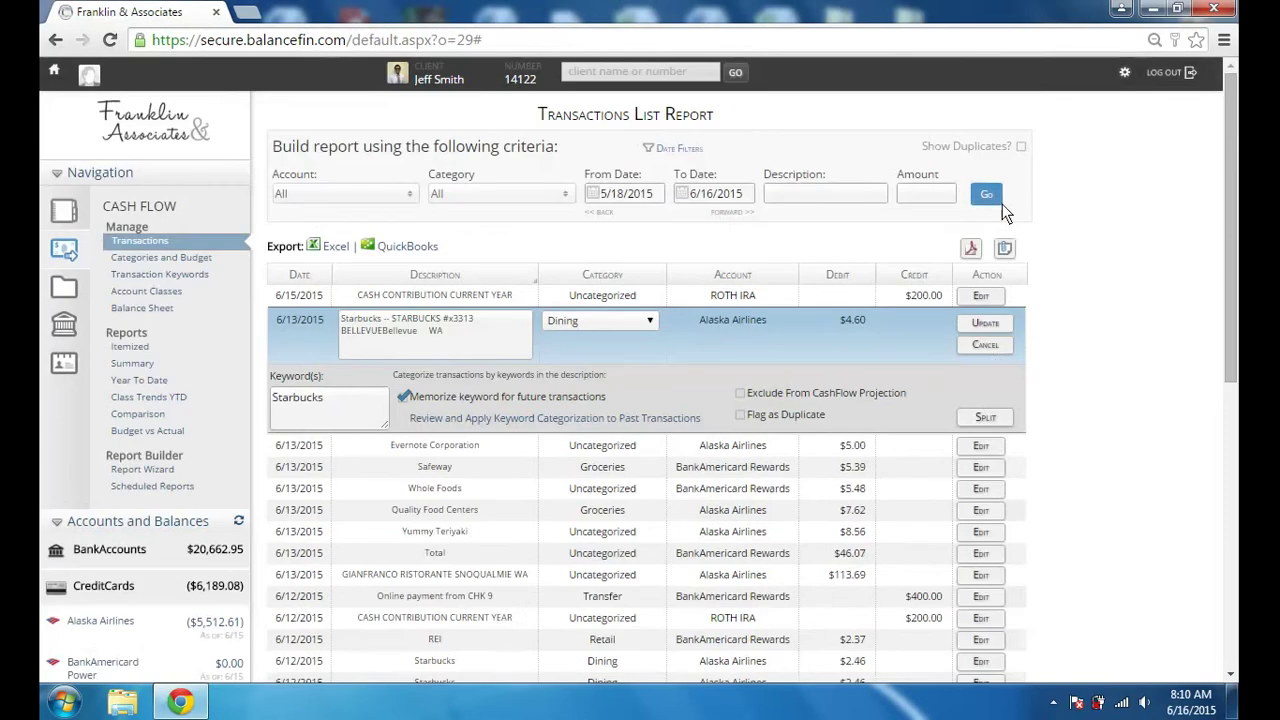
{"action": "left_click", "coordinate": [986, 323]}
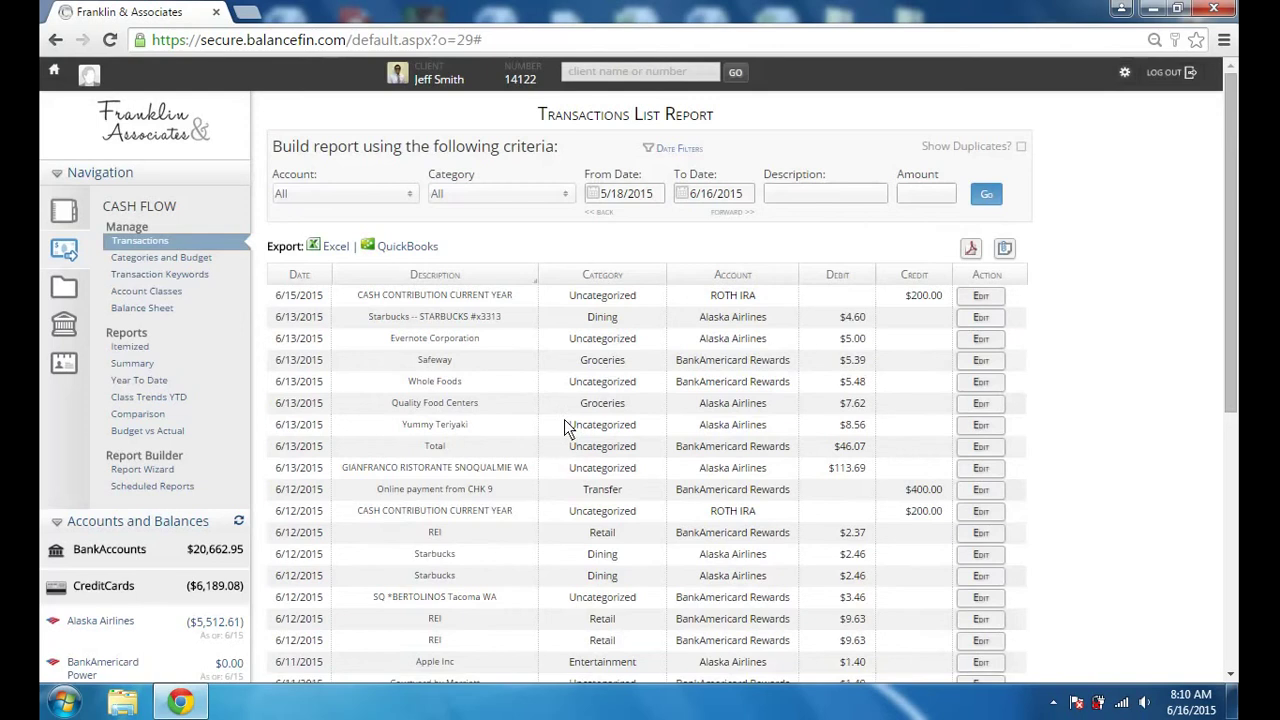
Run the Itemized Spending Report for last month and view its account filter choices, keeping all accounts
{"action": "left_click", "coordinate": [139, 350]}
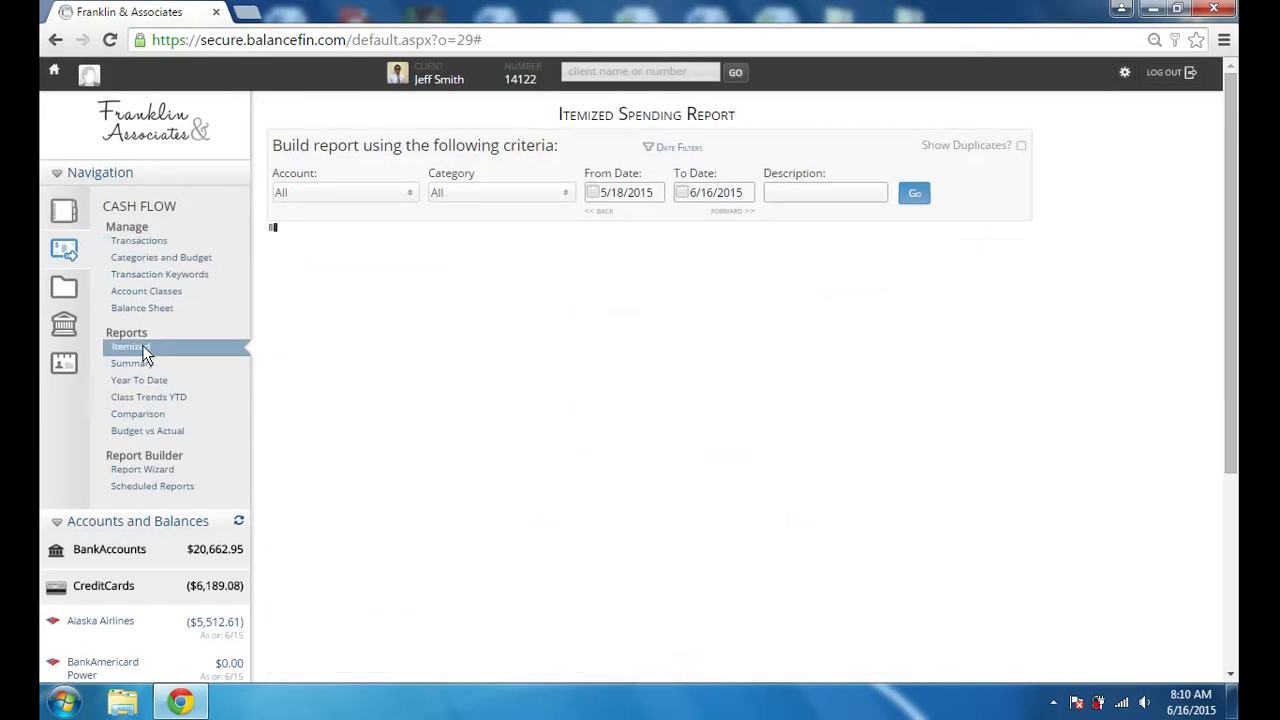
{"action": "right_click", "coordinate": [531, 300]}
{"action": "left_click", "coordinate": [423, 257]}
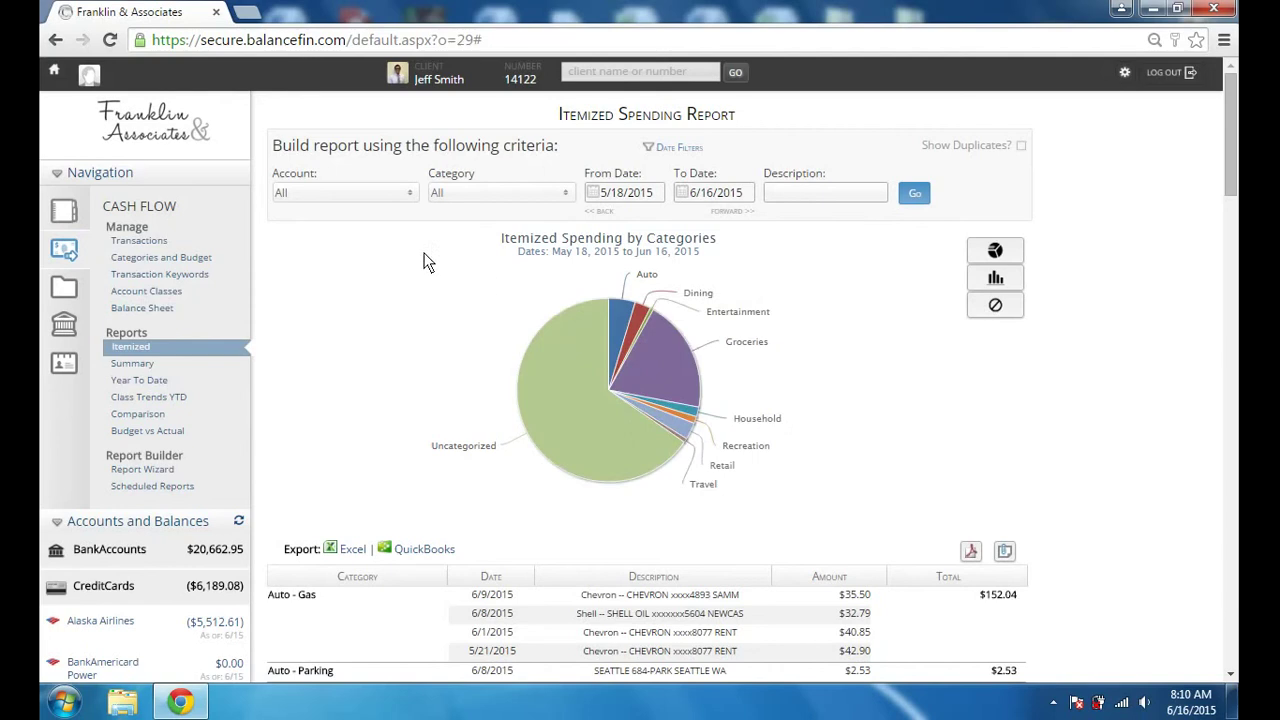
{"action": "left_click", "coordinate": [650, 147]}
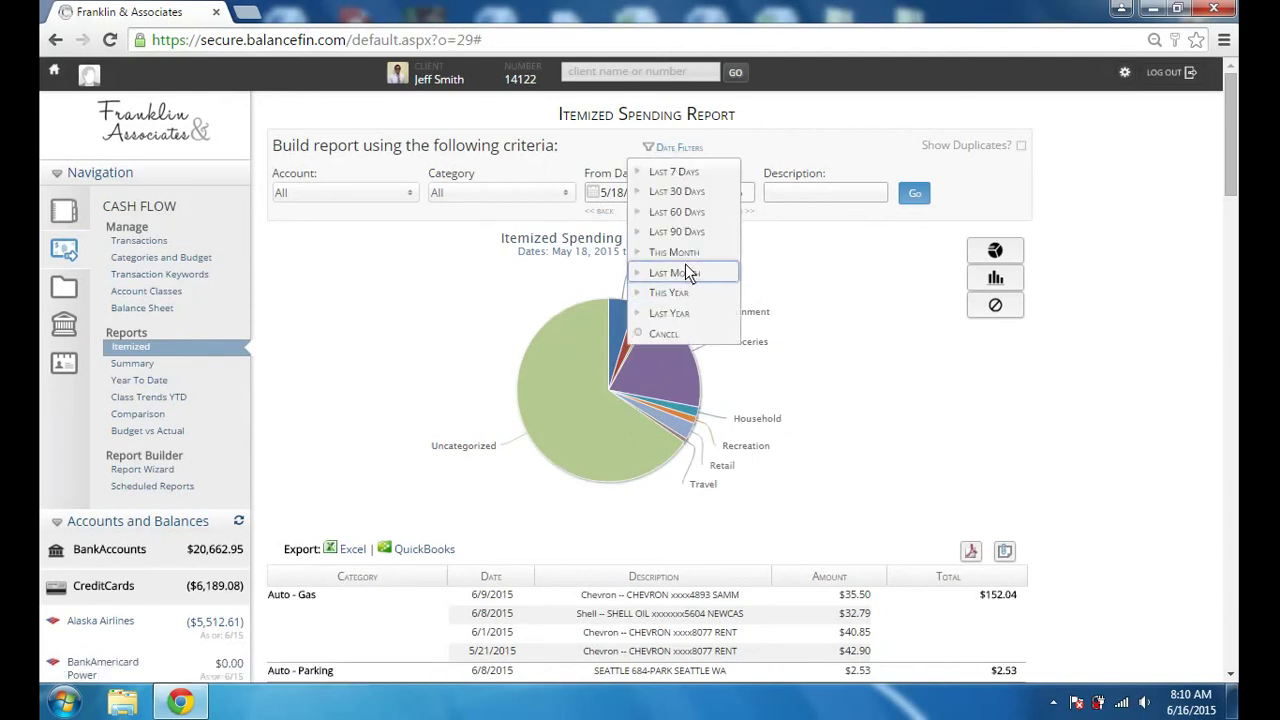
{"action": "left_click", "coordinate": [686, 269]}
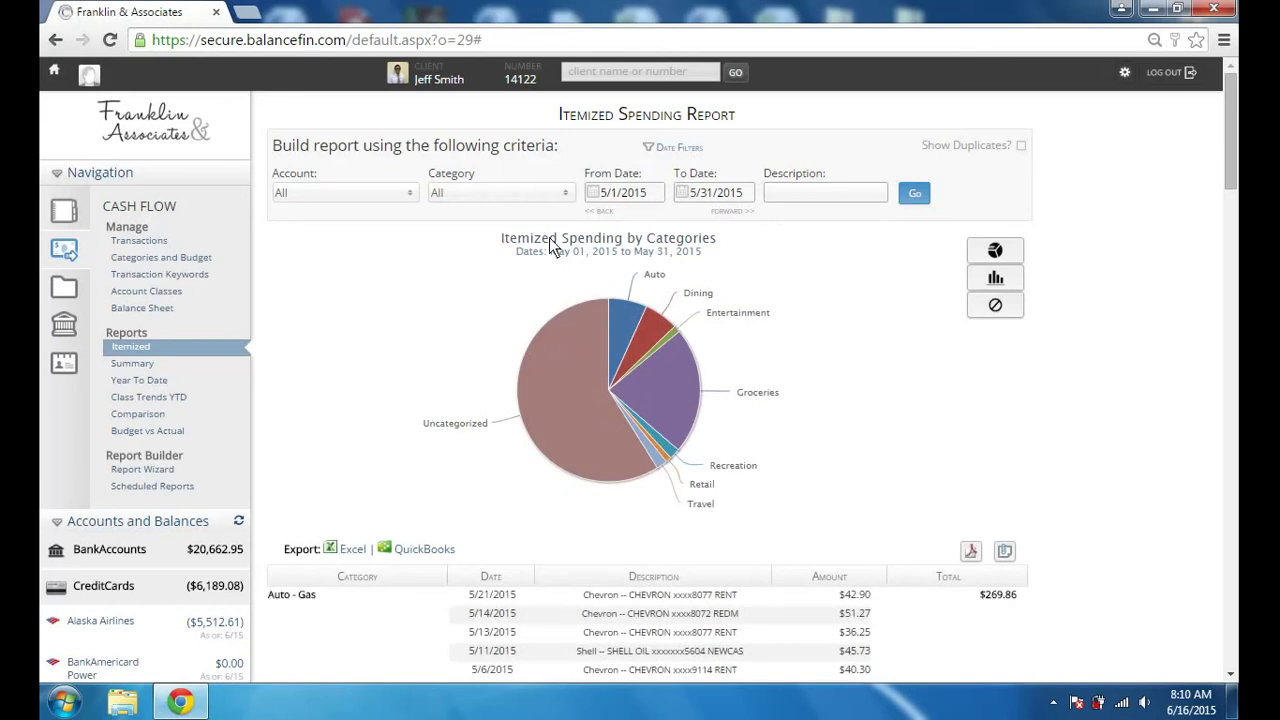
{"action": "left_click", "coordinate": [408, 192]}
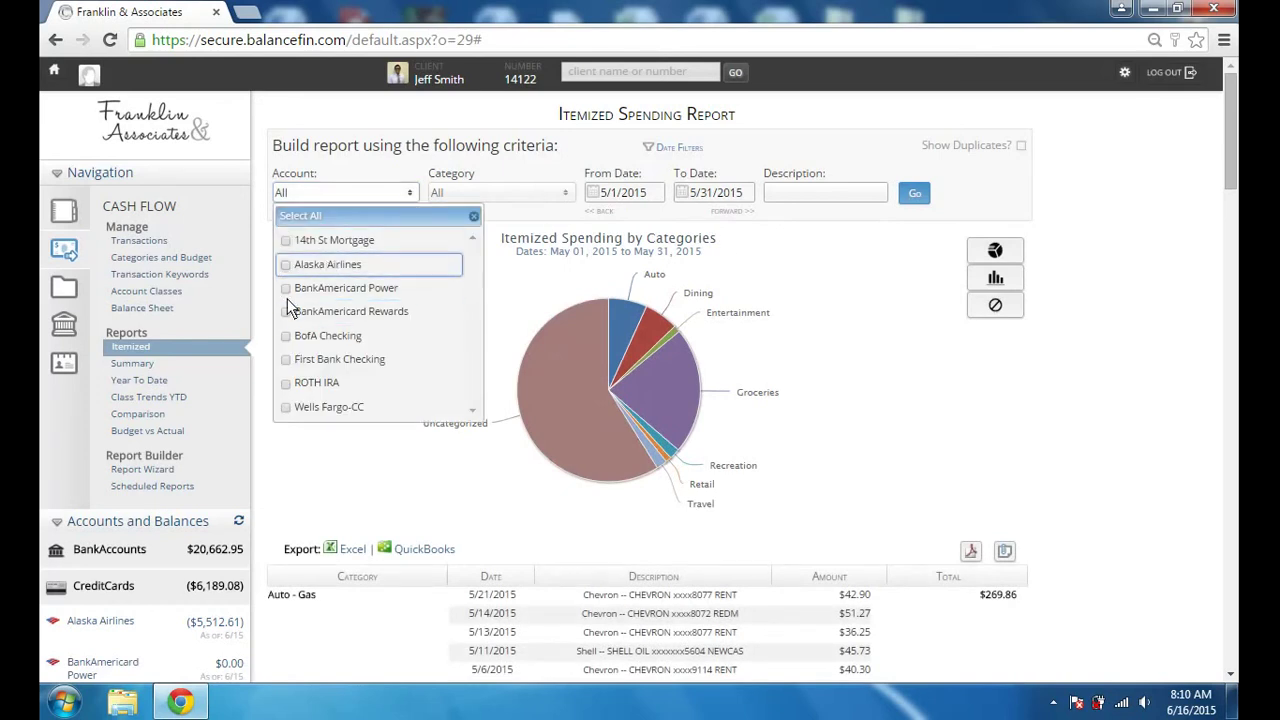
{"action": "left_click", "coordinate": [515, 222]}
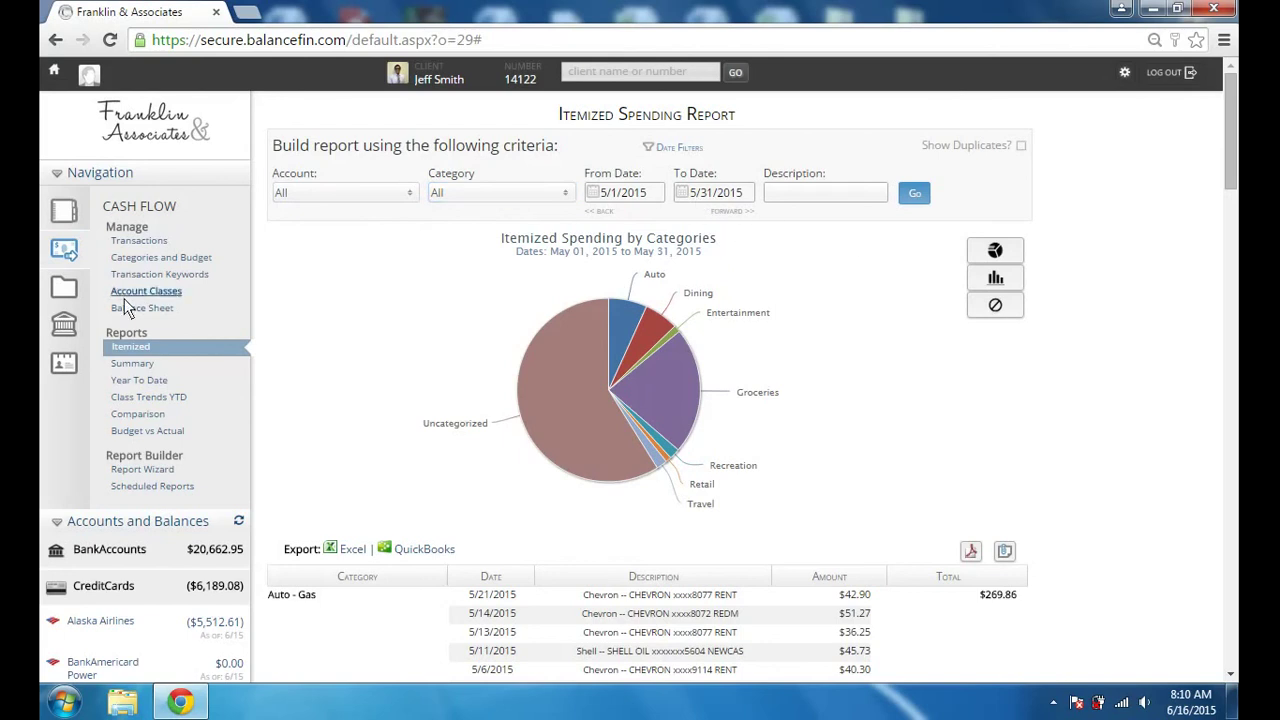
Open the Spending Summary Report and examine the expense totals by category
{"action": "left_click", "coordinate": [131, 363]}
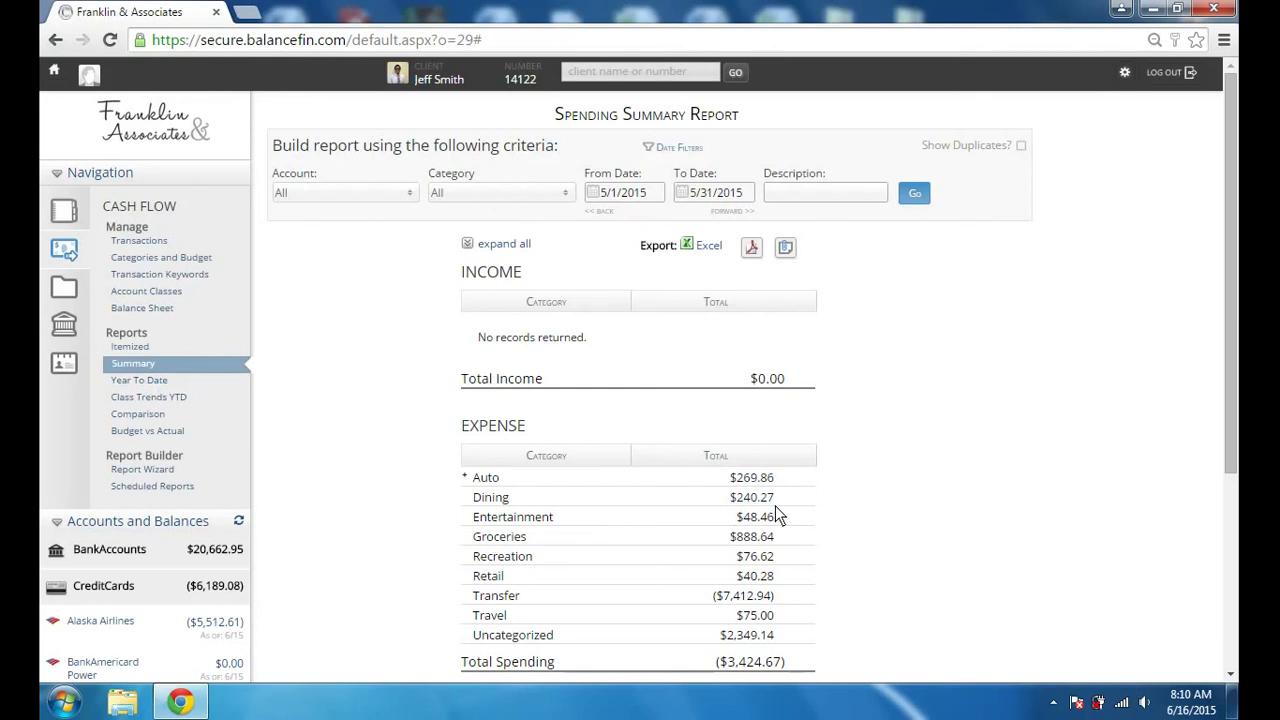
{"action": "scroll", "coordinate": [870, 500], "scroll_direction": "down", "scroll_amount": 1}
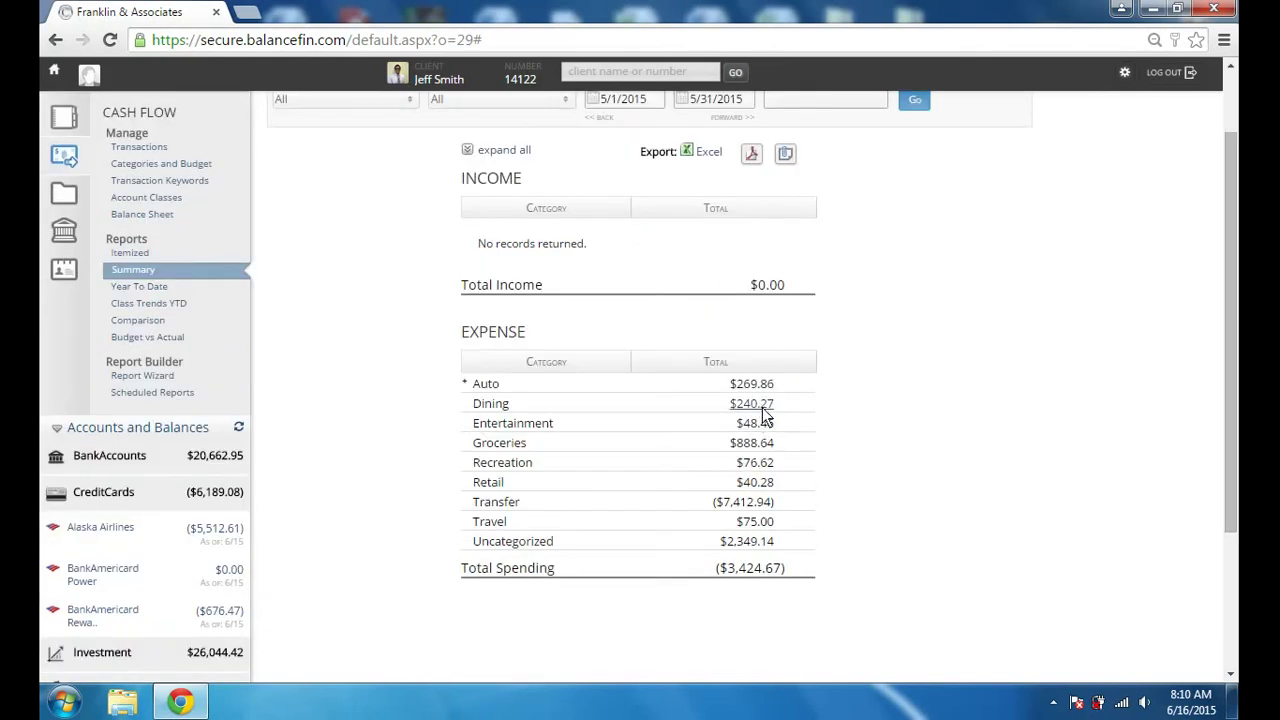
View the list of transactions behind the Dining total in the Spending Summary Report and close the list
{"action": "left_click", "coordinate": [762, 407]}
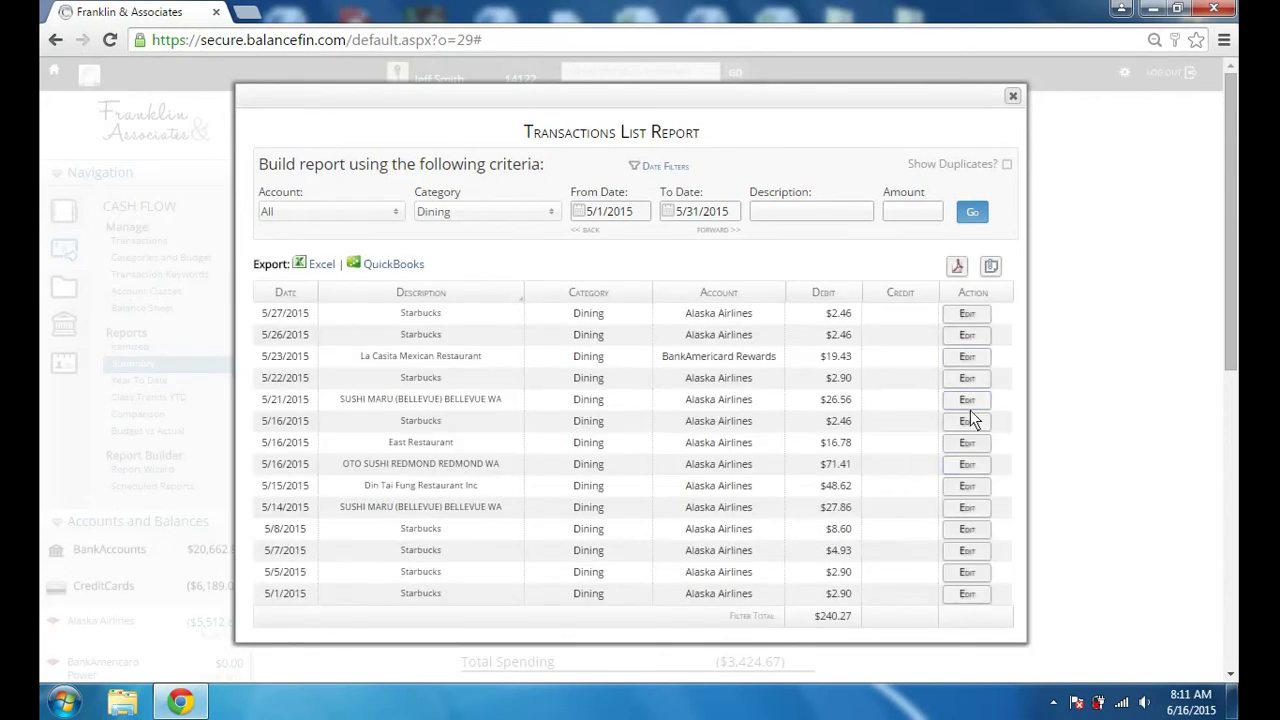
{"action": "left_click", "coordinate": [1011, 97]}
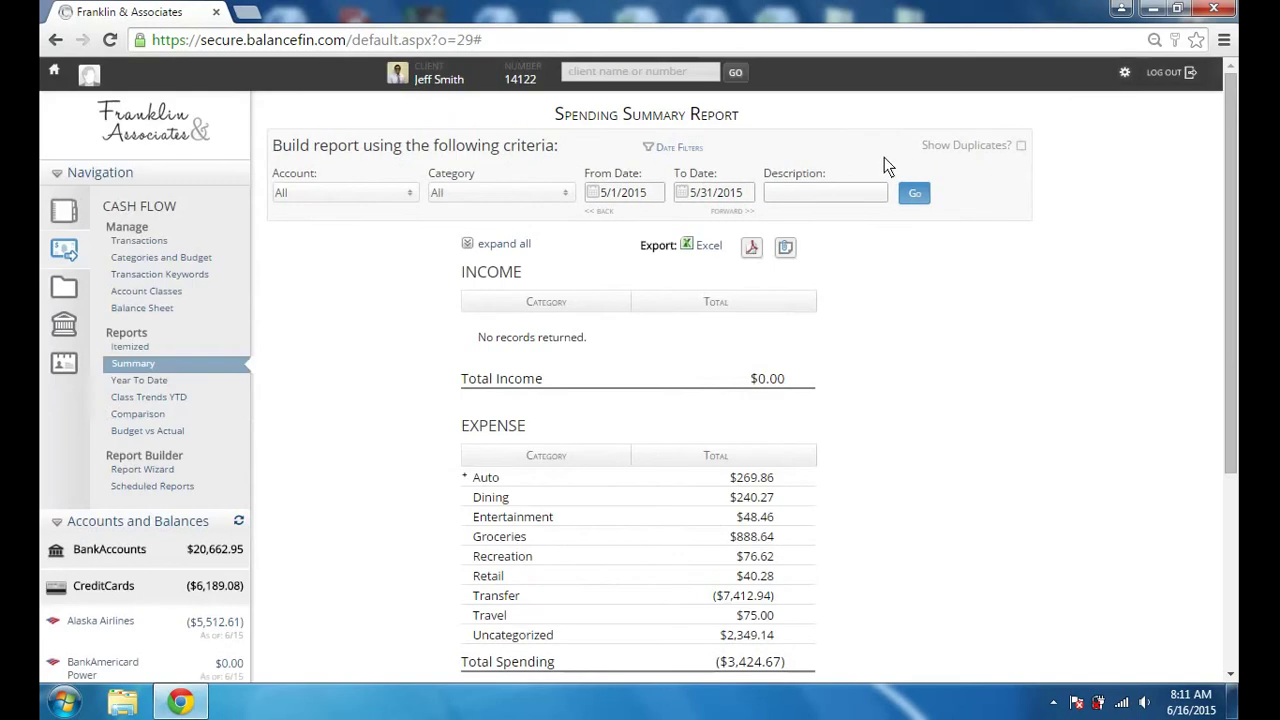
Open the Year To Date Report, view the transactions behind the November Groceries amount, and close the list
{"action": "left_click", "coordinate": [139, 380]}
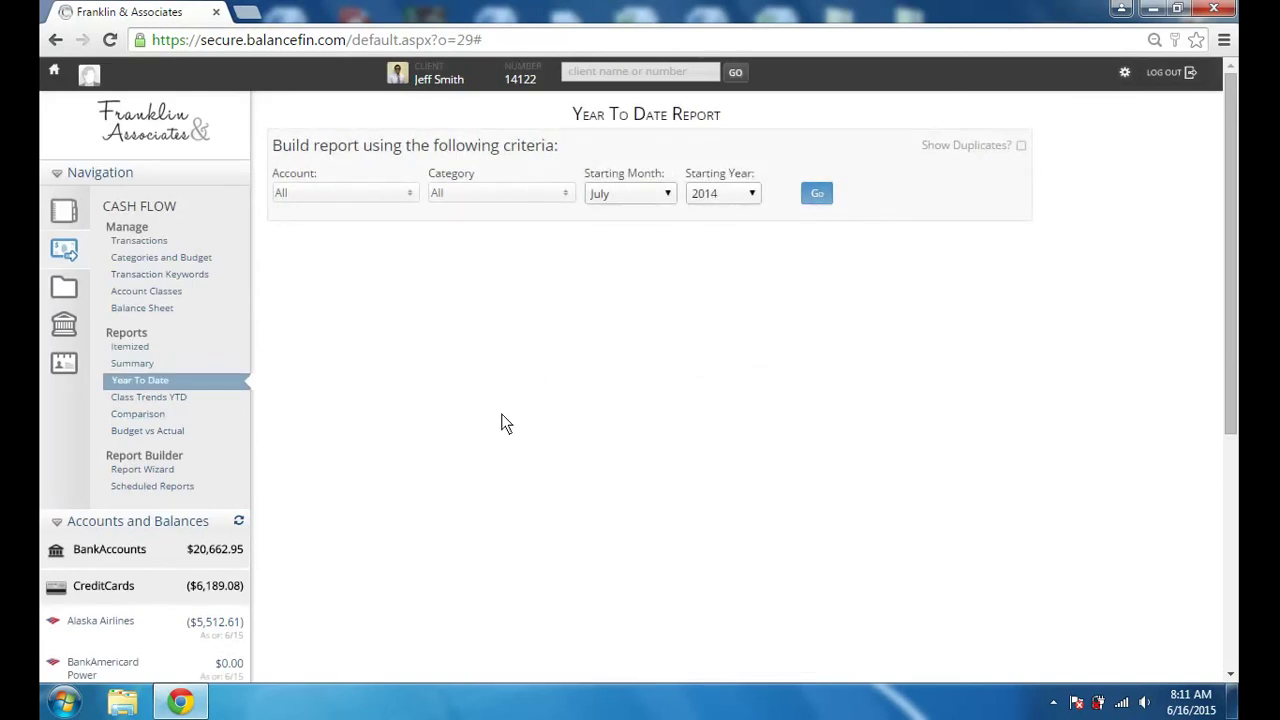
{"action": "scroll", "coordinate": [491, 430], "scroll_direction": "down", "scroll_amount": 2}
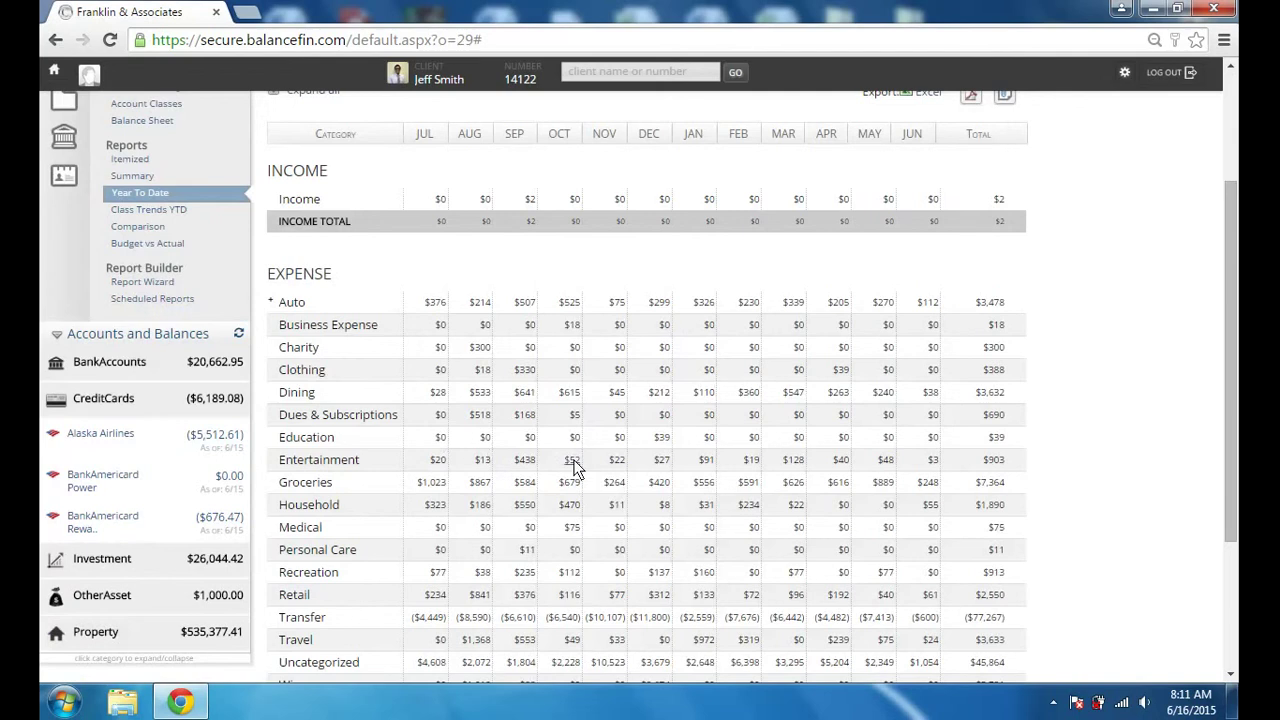
{"action": "left_click", "coordinate": [617, 483]}
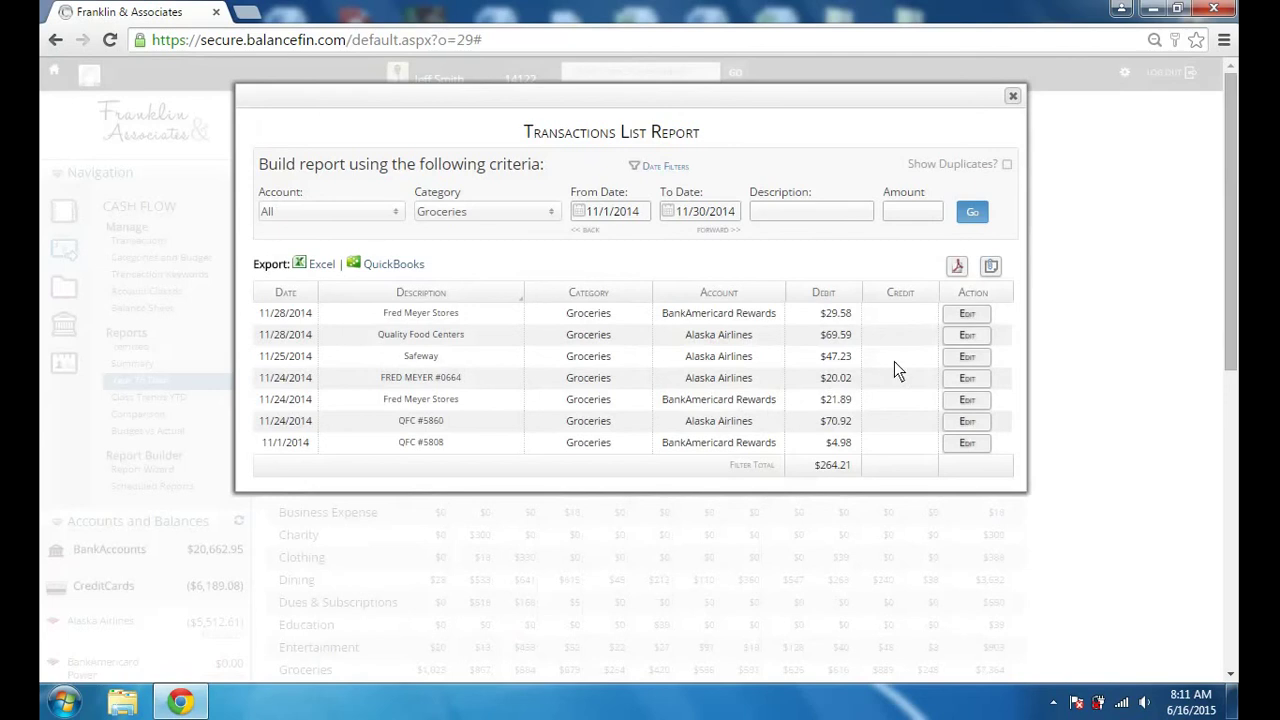
{"action": "left_click", "coordinate": [1012, 97]}
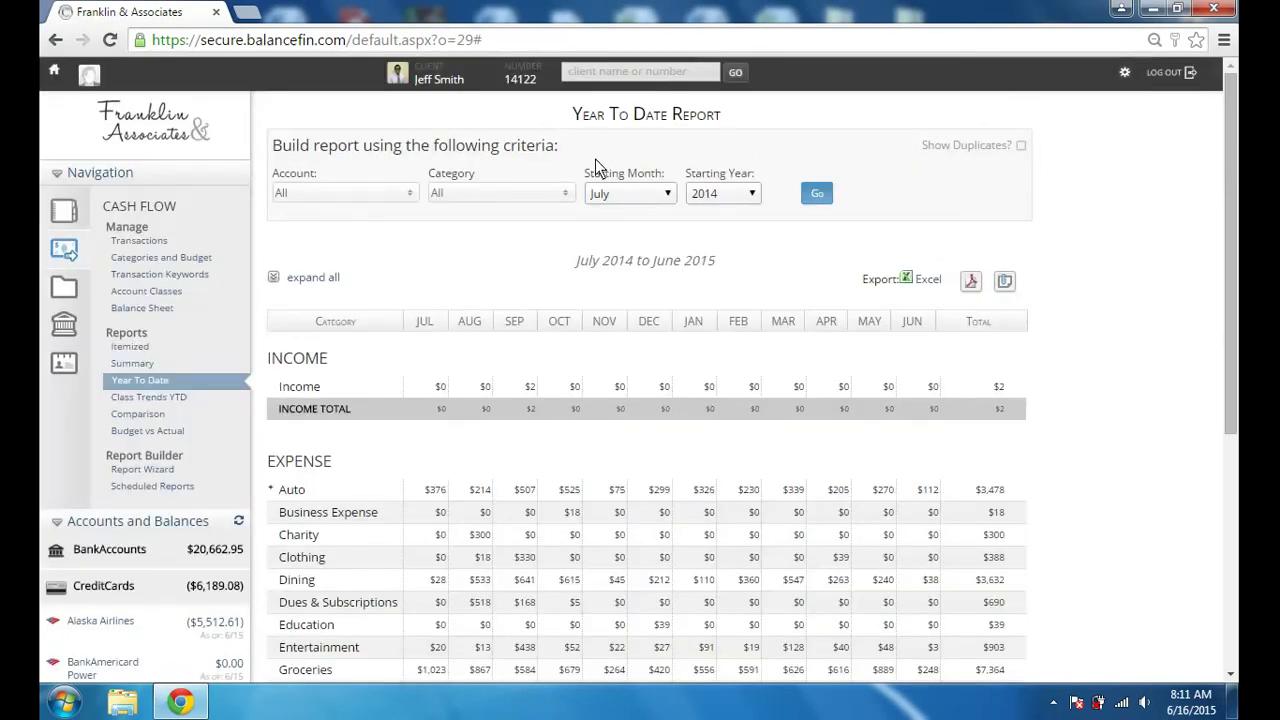
Open the Report Wizard and review its cover page, selectable reports and account filter choices, keeping all accounts
{"action": "left_click", "coordinate": [166, 469]}
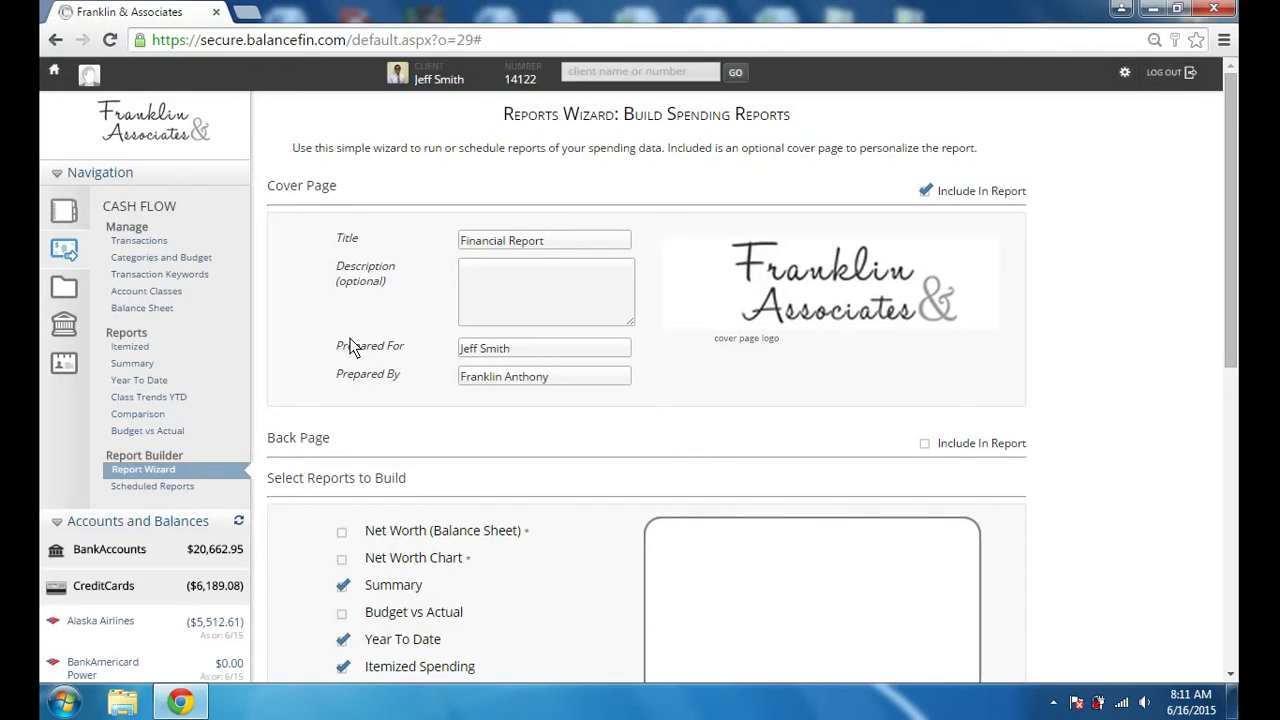
{"action": "scroll", "coordinate": [540, 400], "scroll_direction": "down", "scroll_amount": 1}
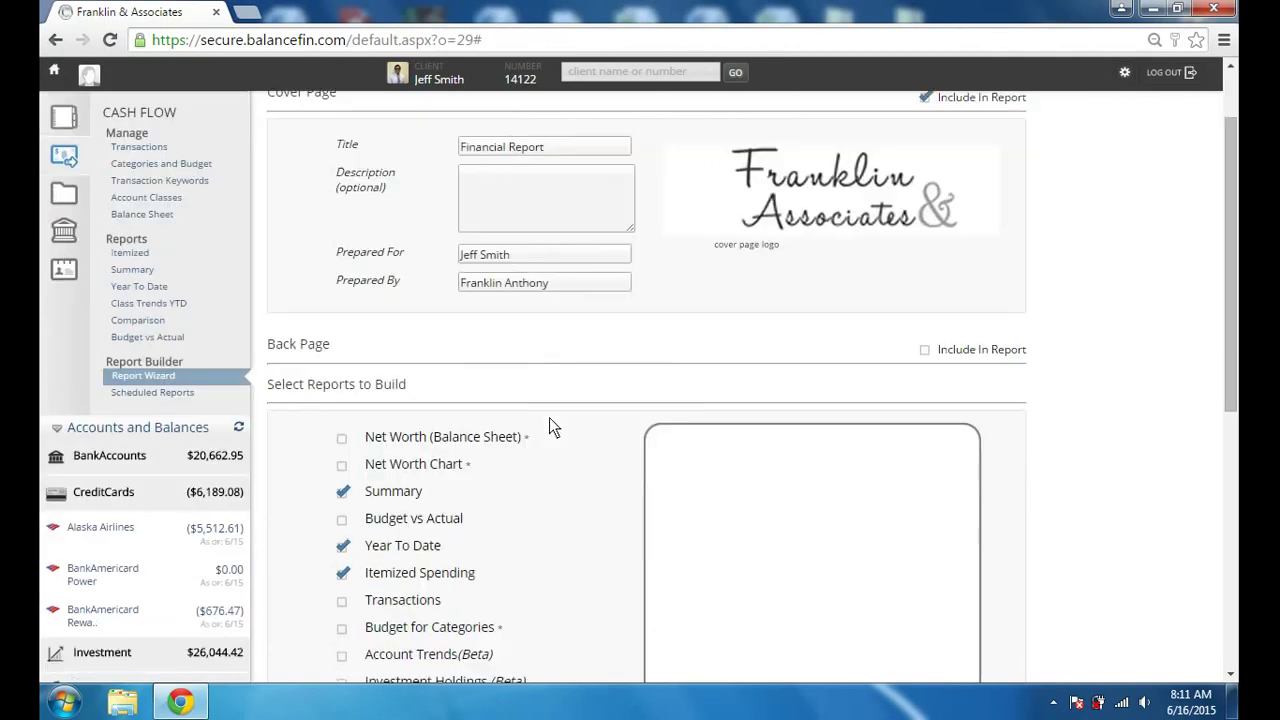
{"action": "scroll", "coordinate": [477, 386], "scroll_direction": "down", "scroll_amount": 3}
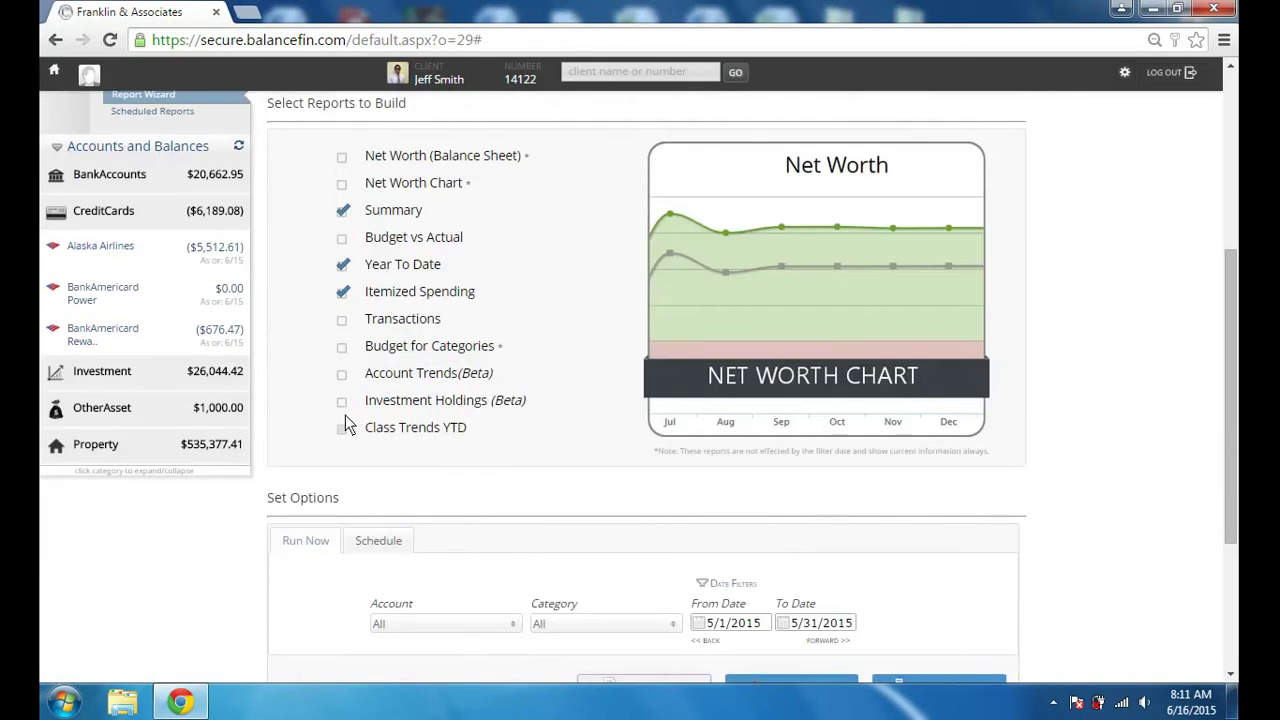
{"action": "scroll", "coordinate": [351, 423], "scroll_direction": "down", "scroll_amount": 3}
{"action": "left_click", "coordinate": [509, 367]}
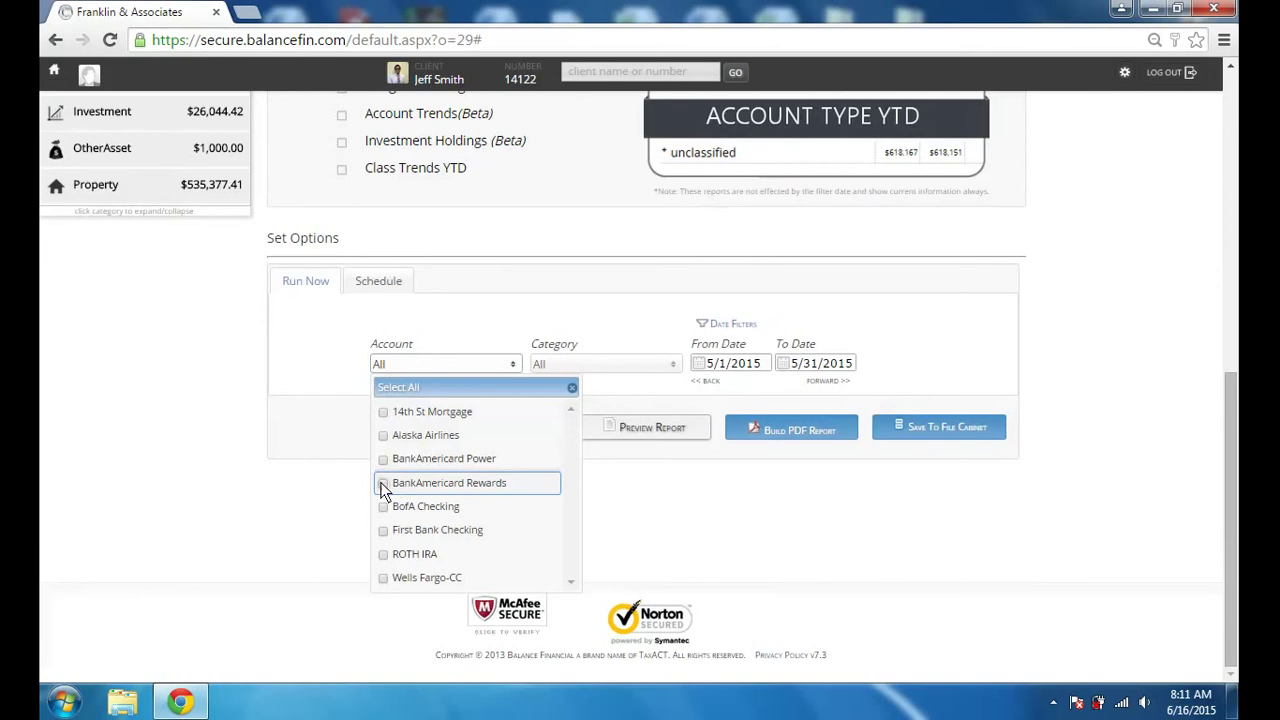
{"action": "left_click", "coordinate": [658, 308]}
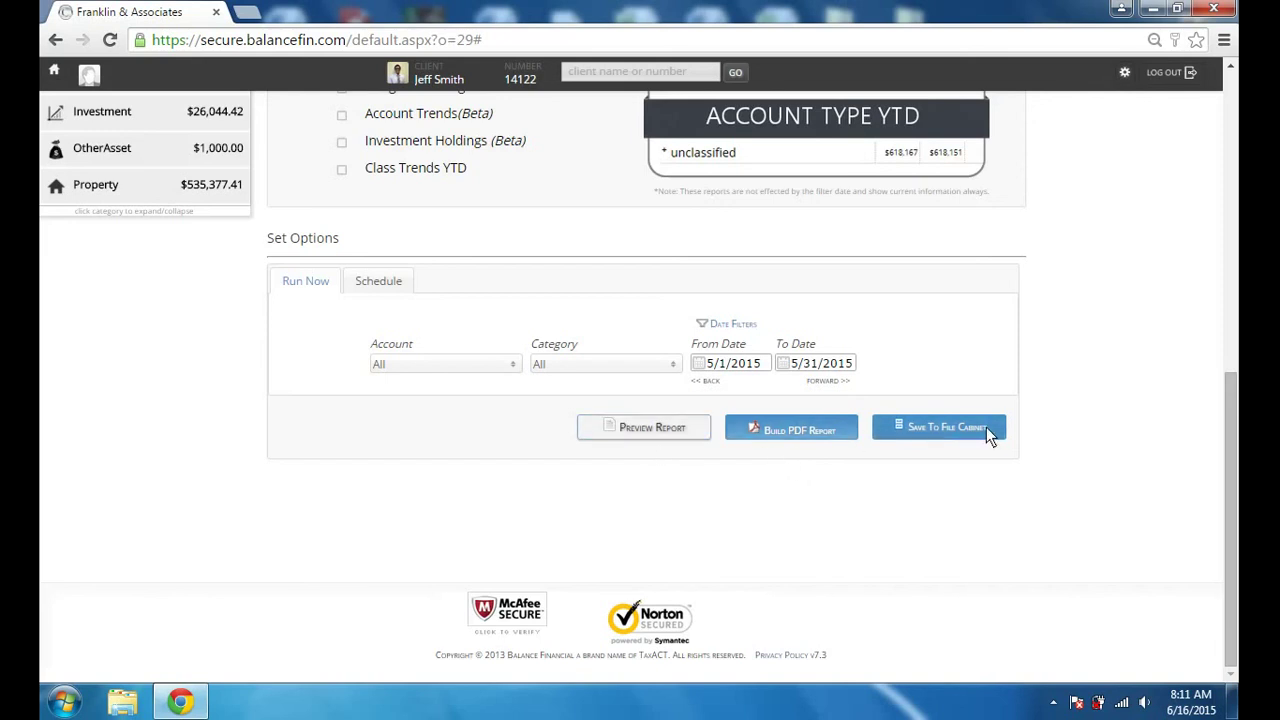
Show the wizard's report scheduling options and view the financial account and date range choices, keeping All and Month
{"action": "scroll", "coordinate": [979, 444], "scroll_direction": "up", "scroll_amount": 1}
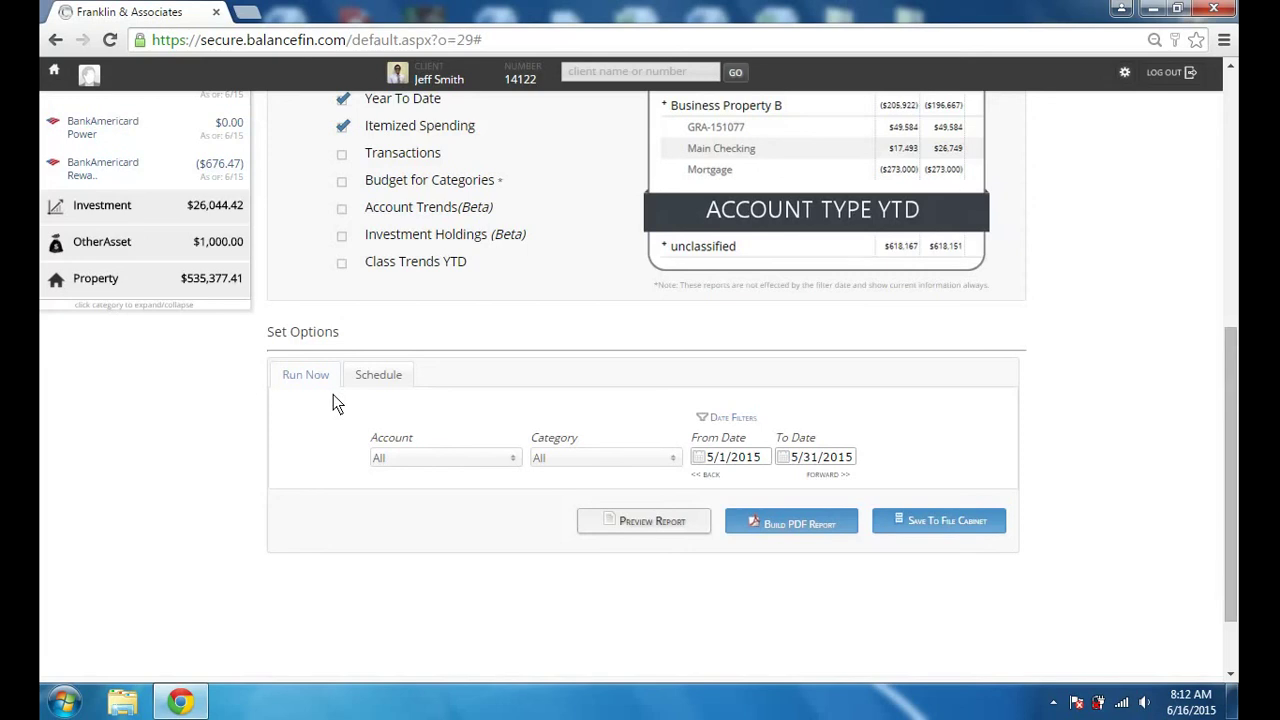
{"action": "left_click", "coordinate": [369, 377]}
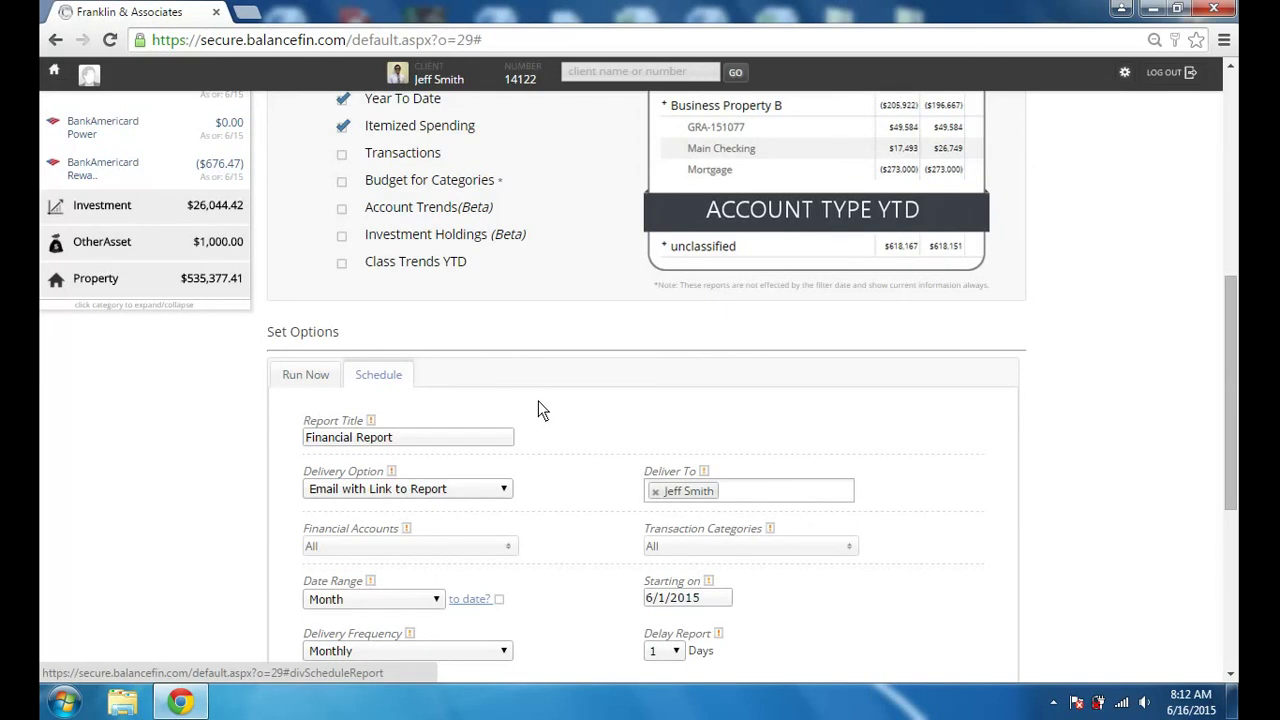
{"action": "scroll", "coordinate": [538, 410], "scroll_direction": "down", "scroll_amount": 2}
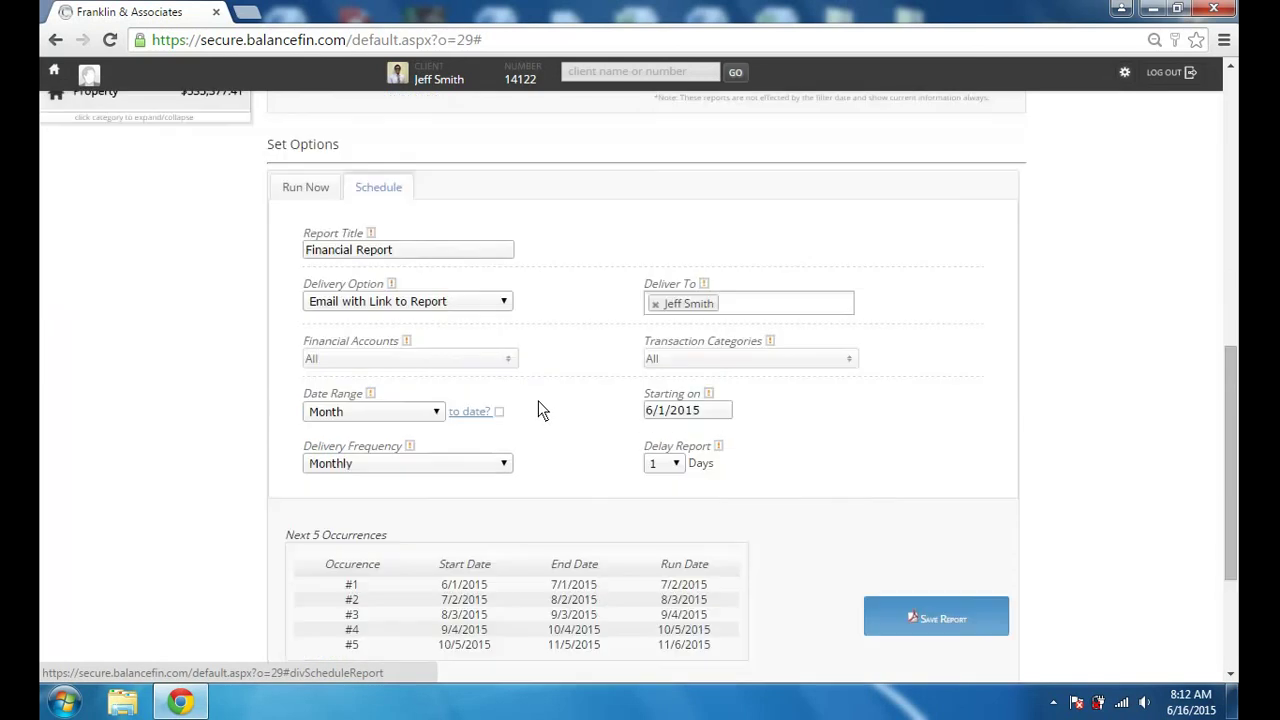
{"action": "left_click", "coordinate": [502, 362]}
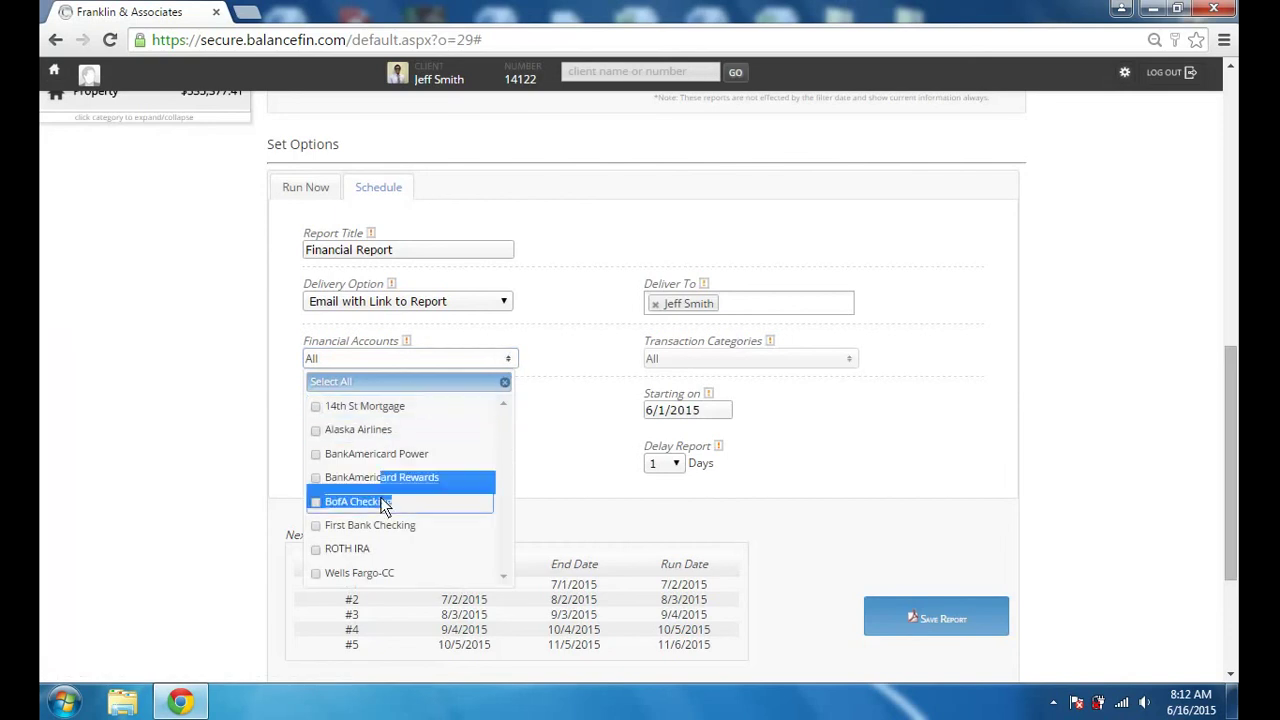
{"action": "left_click", "coordinate": [621, 352]}
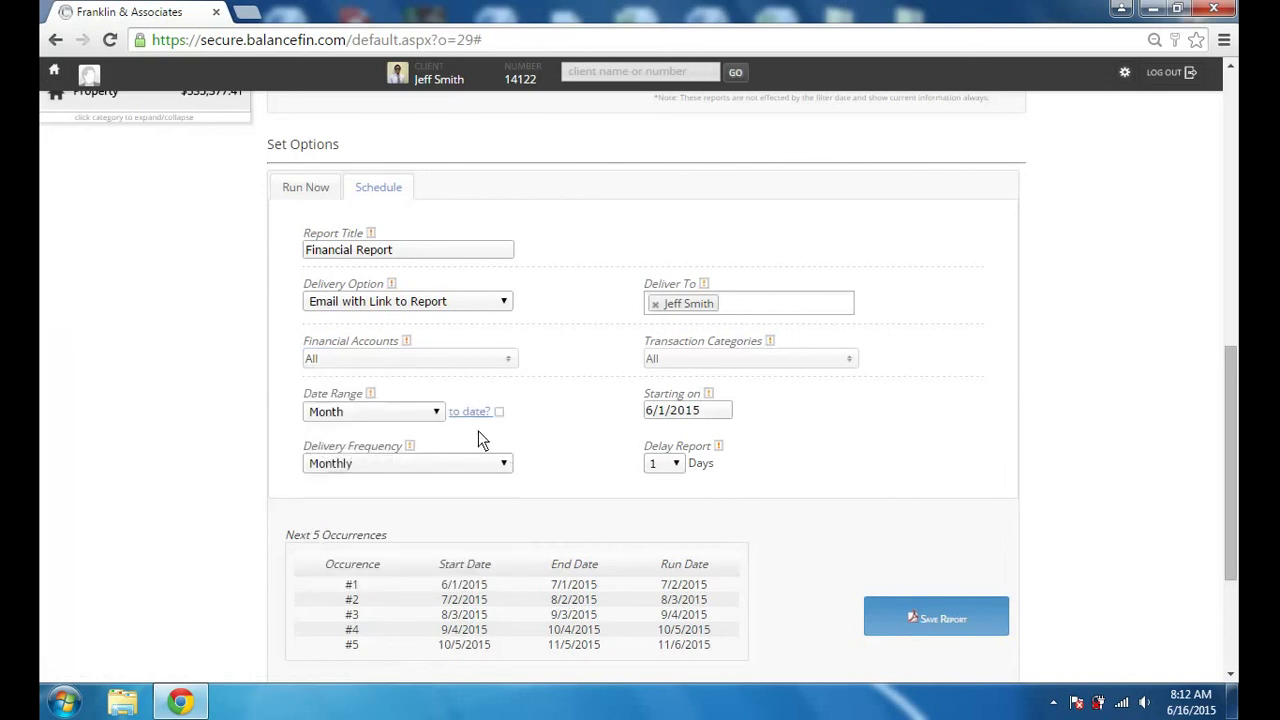
{"action": "left_click", "coordinate": [419, 412]}
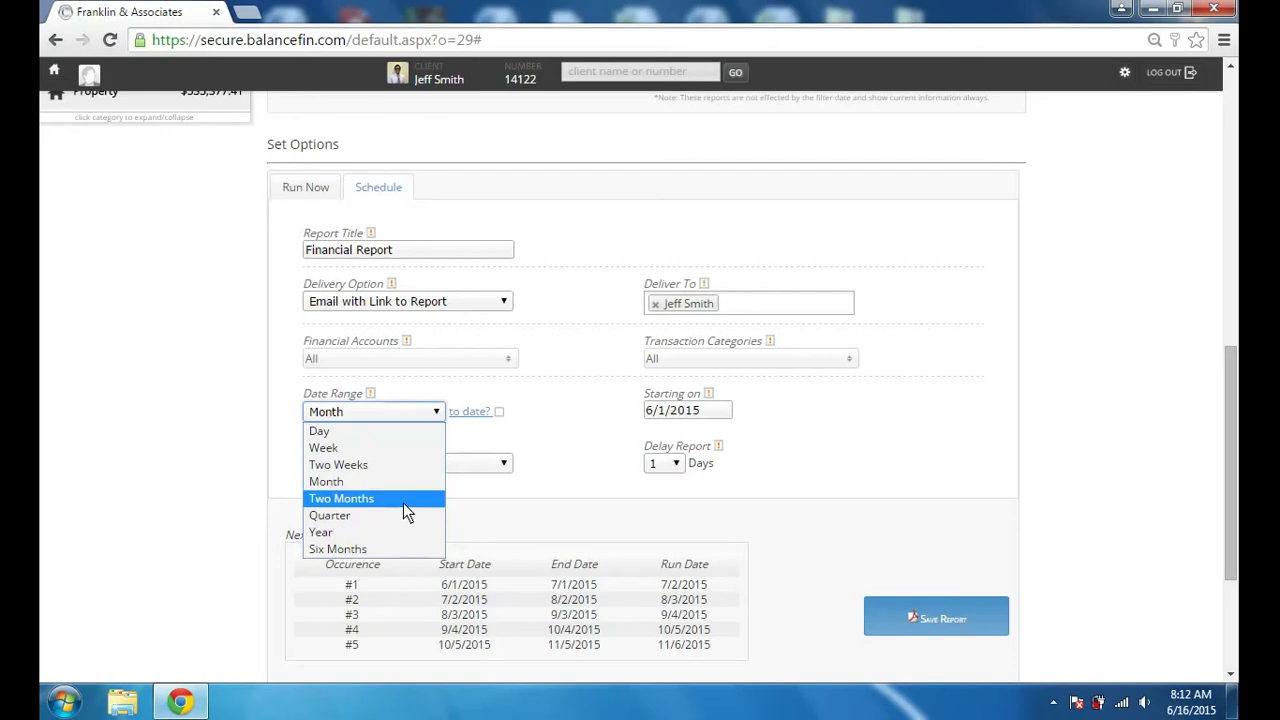
{"action": "left_click", "coordinate": [579, 395]}
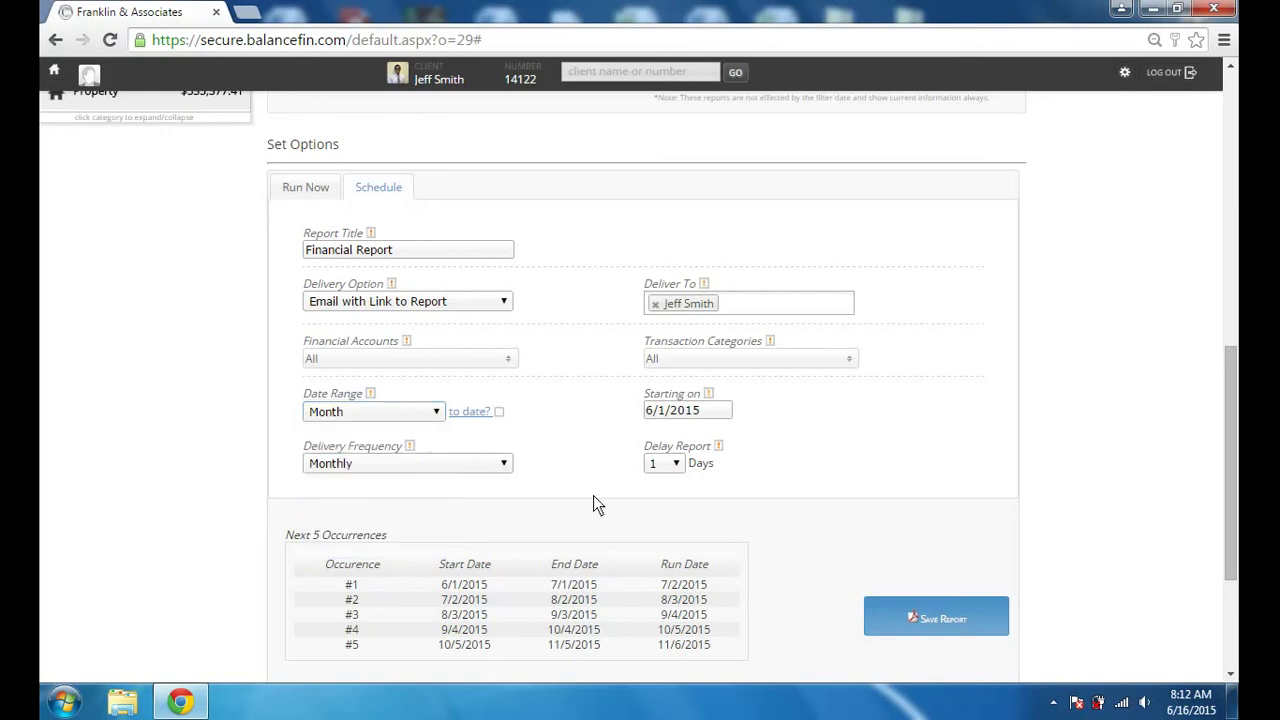
Review the scheduled report's upcoming occurrences and delivery options, keeping Email with Link to Report
{"action": "scroll", "coordinate": [491, 491], "scroll_direction": "down", "scroll_amount": 1}
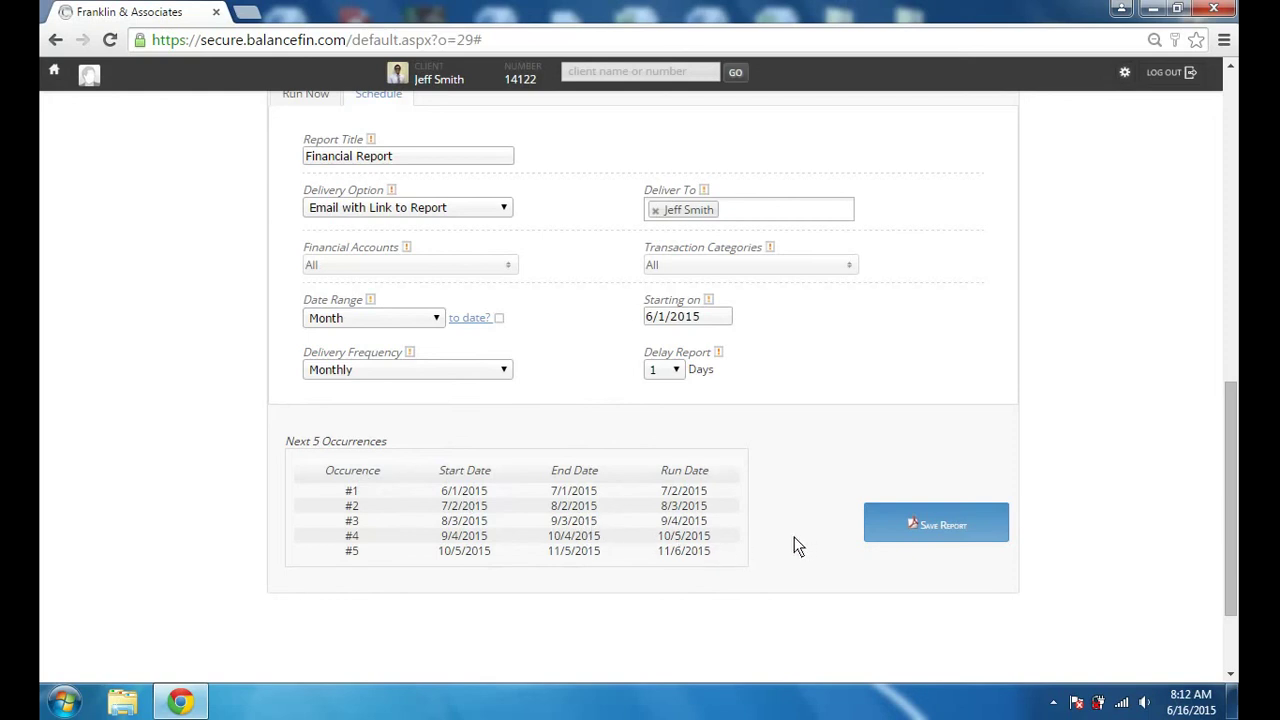
{"action": "scroll", "coordinate": [794, 546], "scroll_direction": "up", "scroll_amount": 1}
{"action": "right_click", "coordinate": [700, 388]}
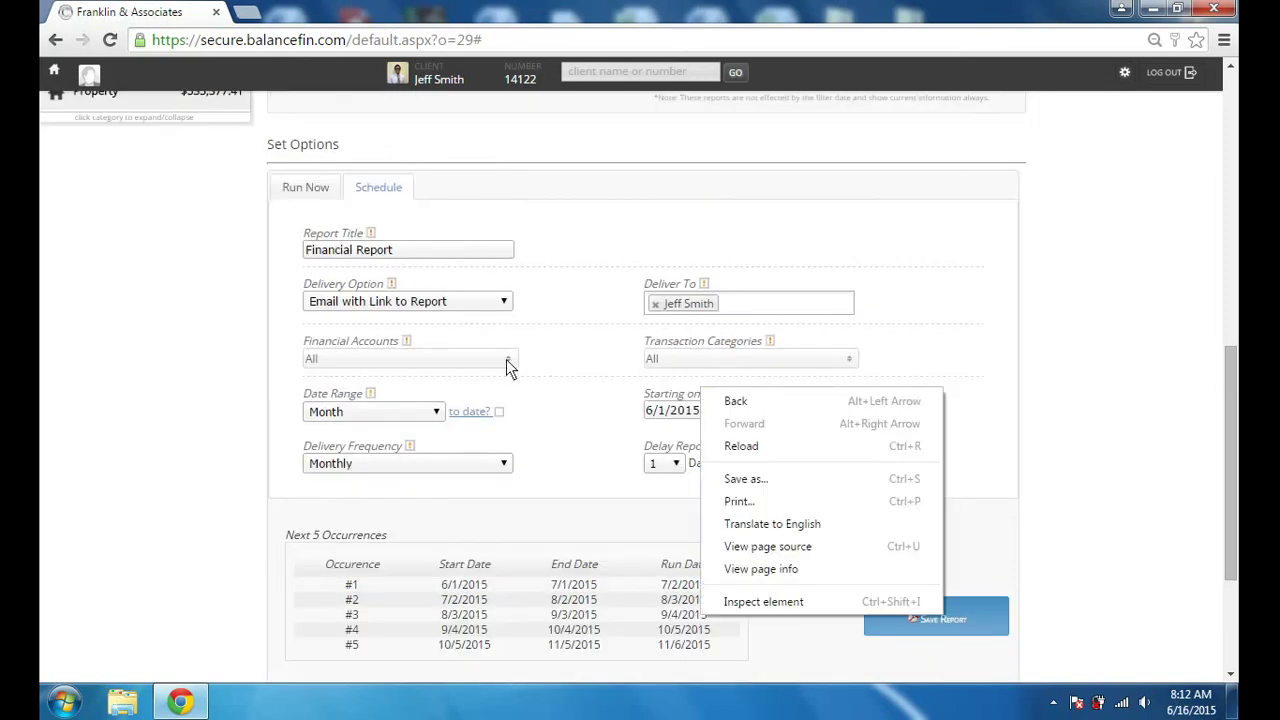
{"action": "left_click", "coordinate": [500, 308]}
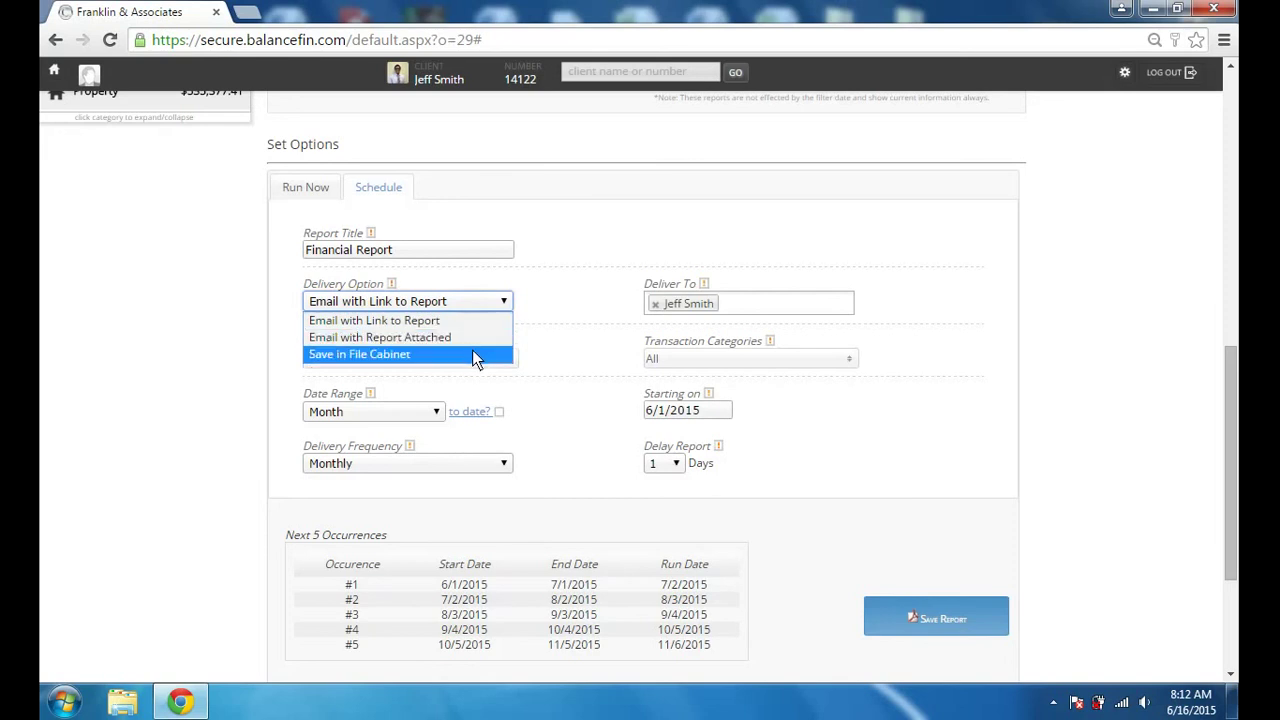
{"action": "left_click", "coordinate": [576, 345]}
Open the File Cabinet and view the Financial Report folder inside Reports (Auto Generated)
{"action": "scroll", "coordinate": [576, 345], "scroll_direction": "up", "scroll_amount": 1}
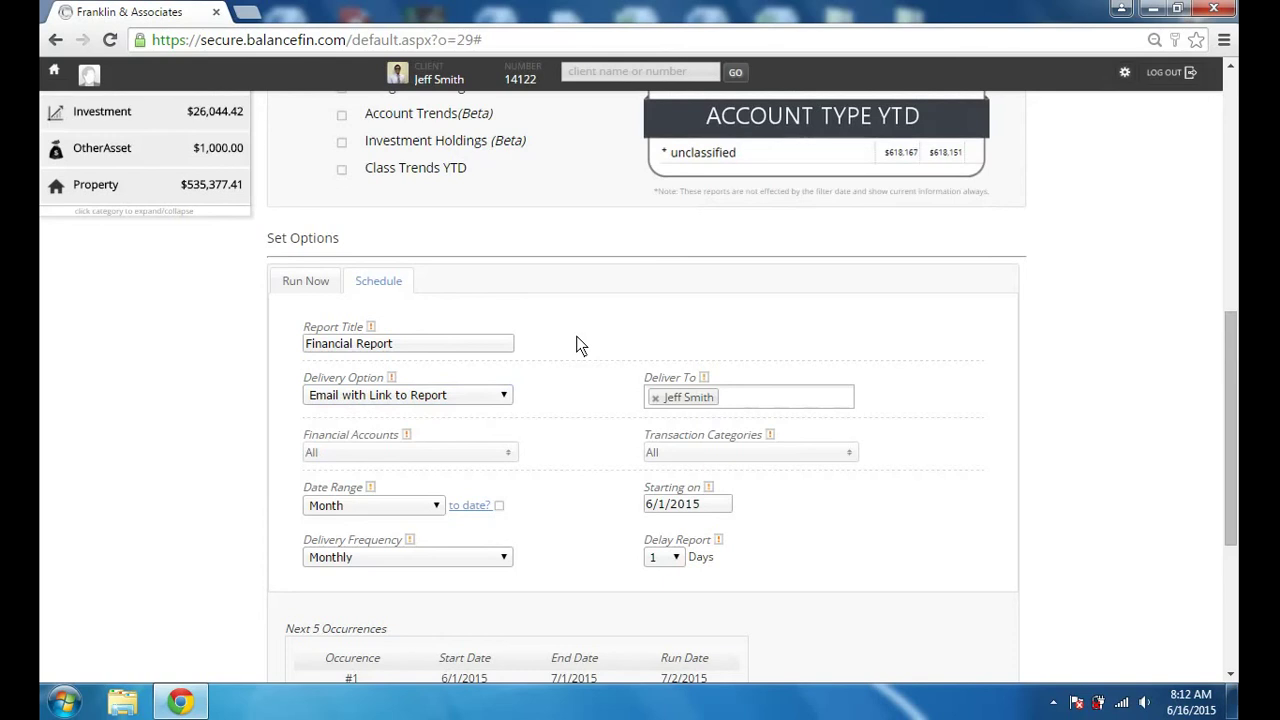
{"action": "scroll", "coordinate": [576, 345], "scroll_direction": "up", "scroll_amount": 6}
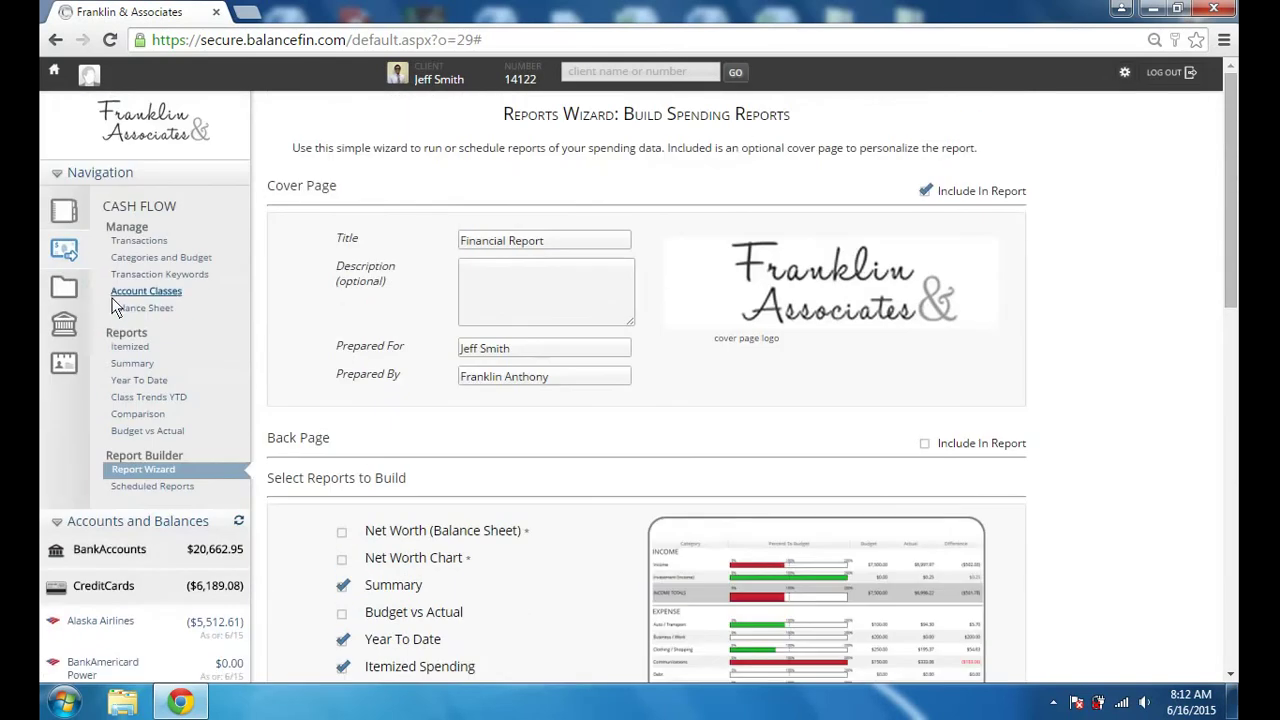
{"action": "left_click", "coordinate": [62, 290]}
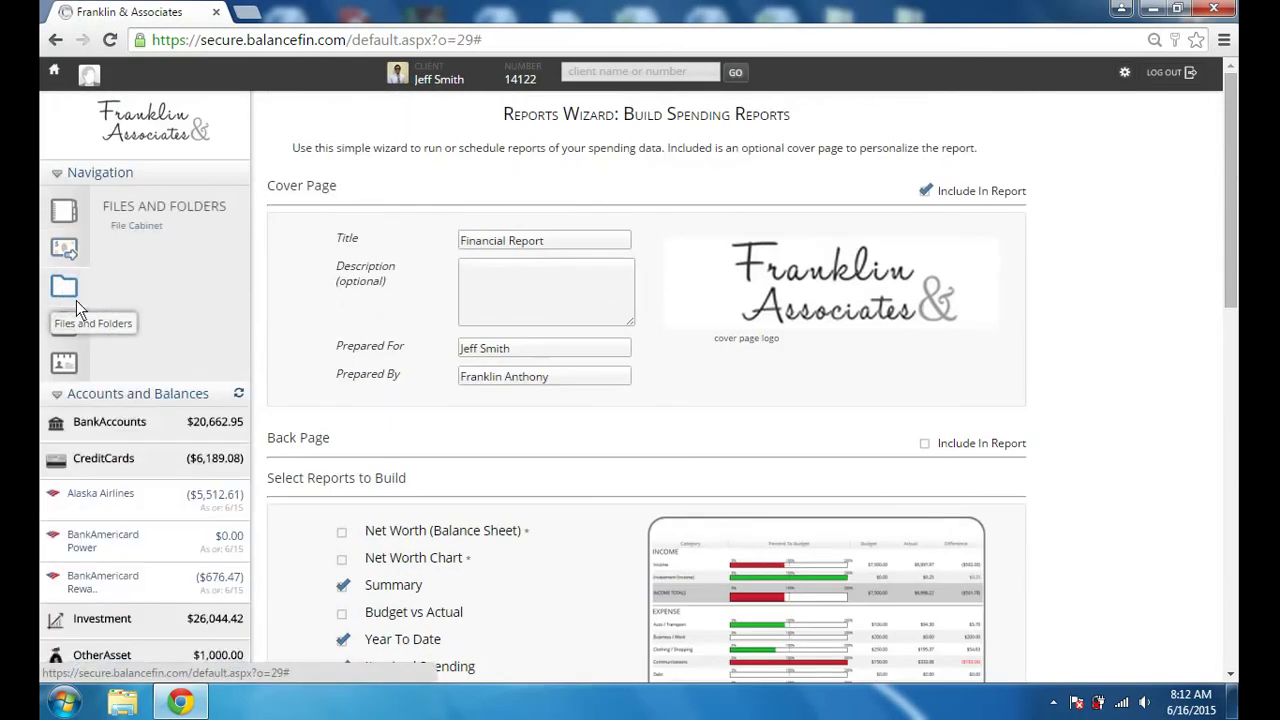
{"action": "left_click", "coordinate": [136, 230]}
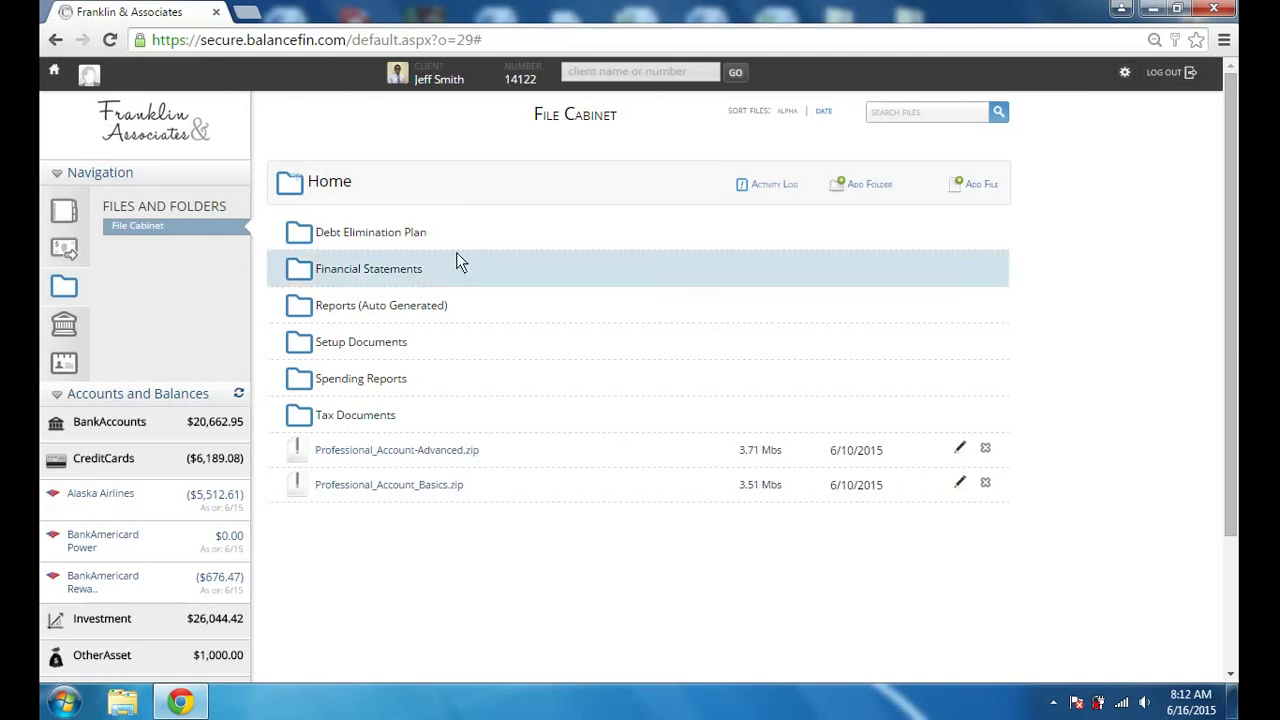
{"action": "left_click", "coordinate": [389, 310]}
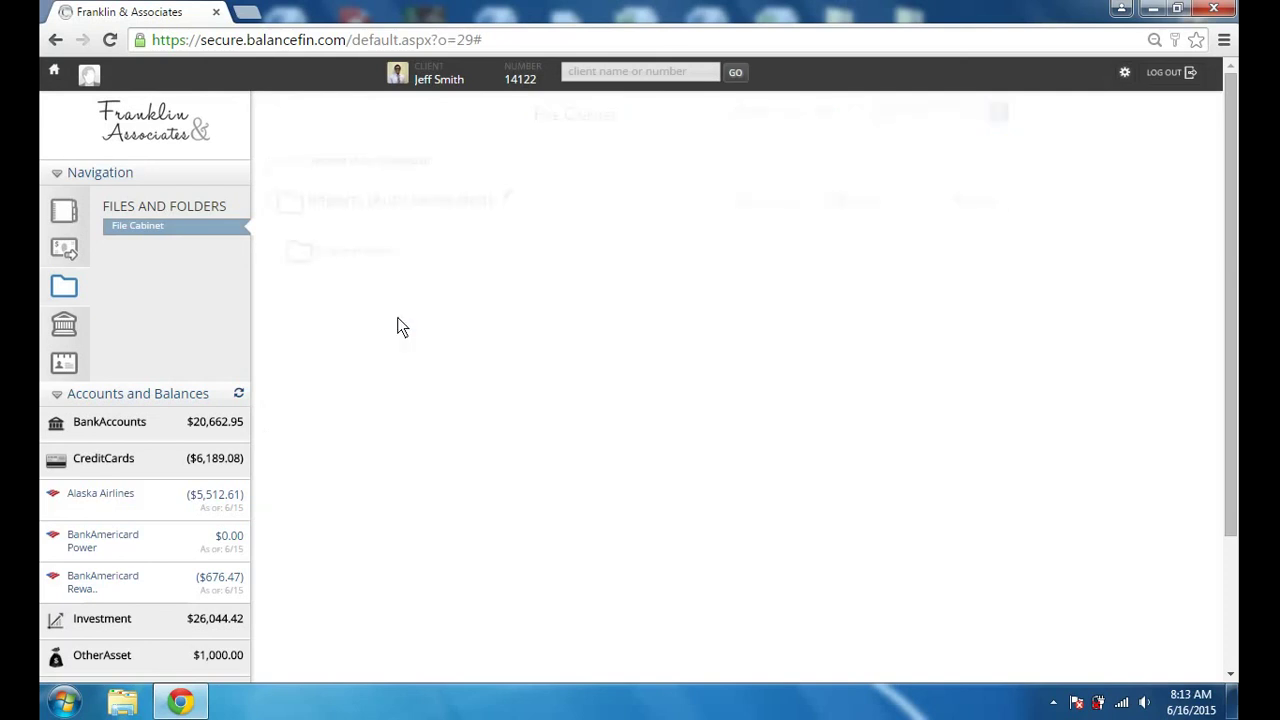
{"action": "left_click", "coordinate": [371, 257]}
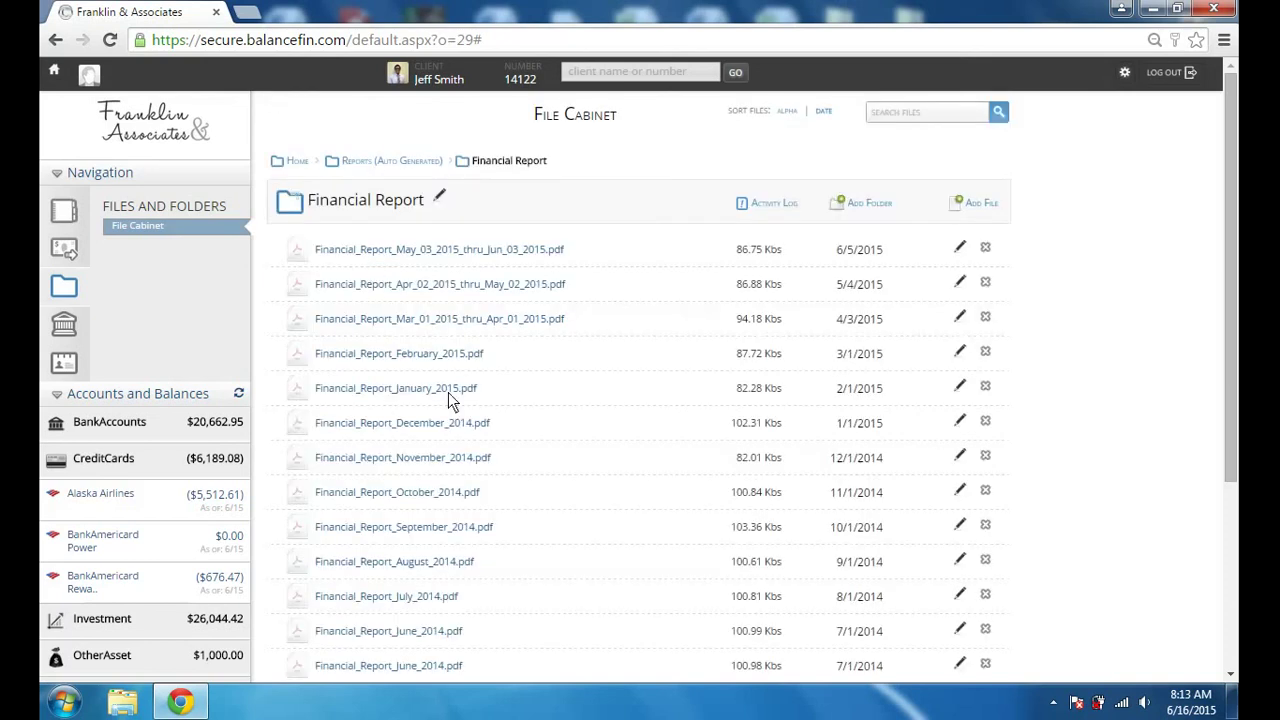
Return to the File Cabinet's home level and add a folder named New Folder
{"action": "left_click", "coordinate": [150, 228]}
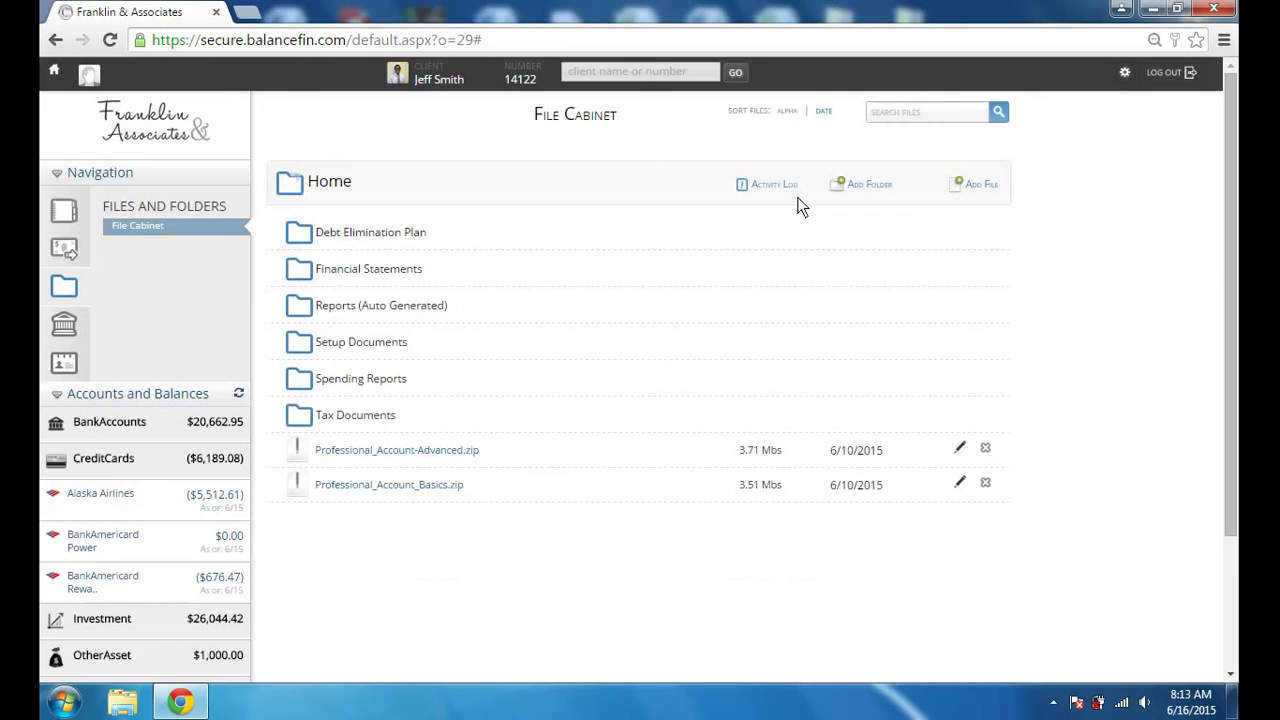
{"action": "left_click", "coordinate": [868, 185]}
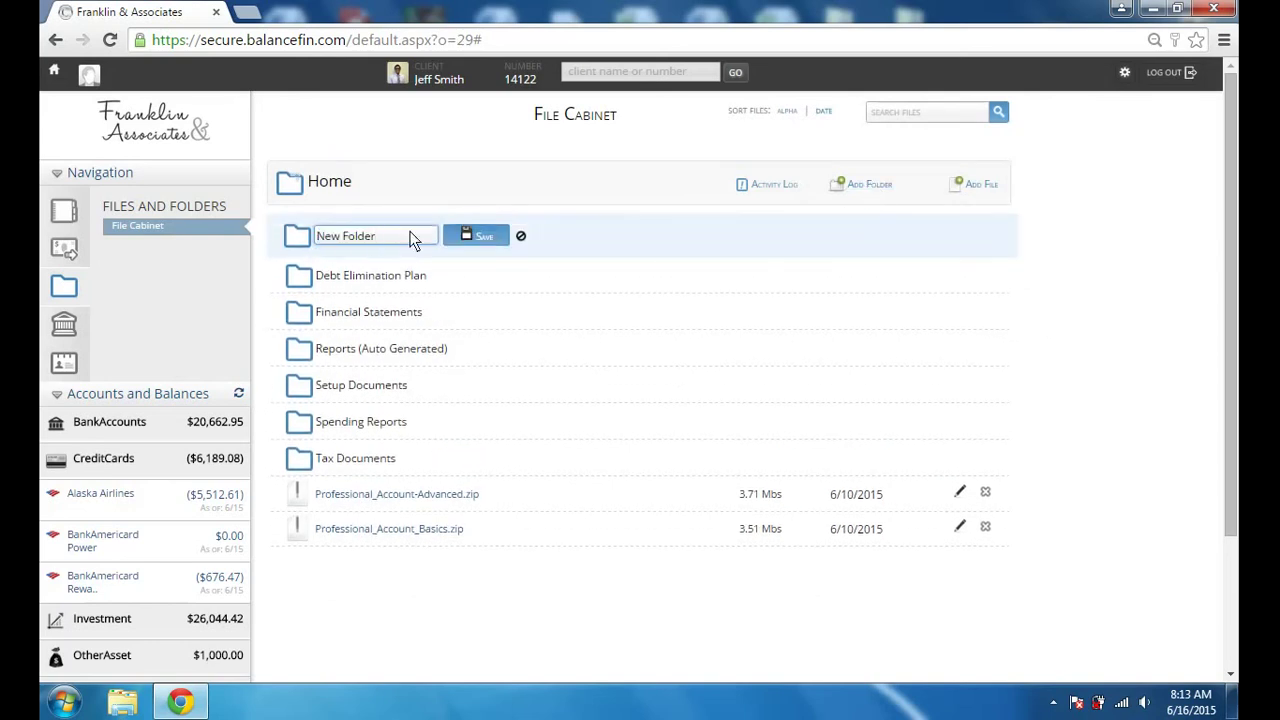
{"action": "left_click", "coordinate": [474, 240]}
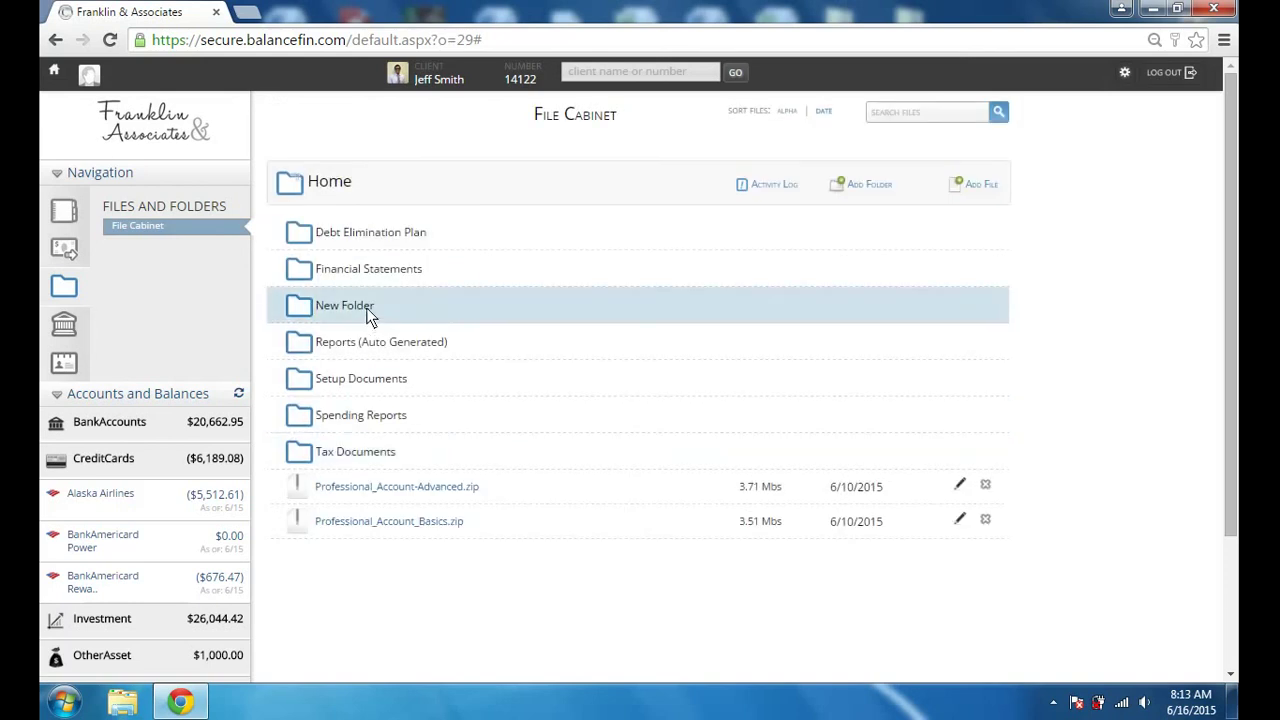
Open New Folder and start adding a subfolder inside it, leaving the subfolder unsaved
{"action": "left_click", "coordinate": [368, 310]}
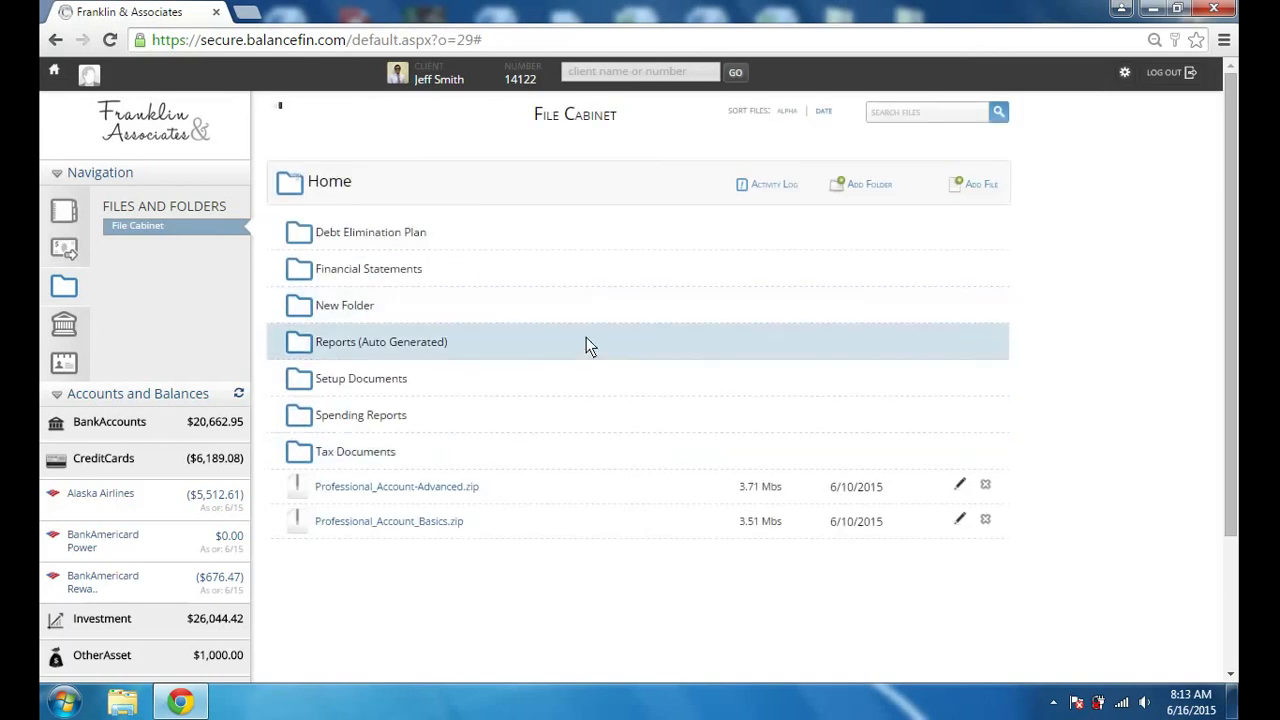
{"action": "left_click", "coordinate": [882, 205]}
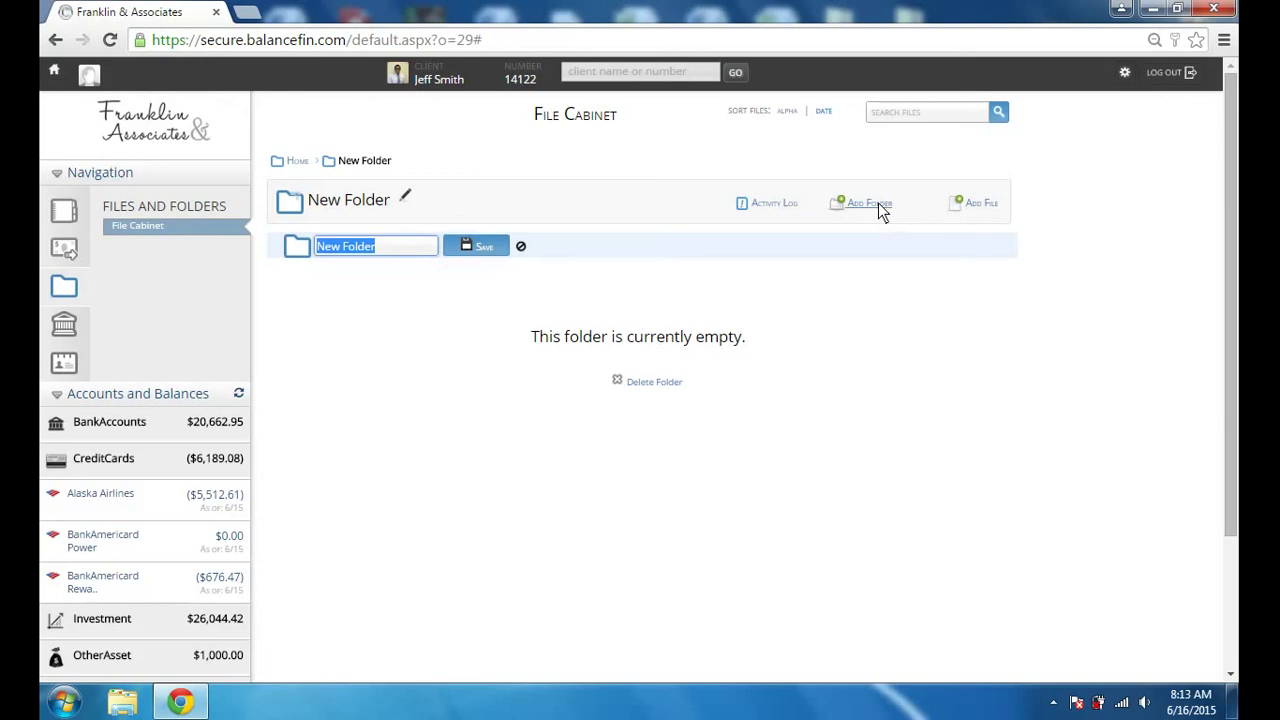
{"action": "left_click", "coordinate": [880, 206]}
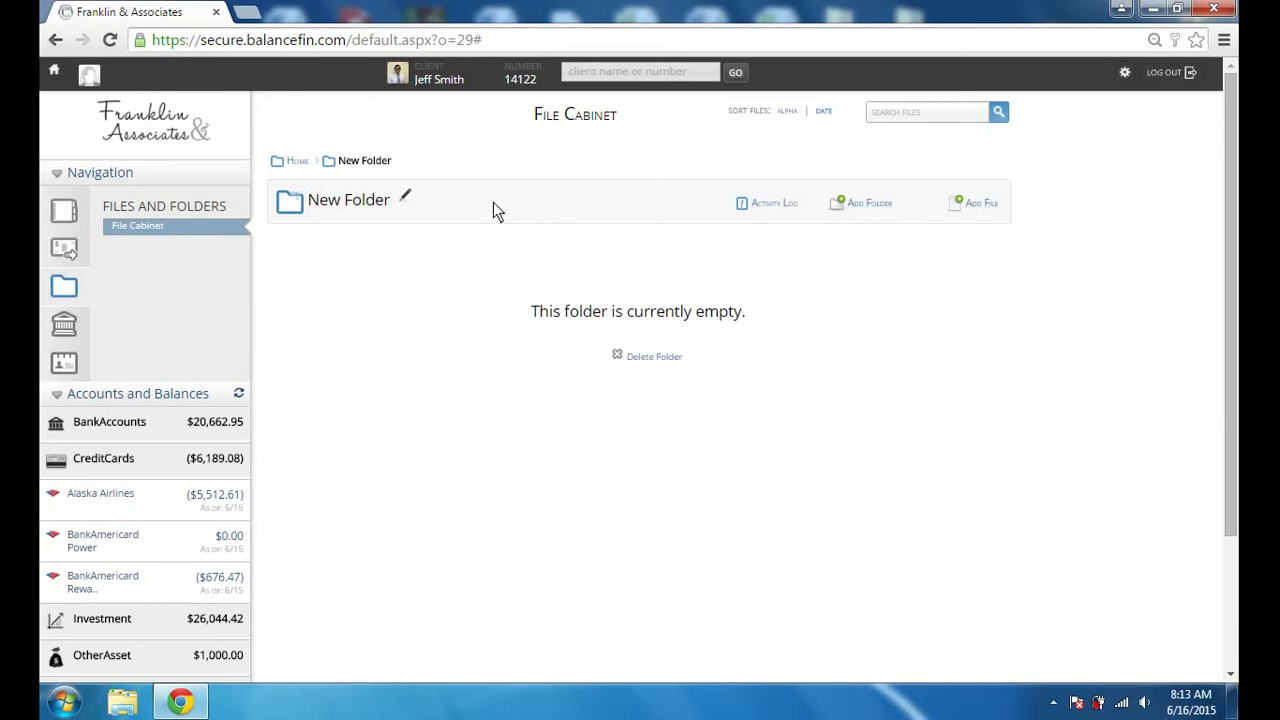
Open the client's own profile information page
{"action": "left_click", "coordinate": [66, 364]}
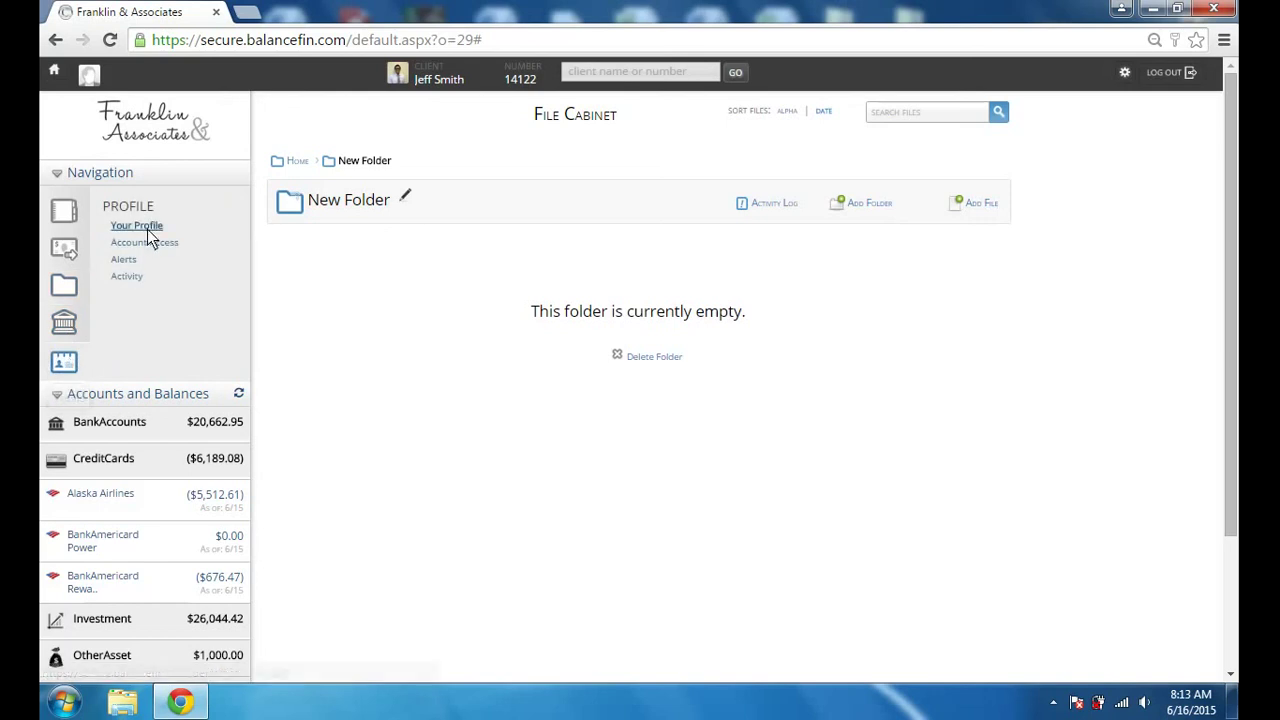
{"action": "left_click", "coordinate": [147, 225]}
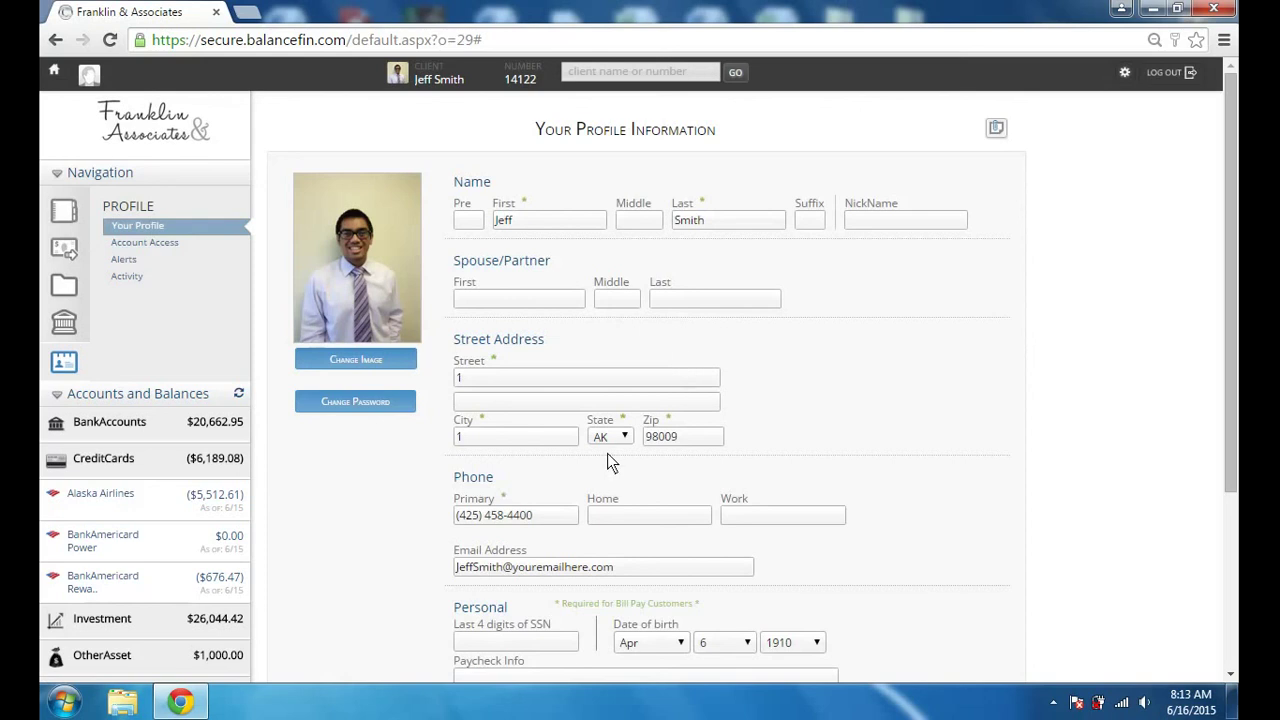
View the contacts on the profile's Account Access page and open the Alerts settings
{"action": "left_click", "coordinate": [156, 244]}
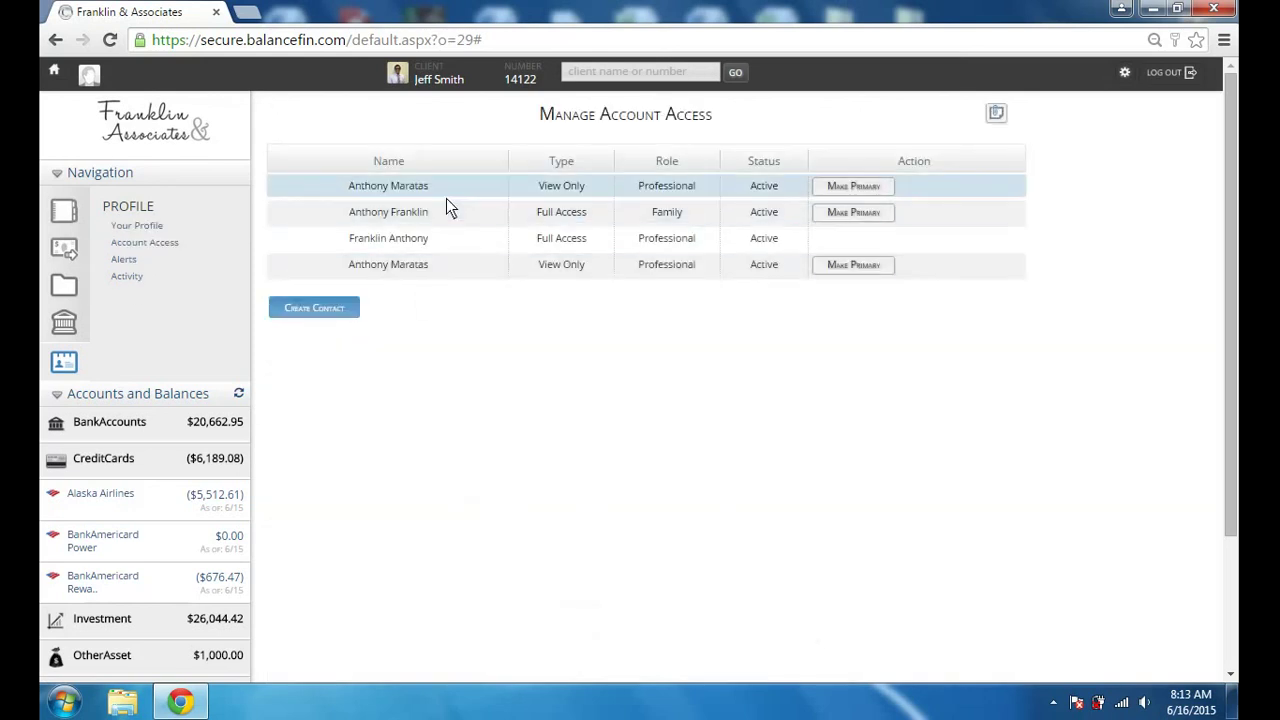
{"action": "left_click", "coordinate": [124, 260]}
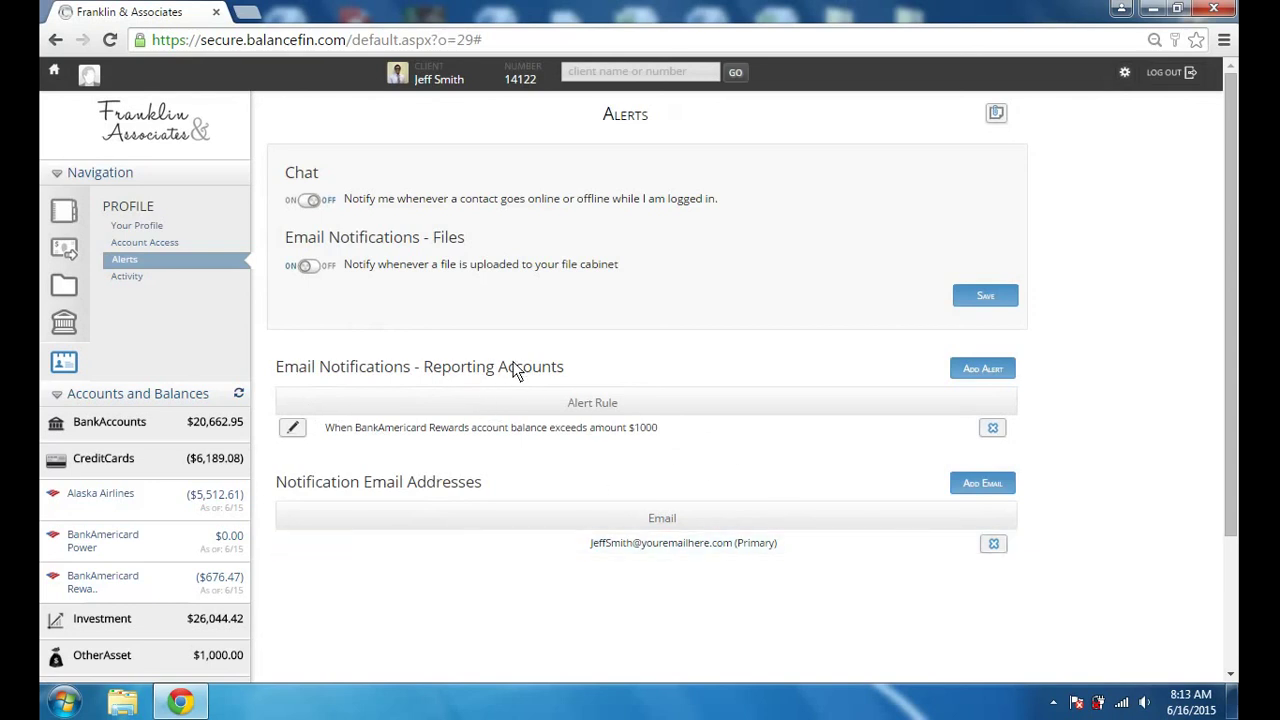
Start a new reporting account alert for BankAmericard Rewards with the condition Debit transaction exceeds amount
{"action": "left_click", "coordinate": [981, 372]}
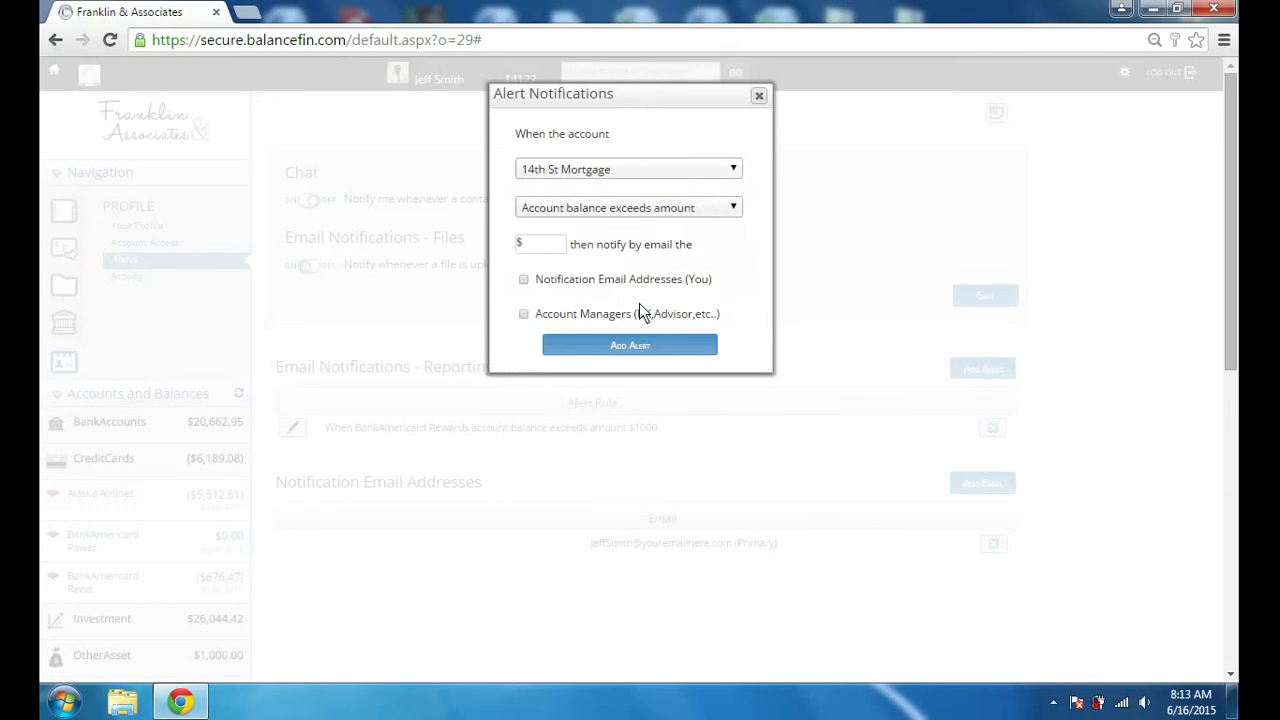
{"action": "left_click", "coordinate": [735, 172]}
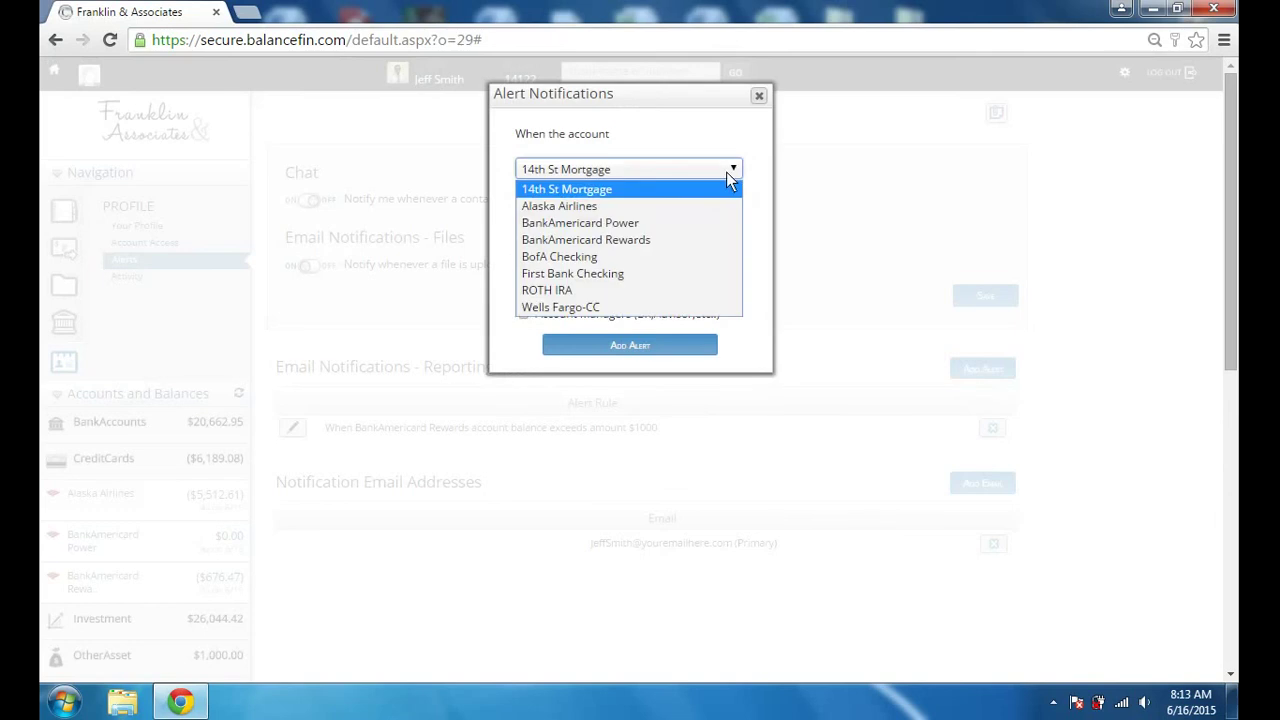
{"action": "left_click", "coordinate": [679, 224]}
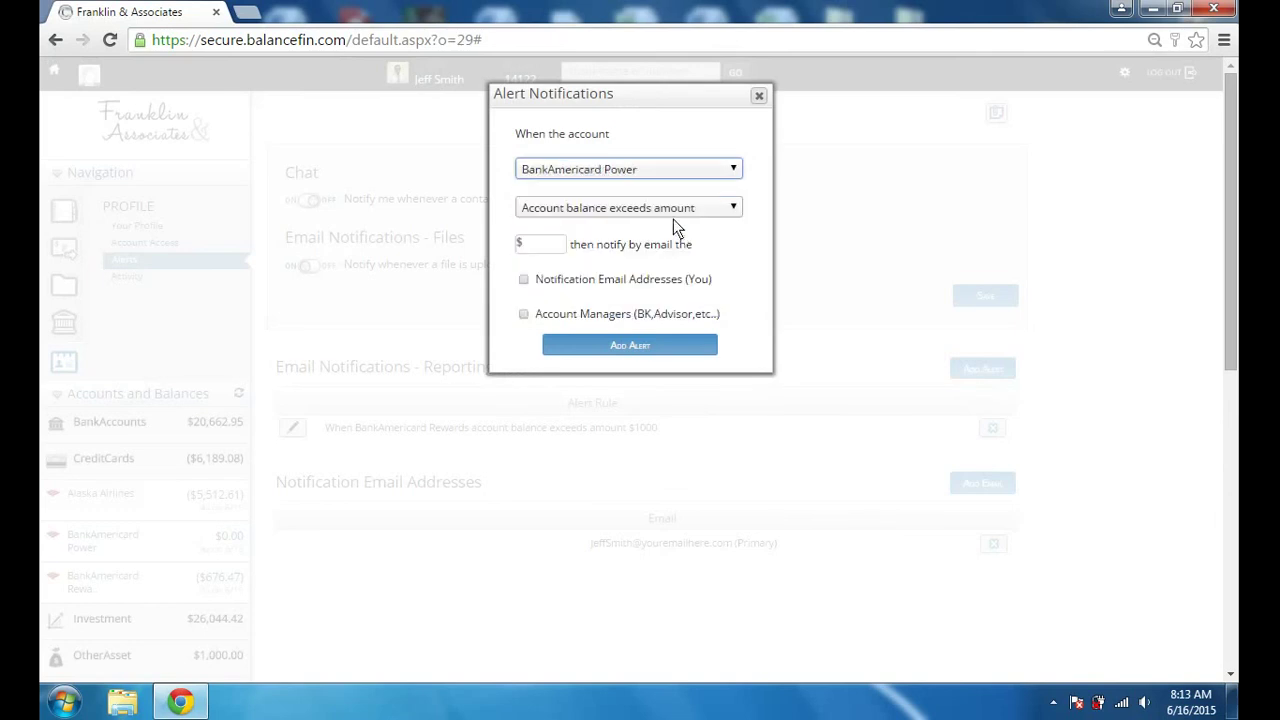
{"action": "left_click", "coordinate": [740, 169]}
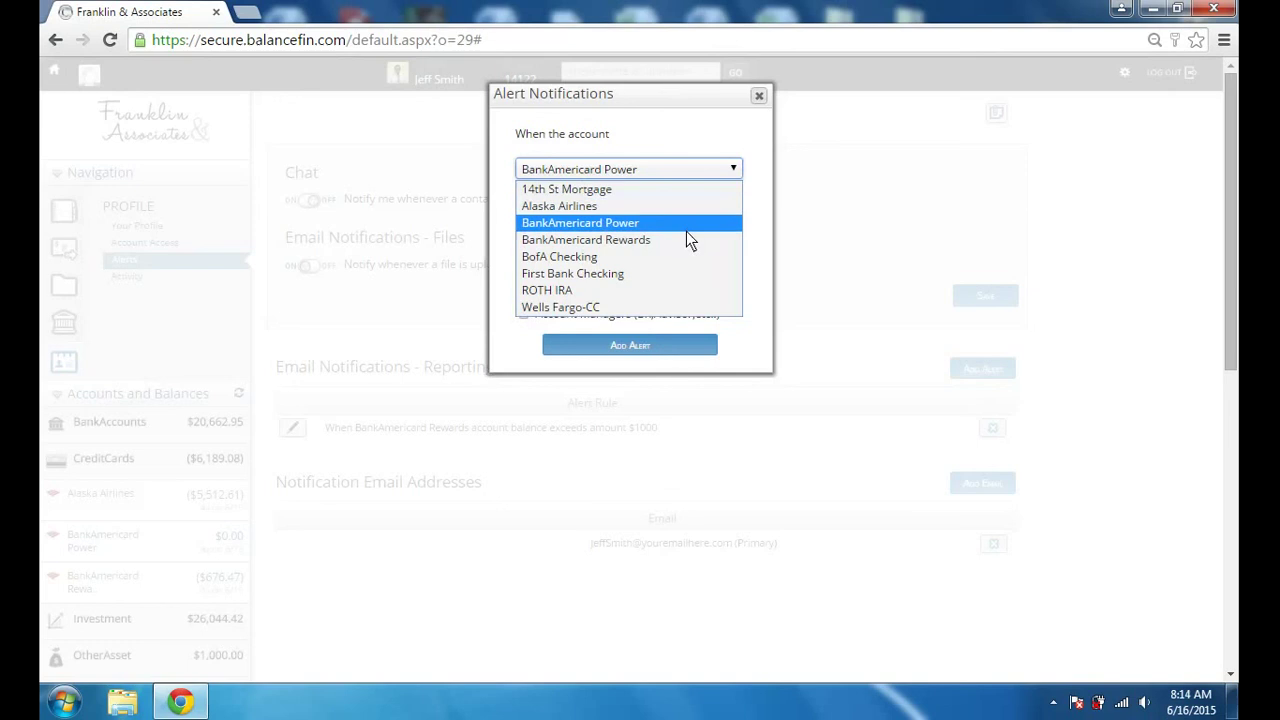
{"action": "left_click", "coordinate": [686, 240]}
{"action": "left_click", "coordinate": [733, 209]}
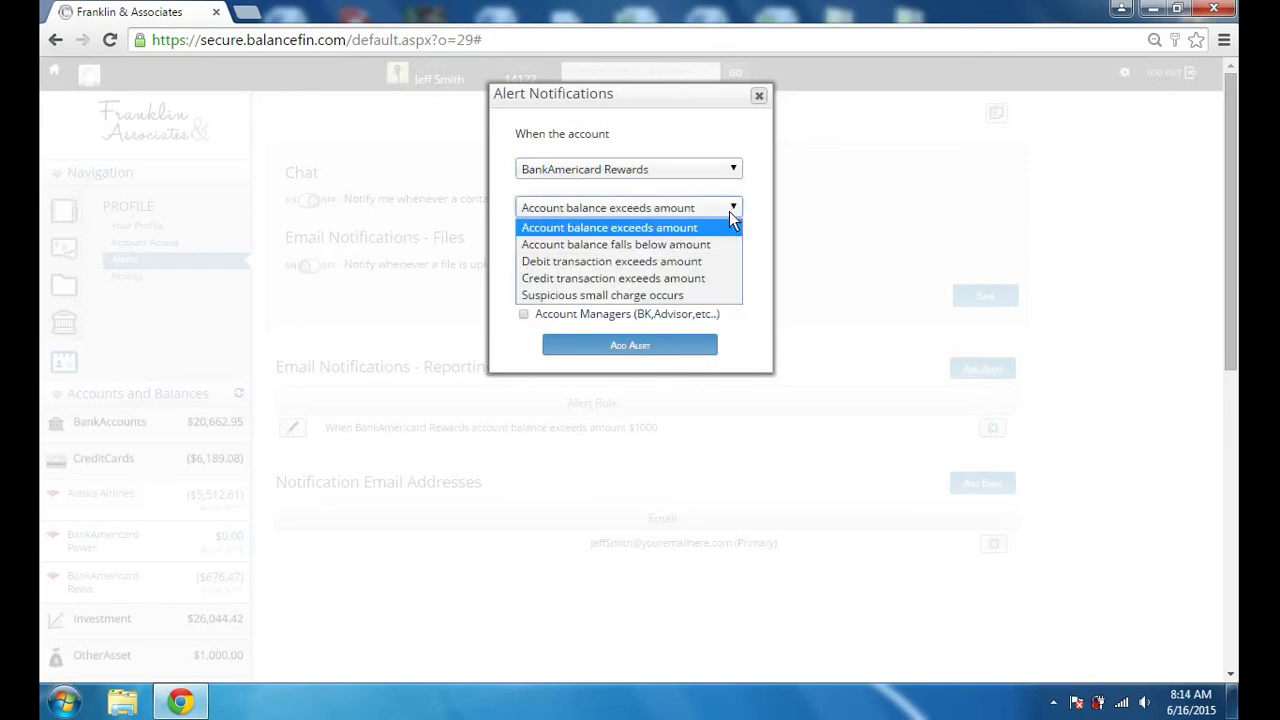
{"action": "left_click", "coordinate": [720, 263]}
Set the alert threshold to $500, notify both the notification email addresses and the account managers, and add the alert
{"action": "left_click", "coordinate": [563, 248]}
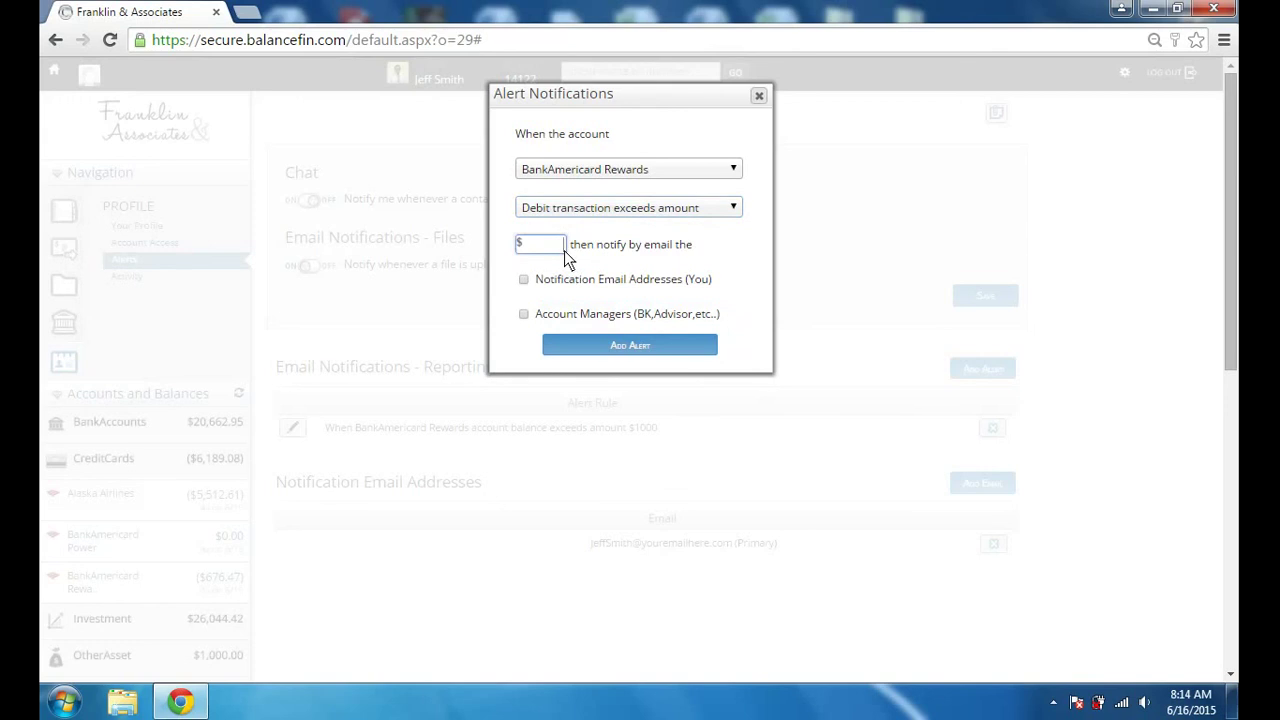
{"action": "type", "text": "500"}
{"action": "left_click", "coordinate": [525, 280]}
{"action": "left_click", "coordinate": [523, 314]}
{"action": "left_click", "coordinate": [606, 349]}
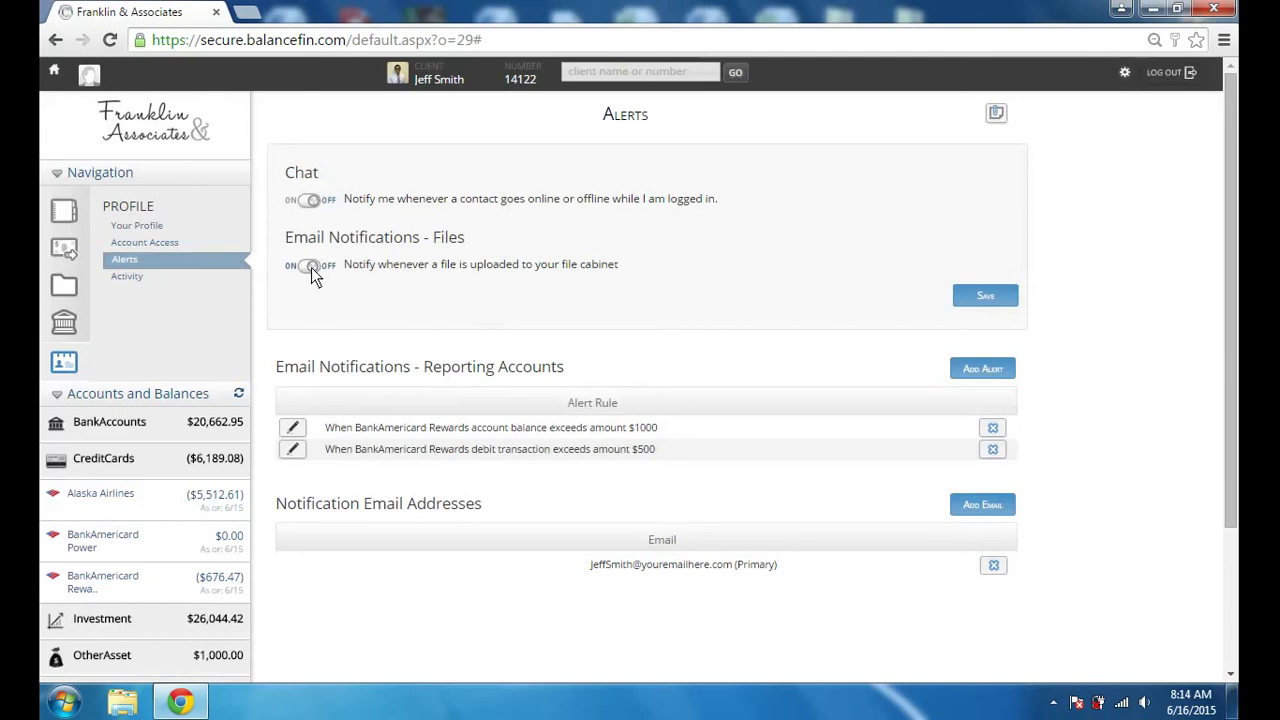
Turn on the chat notification for contacts going online or offline while logged in
{"action": "left_click", "coordinate": [322, 206]}
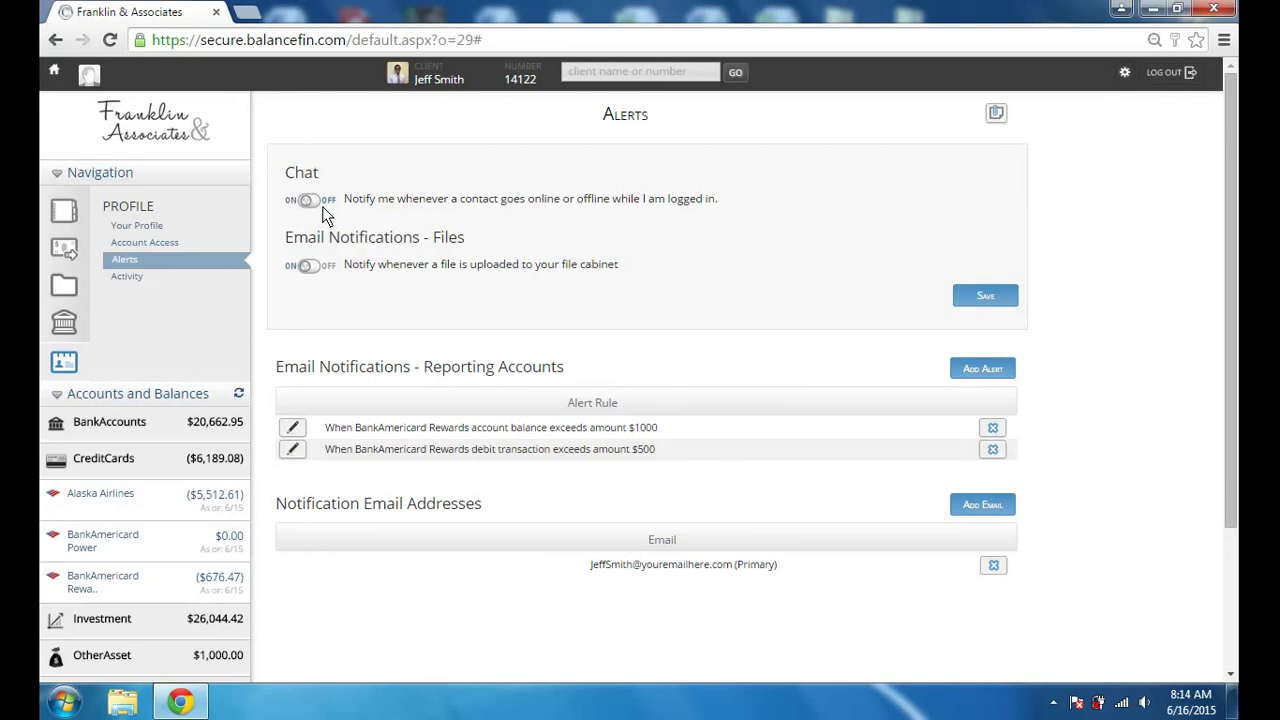